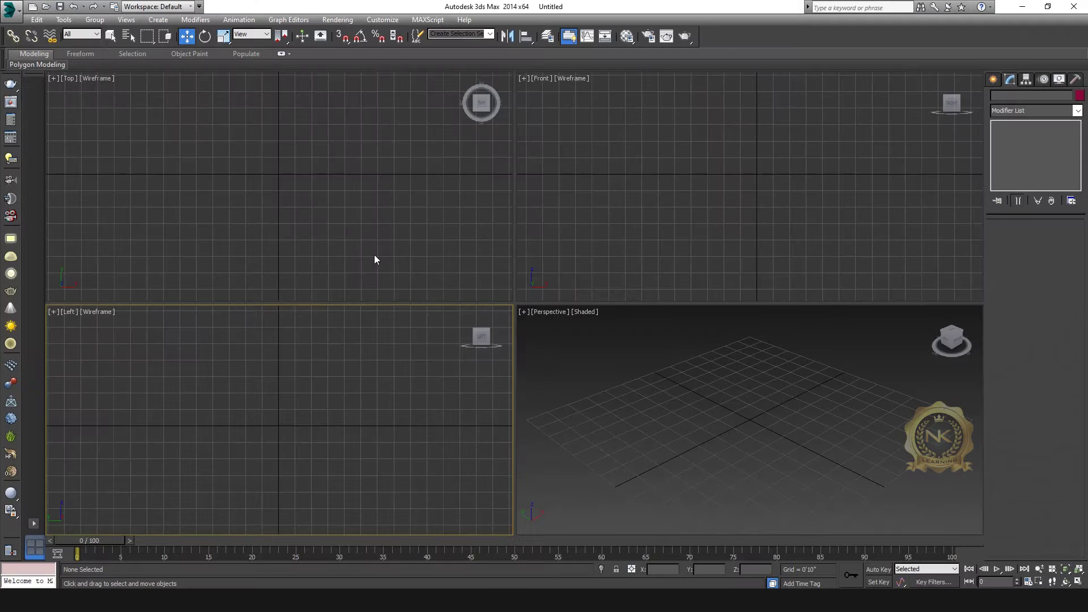
# Draw a cylinder about 2 inches high, centred on the origin, in the maximized Top view
pyautogui.click(360, 237)
pyautogui.hotkey('alt', 'w')
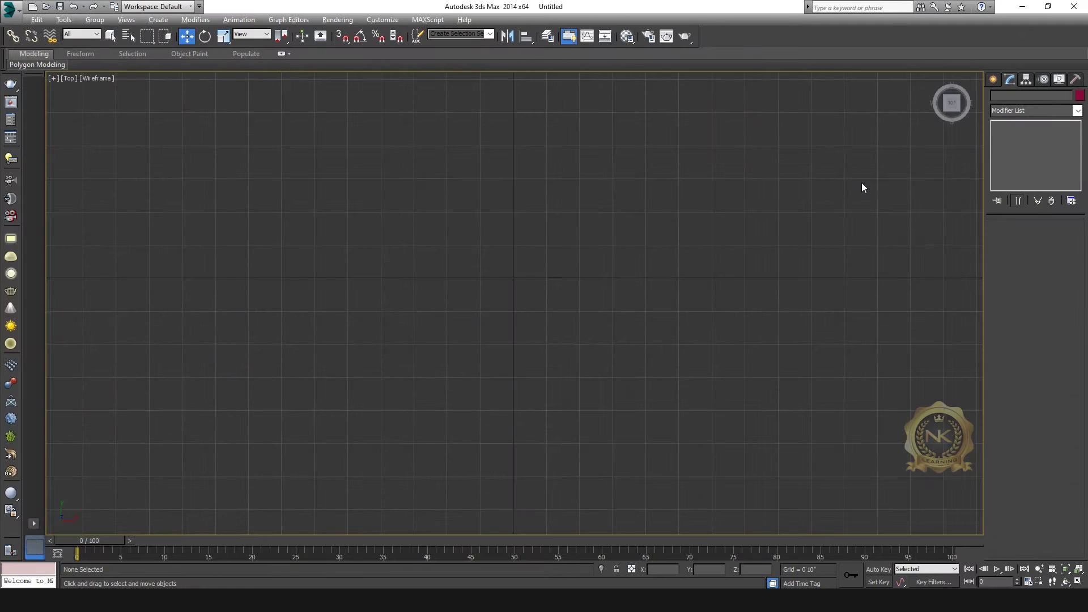
pyautogui.click(992, 80)
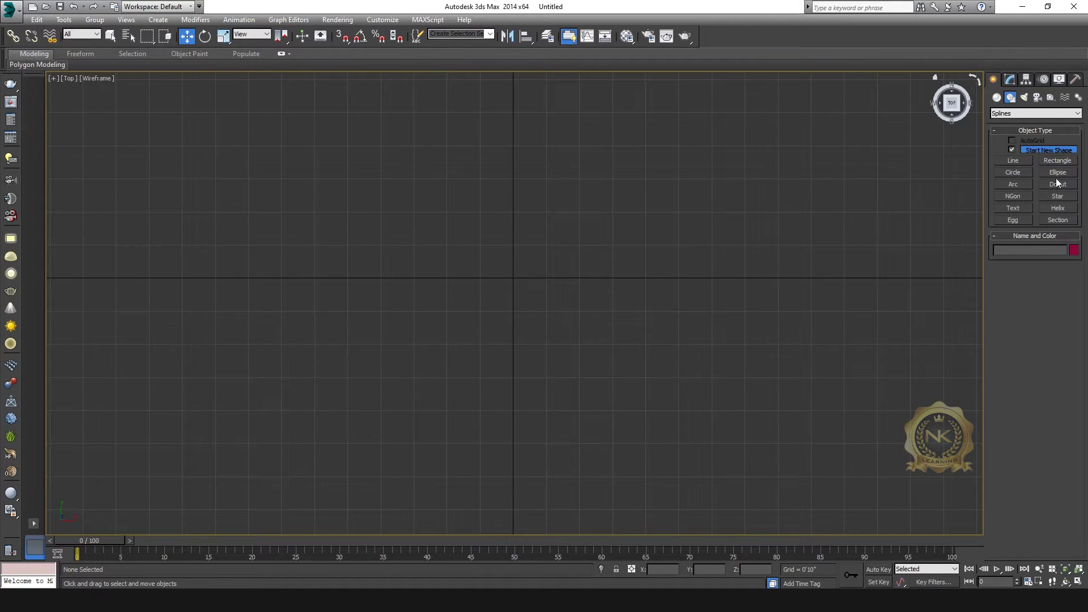
pyautogui.click(996, 97)
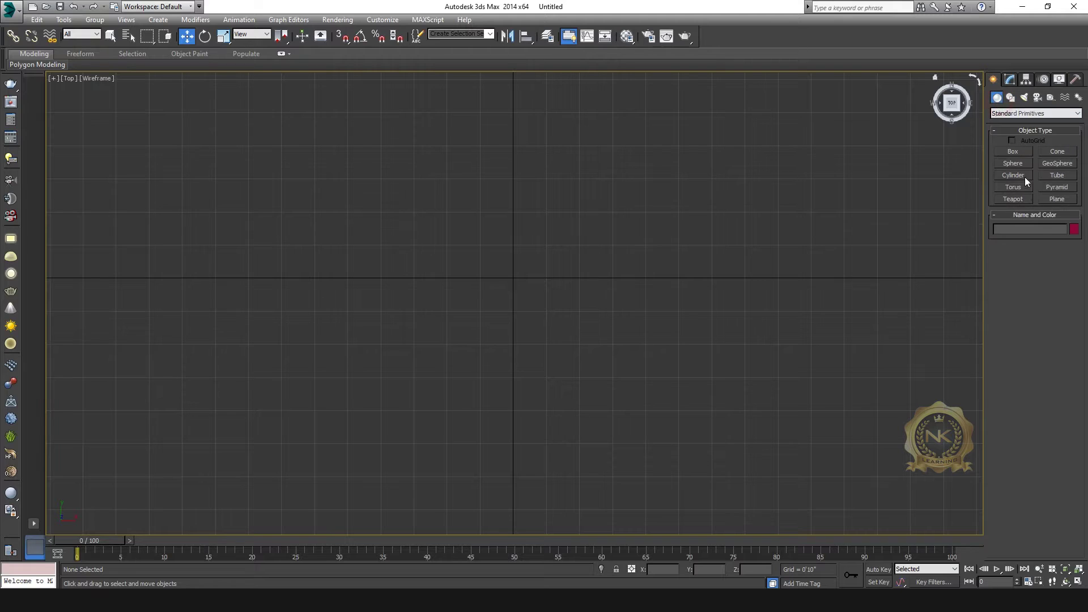
pyautogui.click(1014, 175)
pyautogui.moveTo(512, 277); pyautogui.dragTo(532, 340)
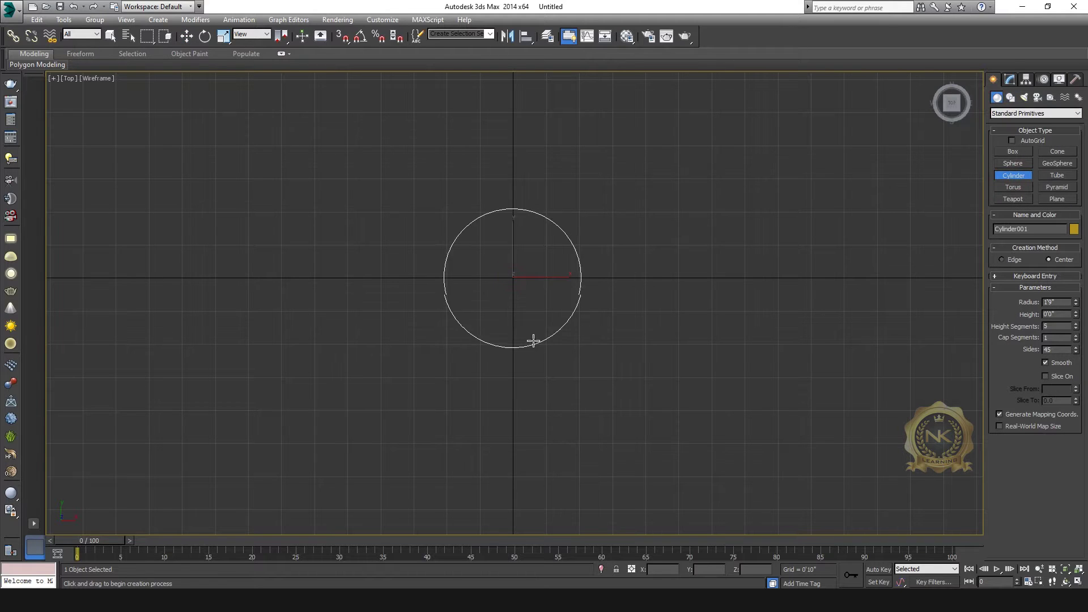
pyautogui.click(534, 332)
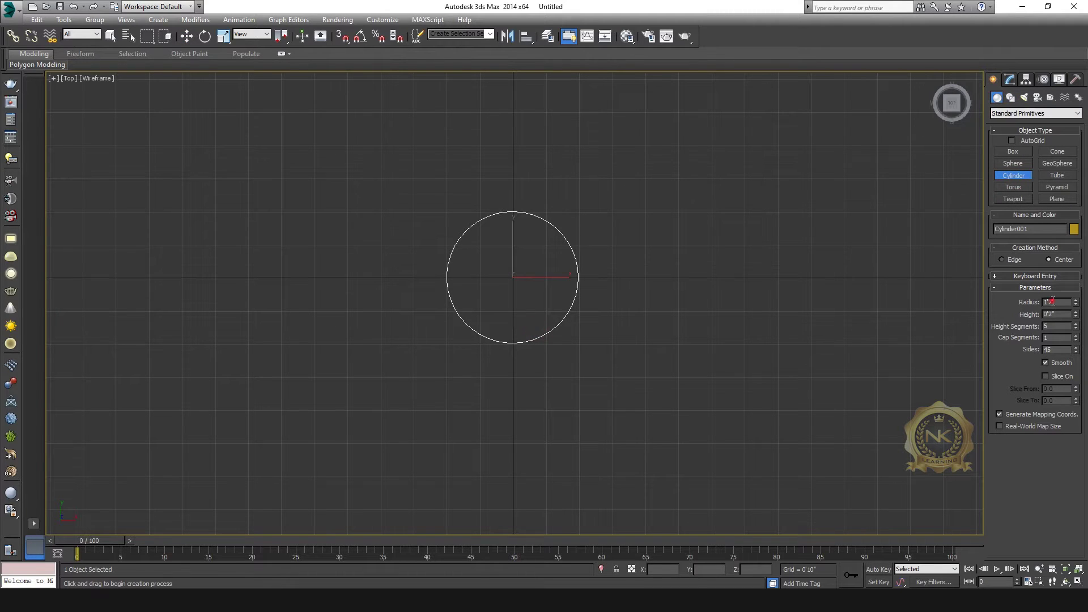
# Set the cylinder's radius to 6 inches and its height to 10 feet, and finish creating it
pyautogui.write('6')
pyautogui.press('Return')
pyautogui.write('10')
pyautogui.press('Return')
pyautogui.click(187, 36)
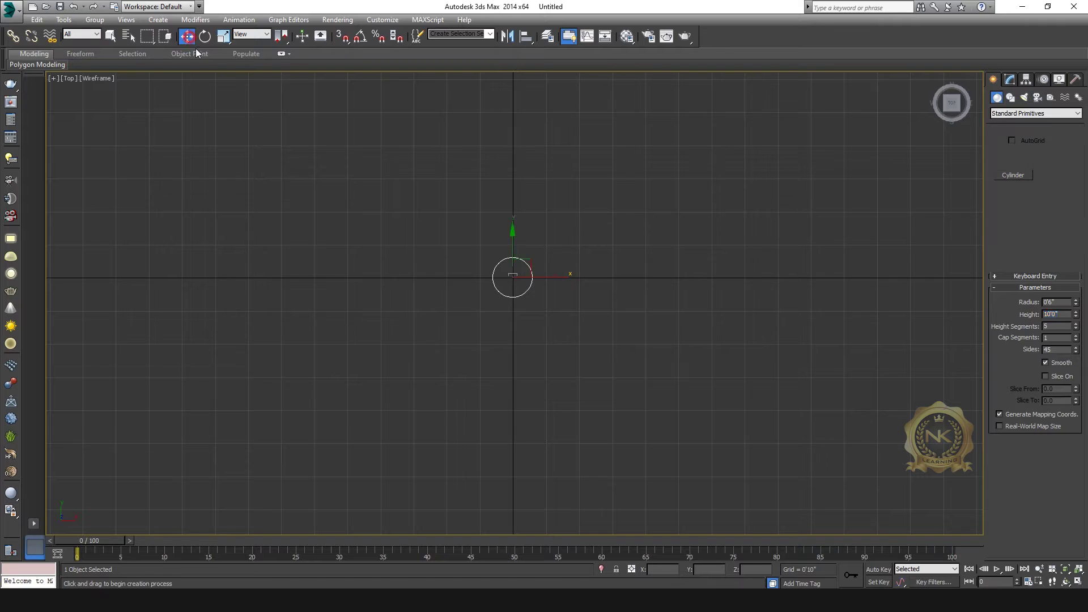
# Examine the tall cylinder from several angles in the Perspective view and return to the Top view
pyautogui.hotkey('alt', 'w')
pyautogui.middleClick(678, 376)
pyautogui.hotkey('alt', 'w')
pyautogui.moveTo(678, 376); pyautogui.dragTo(707, 448, button='middle')
pyautogui.scroll(3, 643, 294)
pyautogui.scroll(-5, 643, 293)
pyautogui.click(749, 250)
pyautogui.moveTo(654, 332); pyautogui.dragTo(607, 429, button='middle')
pyautogui.click(516, 250)
pyautogui.press('t')
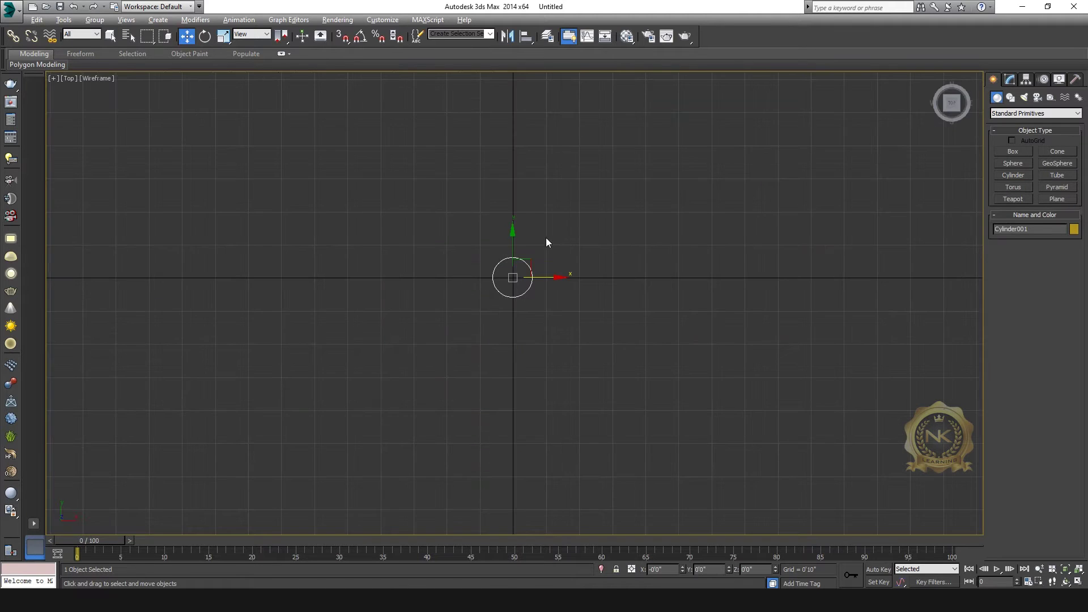
# Draw a closed five-point line in the Top view as a tread outline, widening outward from the cylinder's edge along the X axis
pyautogui.scroll(5, 545, 274)
pyautogui.moveTo(597, 280); pyautogui.dragTo(597, 263, button='middle')
pyautogui.moveTo(675, 311); pyautogui.dragTo(526, 262, button='middle')
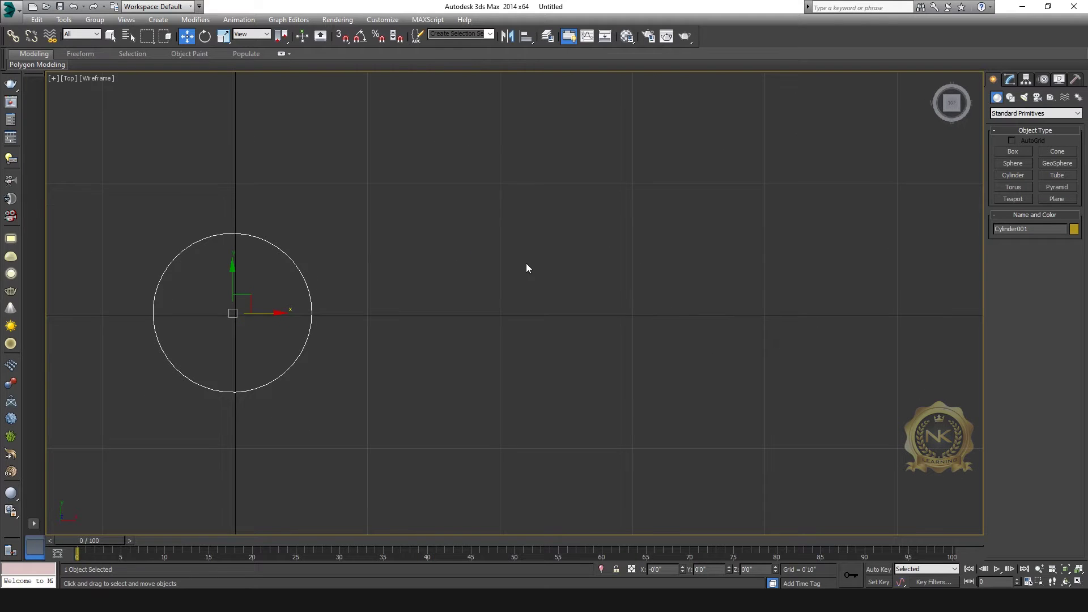
pyautogui.click(1010, 98)
pyautogui.click(1023, 161)
pyautogui.moveTo(547, 298); pyautogui.dragTo(528, 285, button='middle')
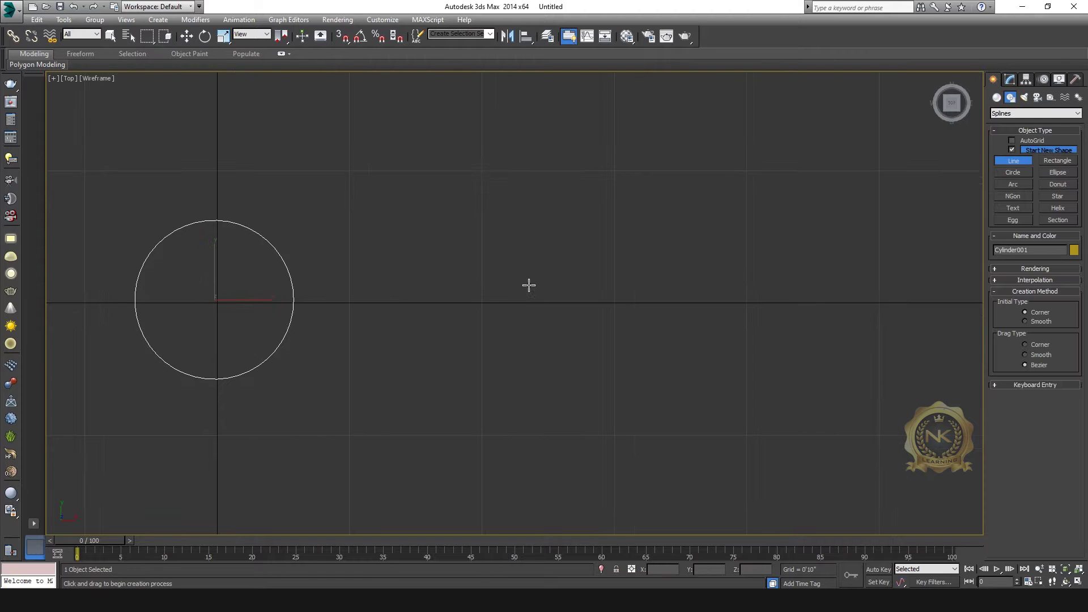
pyautogui.click(291, 277)
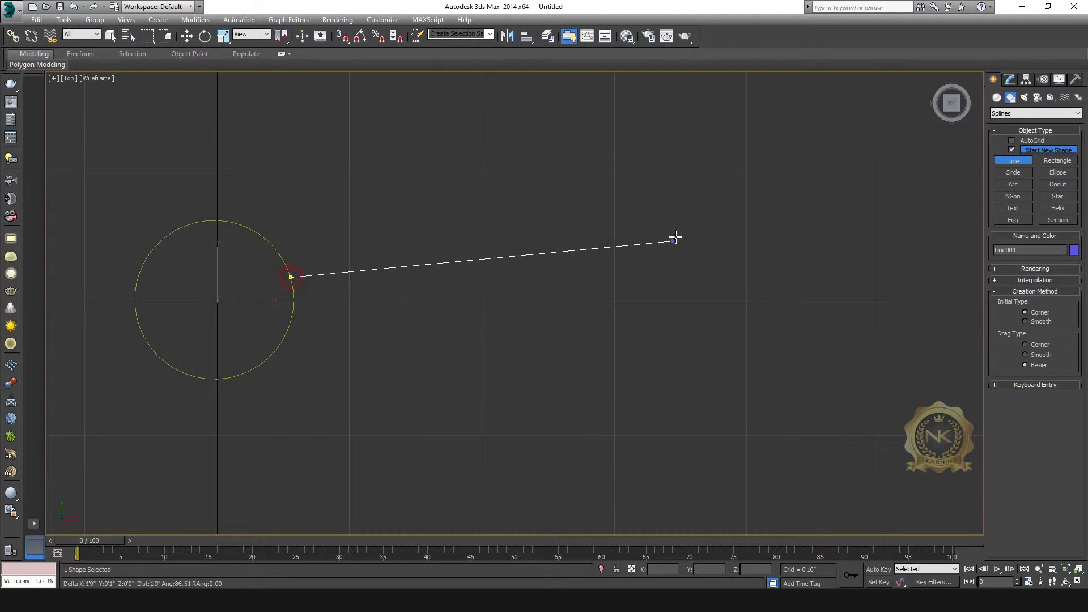
pyautogui.click(607, 252)
pyautogui.click(609, 357)
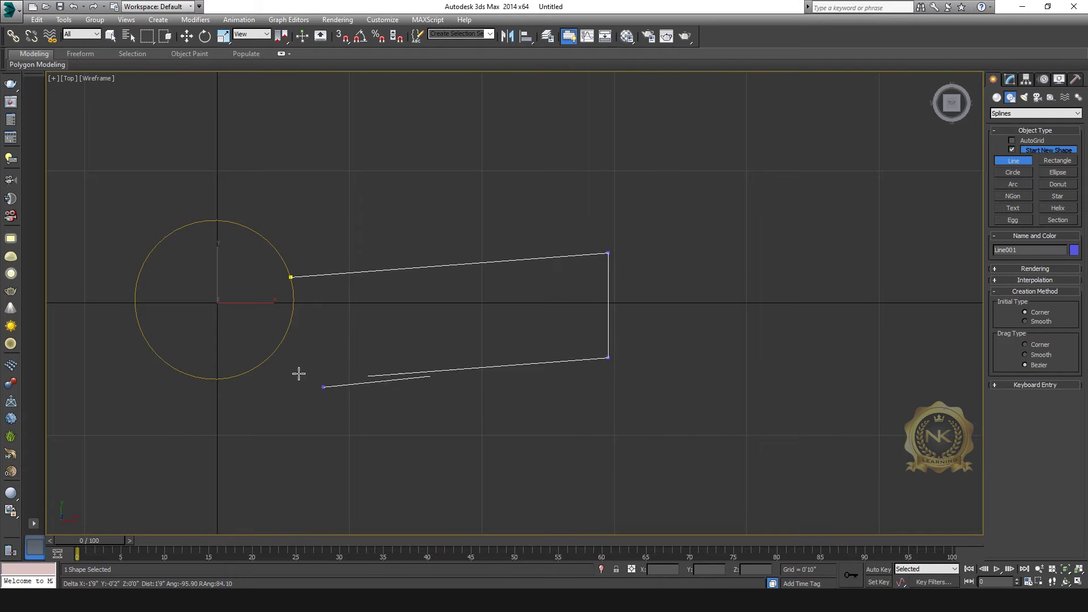
pyautogui.click(287, 330)
pyautogui.click(293, 301)
pyautogui.click(291, 277)
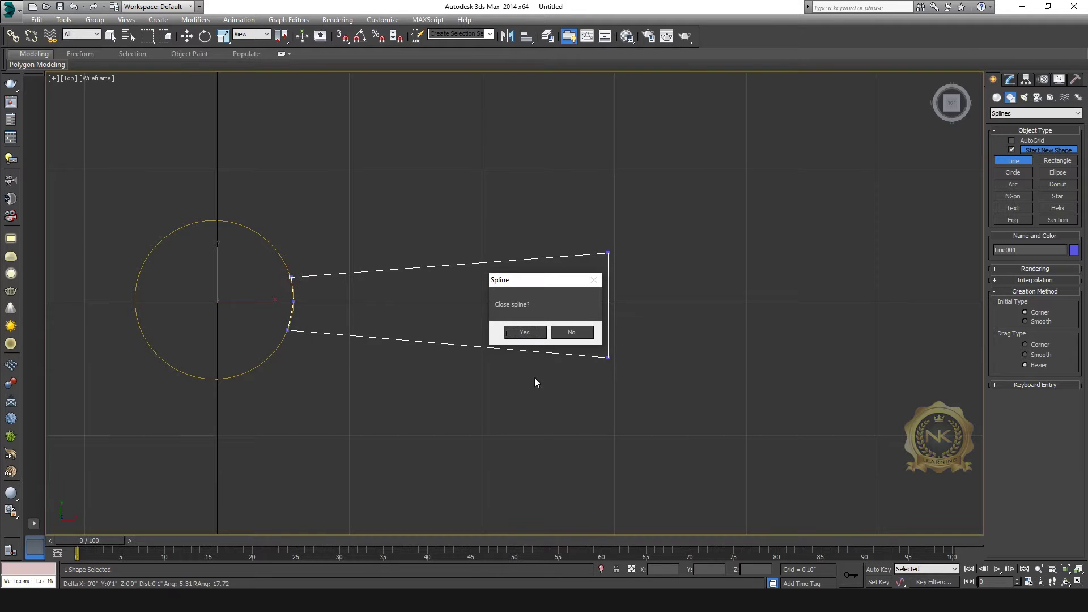
pyautogui.click(520, 333)
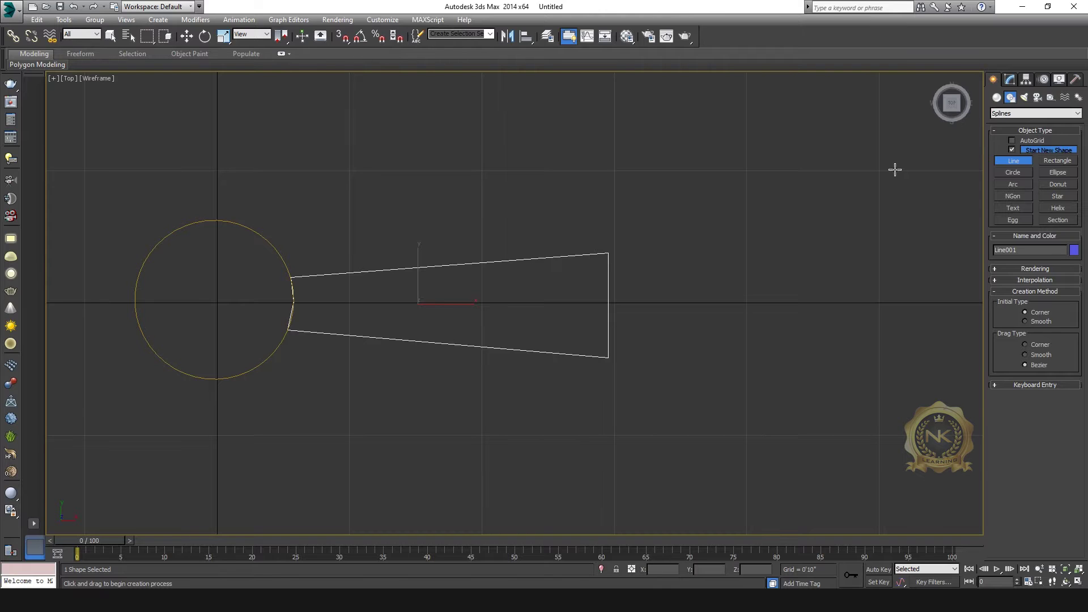
# Move the middle vertex at the tread outline's narrow end slightly outward along X
pyautogui.click(186, 38)
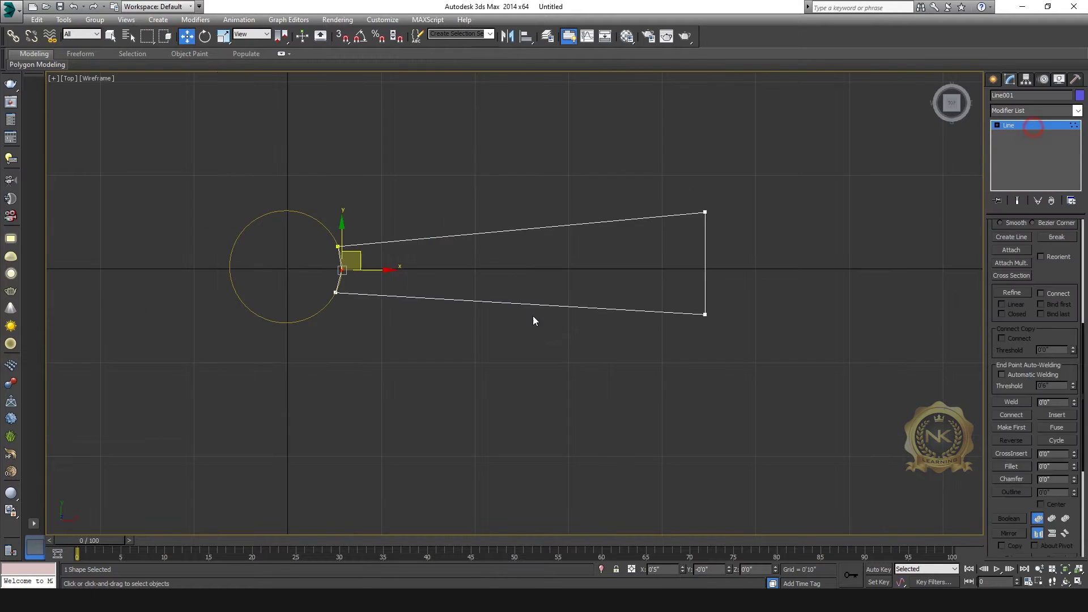
pyautogui.scroll(8, 360, 269)
pyautogui.moveTo(360, 269); pyautogui.dragTo(530, 245, button='middle')
pyautogui.moveTo(461, 251); pyautogui.dragTo(474, 251)
pyautogui.click(392, 378)
# Fillet the middle vertex at the narrow end so the outline curves along the cylinder, and leave vertex editing
pyautogui.scroll(-6, 608, 392)
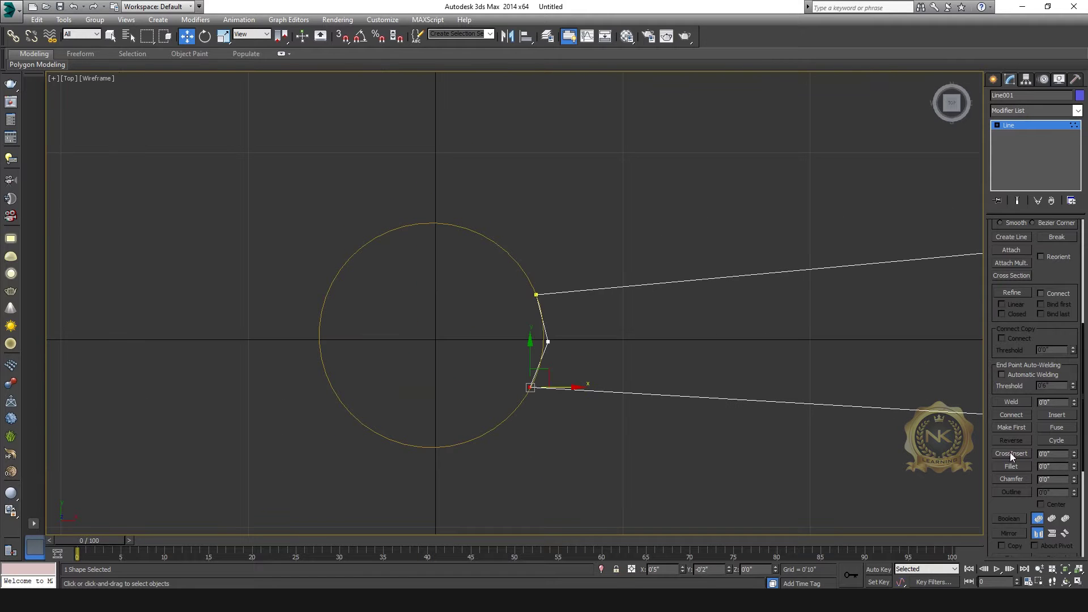
pyautogui.click(1010, 466)
pyautogui.moveTo(548, 341); pyautogui.dragTo(566, 303)
pyautogui.click(1031, 130)
pyautogui.scroll(-4, 932, 302)
pyautogui.moveTo(932, 302); pyautogui.dragTo(546, 311, button='middle')
pyautogui.moveTo(631, 346); pyautogui.dragTo(643, 325, button='middle')
pyautogui.click(532, 196)
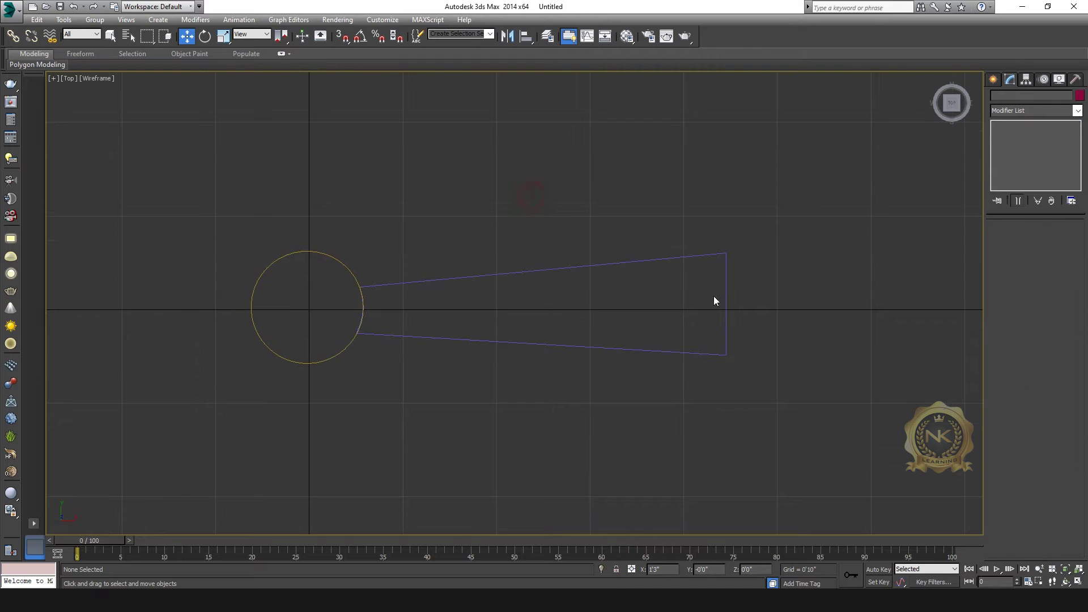
# Apply an Extrude modifier with an amount of 3 inches to the tread outline
pyautogui.click(702, 256)
pyautogui.click(1077, 110)
pyautogui.press('e')
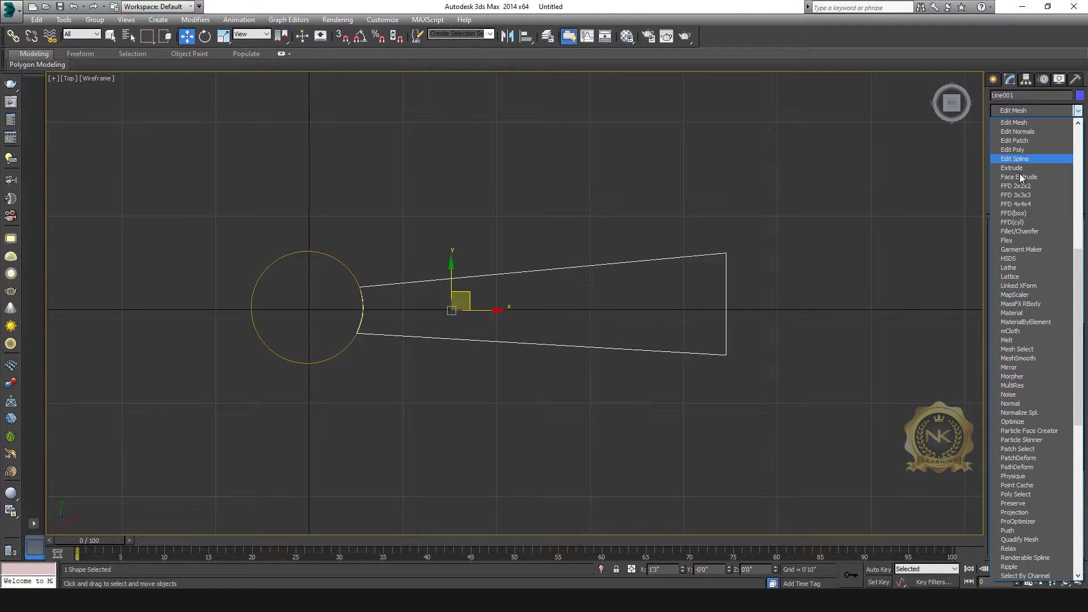
pyautogui.click(1018, 172)
pyautogui.hotkey('alt', 'w')
pyautogui.rightClick(876, 437)
pyautogui.hotkey('alt', 'w')
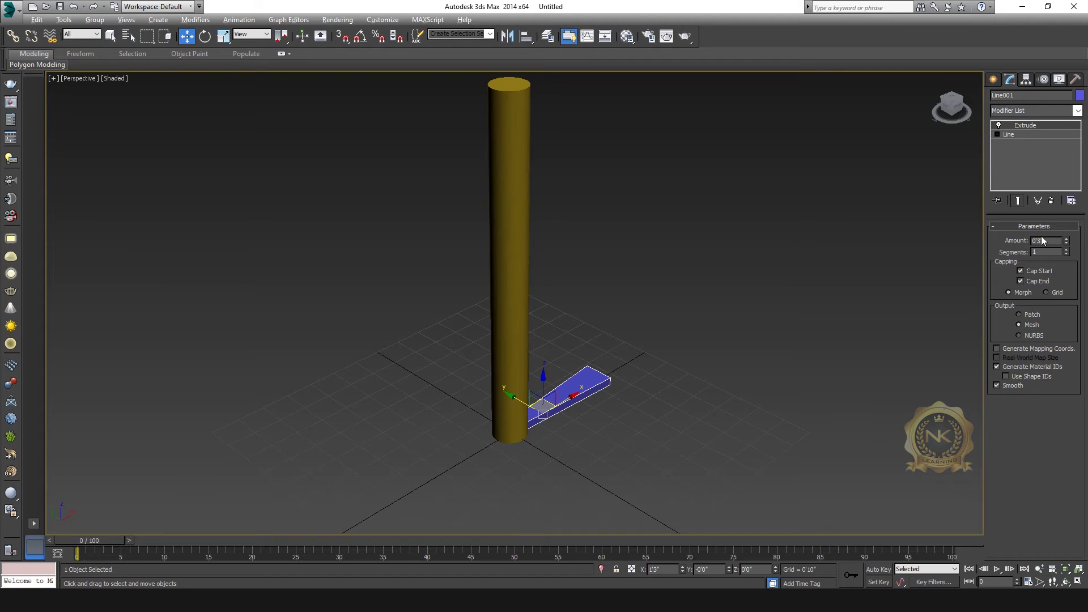
pyautogui.doubleClick(1038, 240)
# Raise the extruded tread to a Z position of 3 inches
pyautogui.click(959, 104)
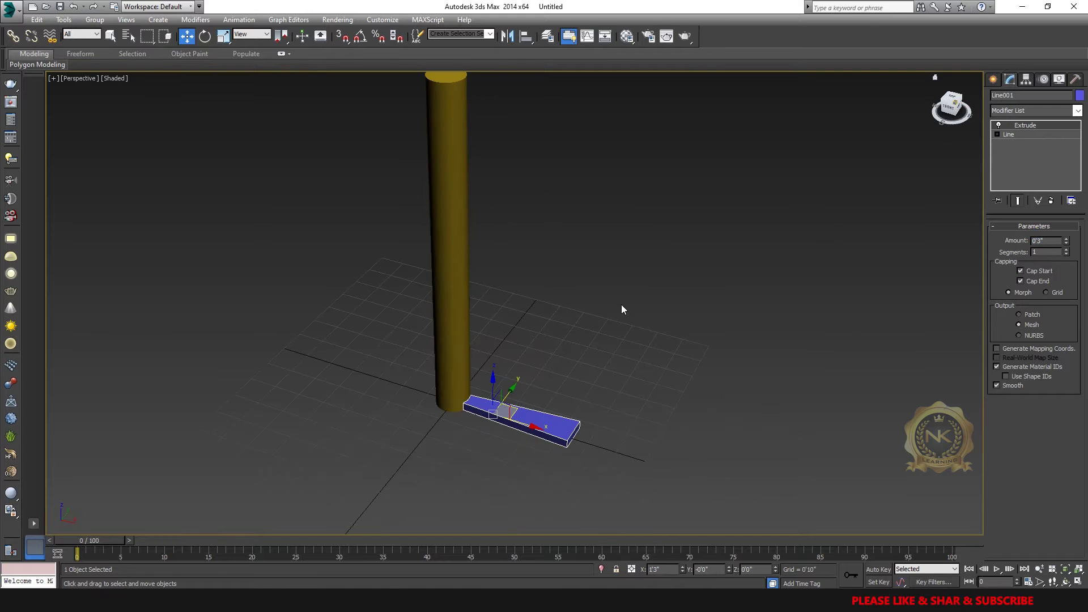
pyautogui.click(953, 110)
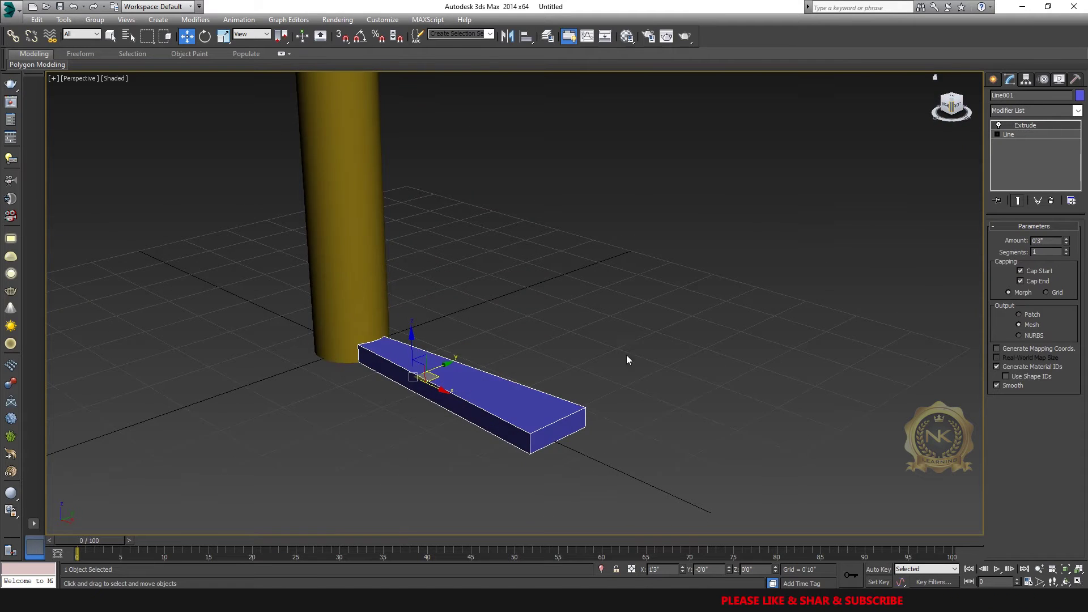
pyautogui.moveTo(624, 352); pyautogui.dragTo(651, 370, button='middle')
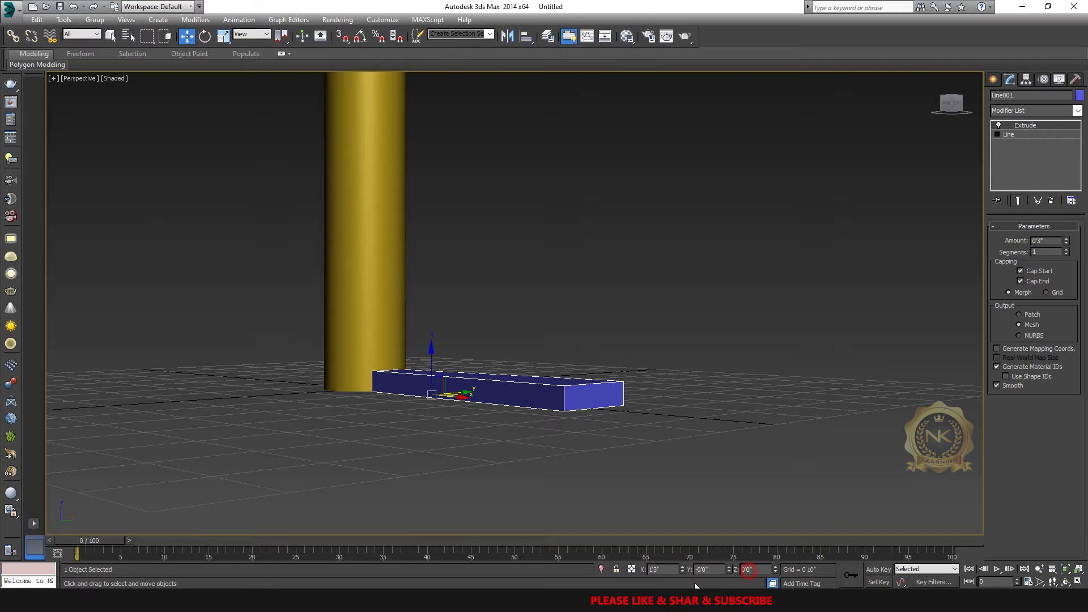
pyautogui.write('3')
pyautogui.press('Return')
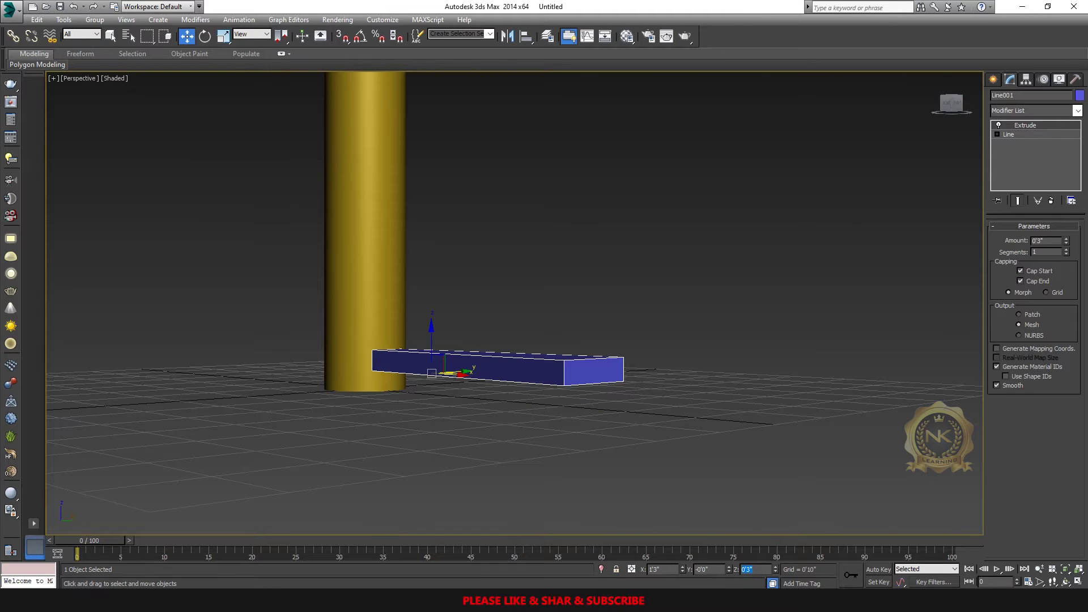
pyautogui.moveTo(665, 374); pyautogui.dragTo(703, 436, button='middle')
pyautogui.click(697, 340)
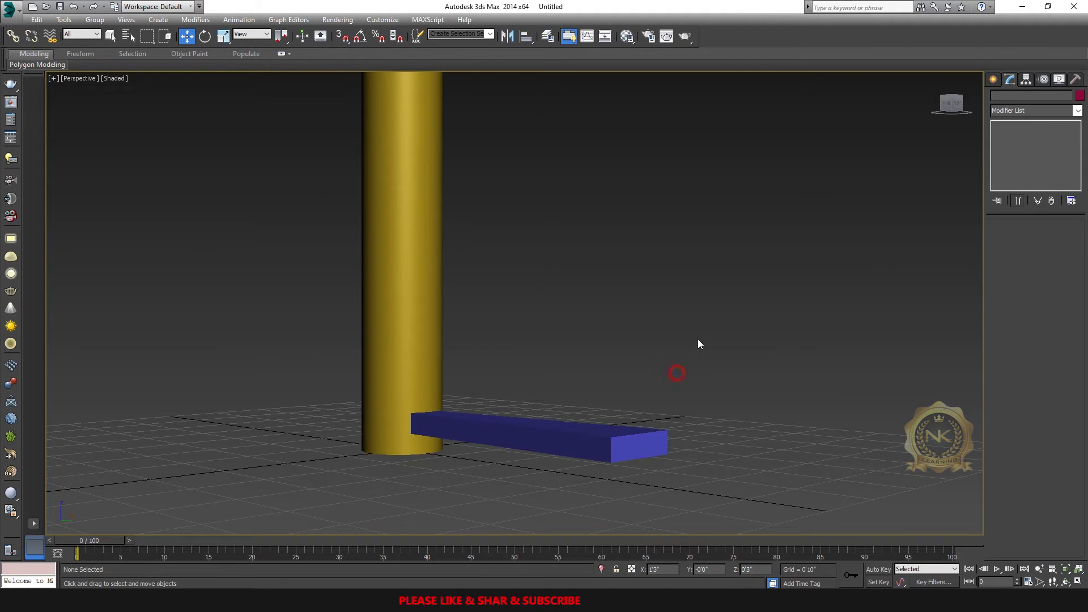
pyautogui.click(951, 100)
pyautogui.click(604, 389)
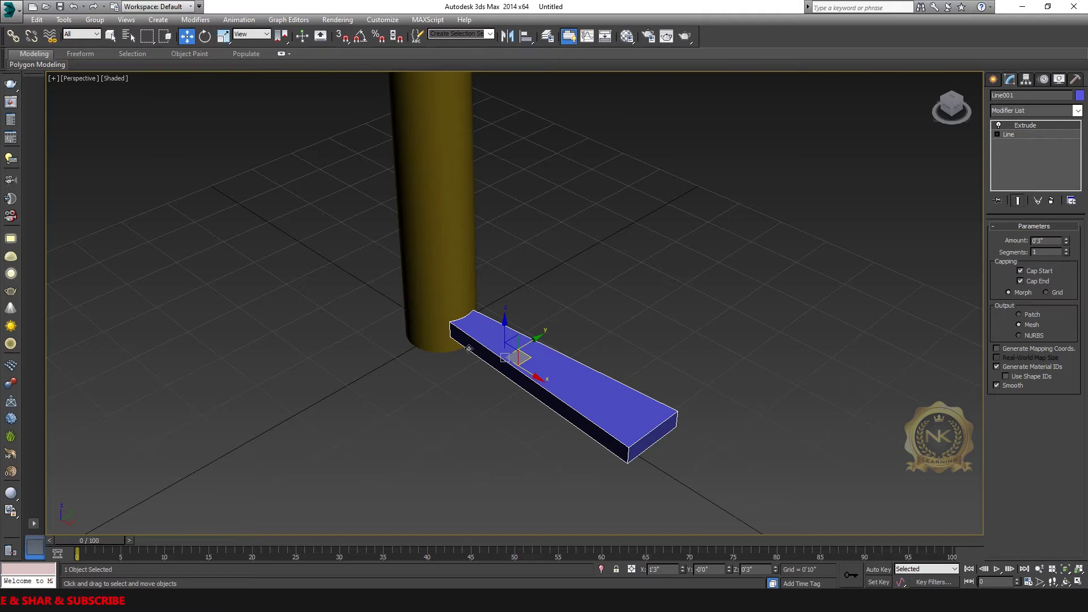
# Draw a box about 1 by 1 by 1 inch near the middle of the tread's wide end in the Top view
pyautogui.click(993, 78)
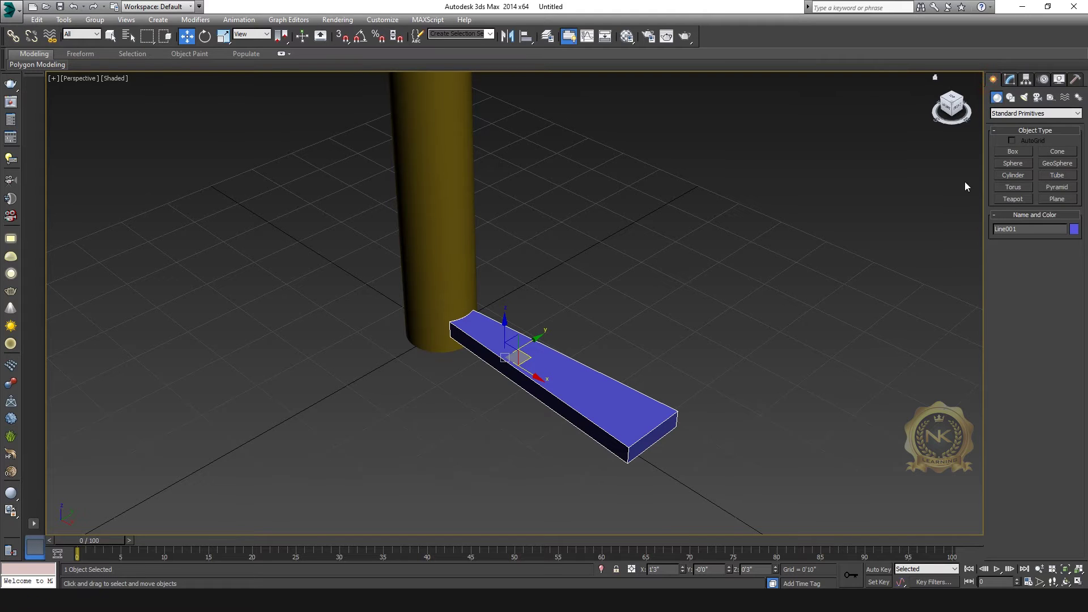
pyautogui.click(1020, 150)
pyautogui.press('t')
pyautogui.moveTo(678, 296); pyautogui.dragTo(517, 281, button='middle')
pyautogui.scroll(3, 517, 281)
pyautogui.moveTo(576, 311); pyautogui.dragTo(596, 330)
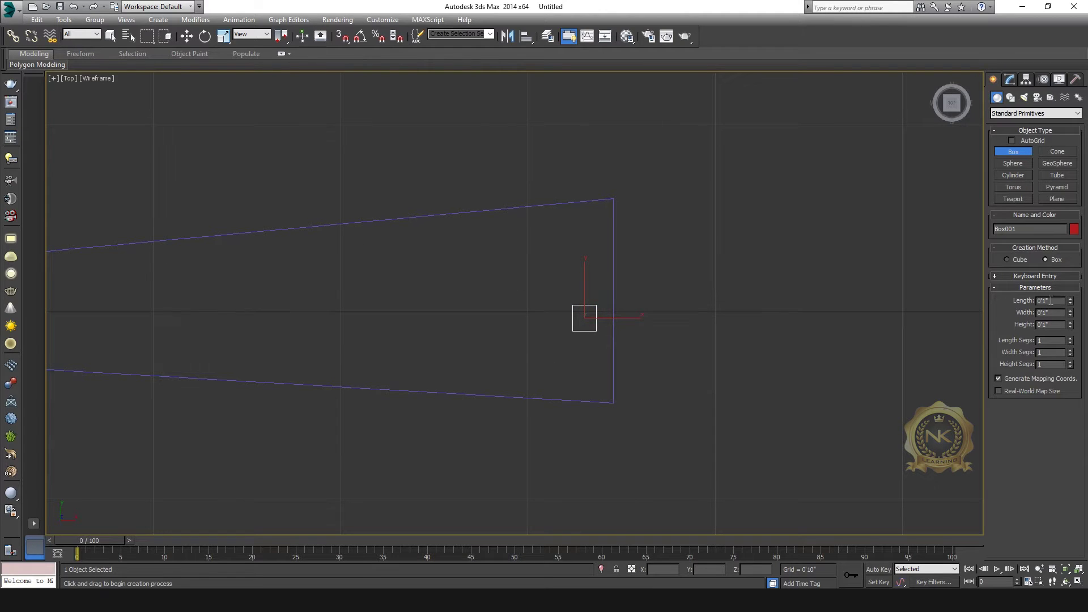
# Set the box's length and width to 1 inch and its height to 2'9"
pyautogui.write('1')
pyautogui.press('Tab')
pyautogui.write("0'1")
pyautogui.press('Return')
# Raise the thin post to a Z position of 6 inches so that it stands on top of the tread
pyautogui.hotkey('alt', 'w')
pyautogui.rightClick(760, 178)
pyautogui.hotkey('alt', 'w')
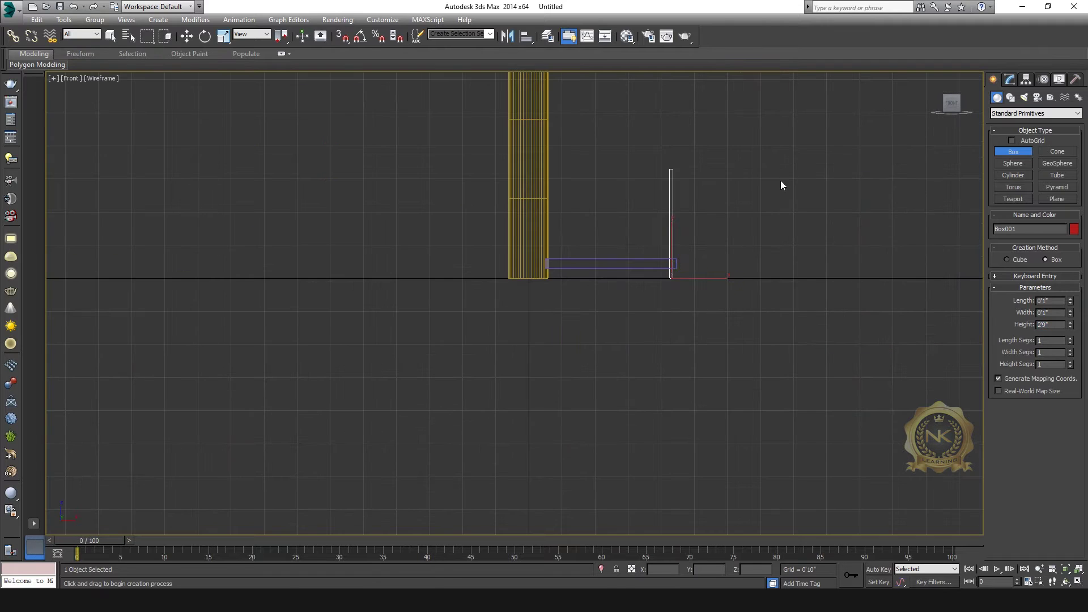
pyautogui.press('w')
pyautogui.moveTo(674, 252); pyautogui.dragTo(569, 305, button='middle')
pyautogui.scroll(3, 590, 266)
pyautogui.scroll(2, 574, 385)
pyautogui.moveTo(574, 385); pyautogui.dragTo(582, 315, button='middle')
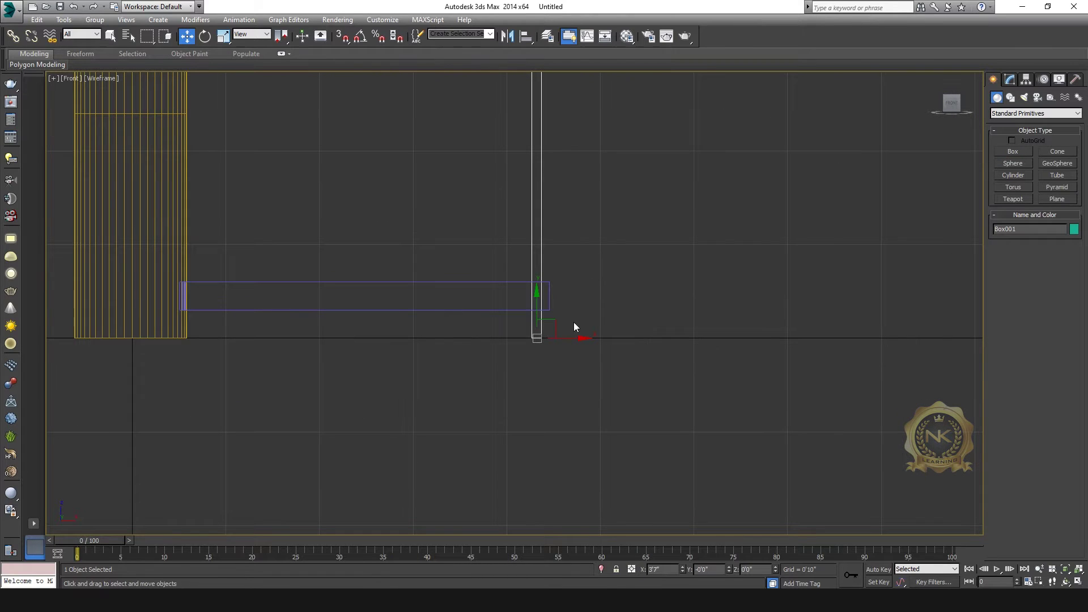
pyautogui.write("0'6")
pyautogui.press('Return')
# Check how the post sits on the tread in the Perspective and Front views
pyautogui.click(703, 260)
pyautogui.hotkey('alt', 'w')
pyautogui.rightClick(811, 417)
pyautogui.hotkey('alt', 'w')
pyautogui.scroll(3, 683, 420)
pyautogui.click(593, 398)
pyautogui.keyDown('alt'); pyautogui.moveTo(684, 287); pyautogui.dragTo(634, 291, button='middle'); pyautogui.keyUp('alt')
pyautogui.scroll(3, 620, 277)
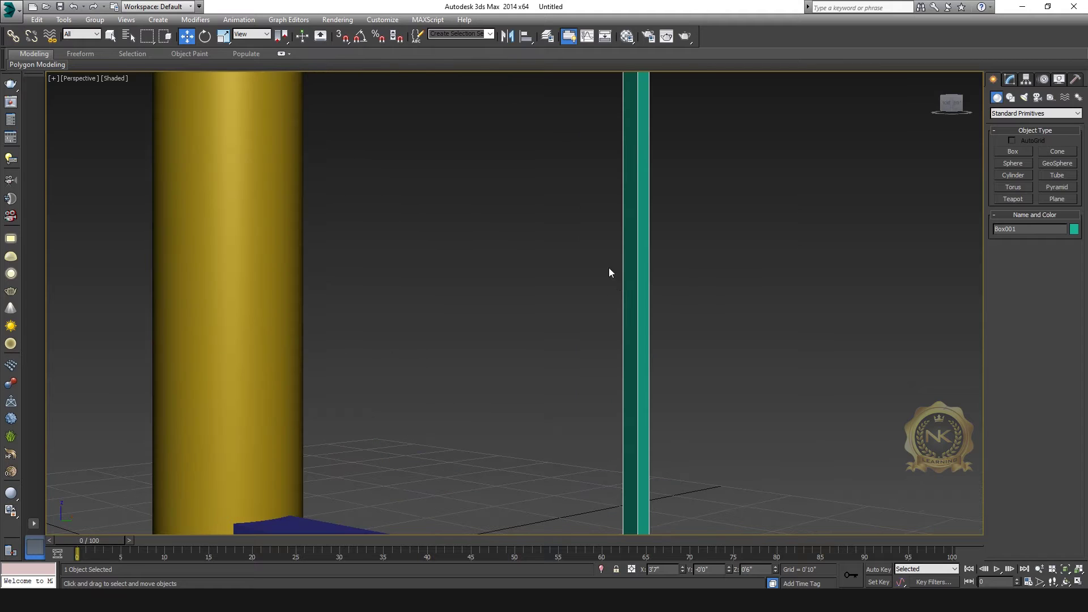
pyautogui.hotkey('alt', 'w')
pyautogui.rightClick(745, 168)
pyautogui.hotkey('alt', 'w')
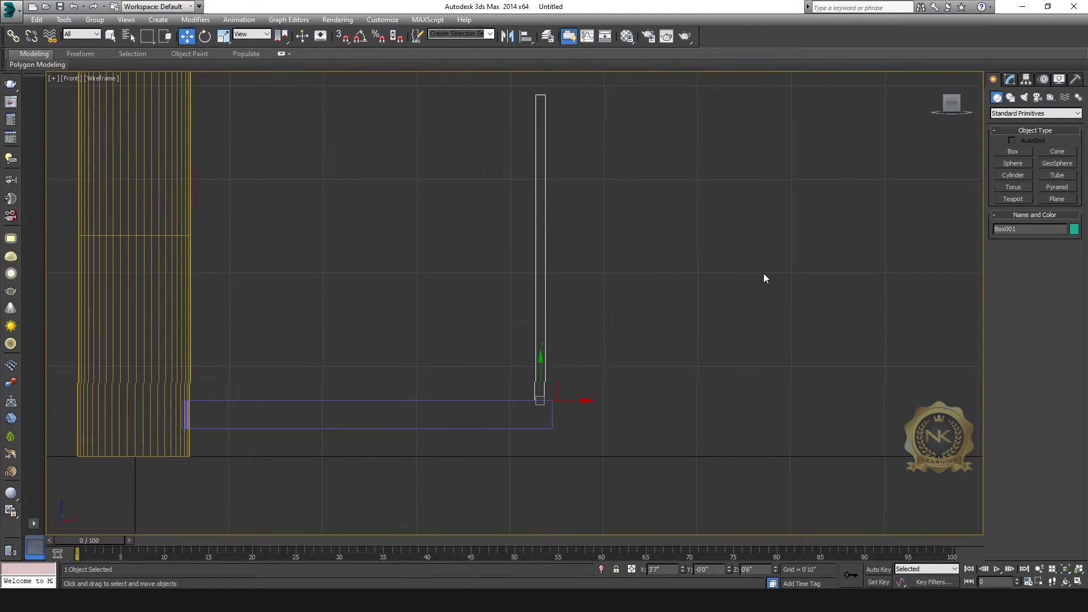
pyautogui.hotkey('alt', 'w')
pyautogui.rightClick(814, 366)
pyautogui.hotkey('alt', 'w')
pyautogui.scroll(-3, 694, 299)
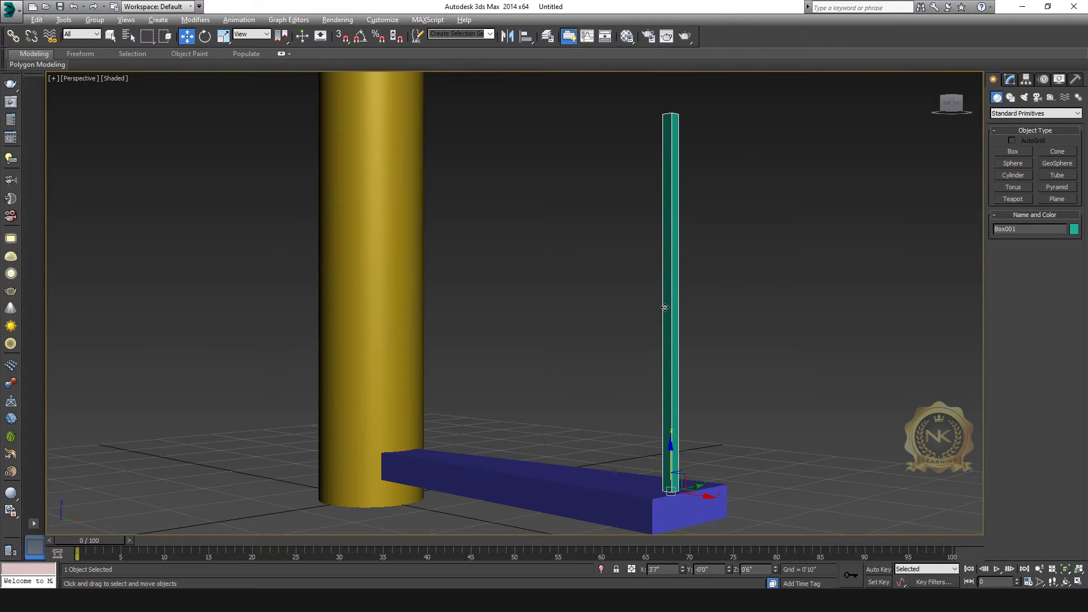
# Set the post's length and width segments to 7 and its height segments to 100
pyautogui.hotkey('alt', 'w')
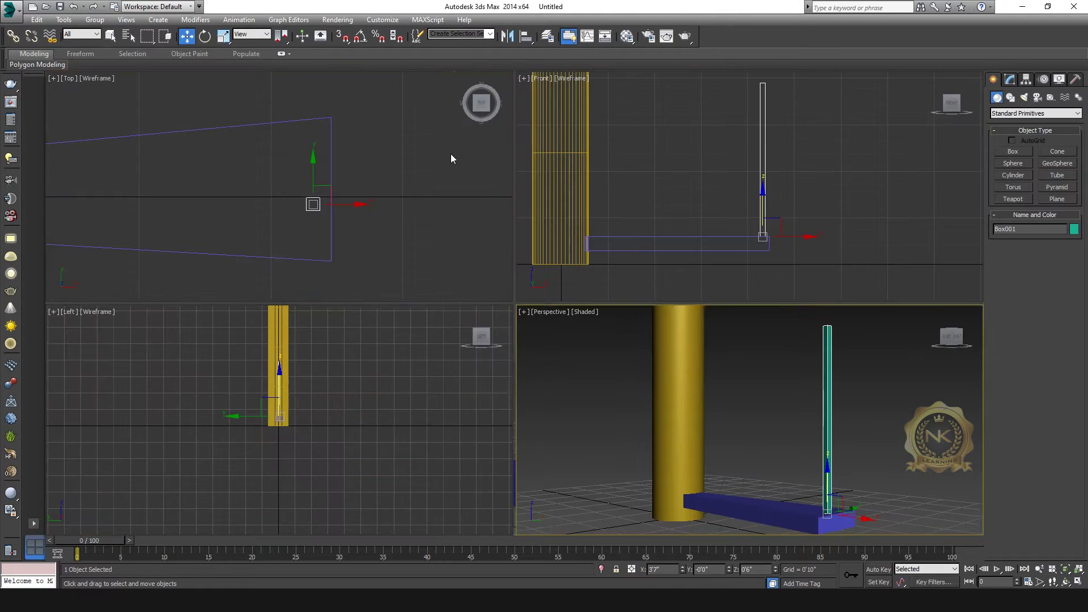
pyautogui.rightClick(451, 156)
pyautogui.hotkey('alt', 'w')
pyautogui.hotkey('alt', 'w')
pyautogui.rightClick(794, 160)
pyautogui.hotkey('alt', 'w')
pyautogui.click(1010, 79)
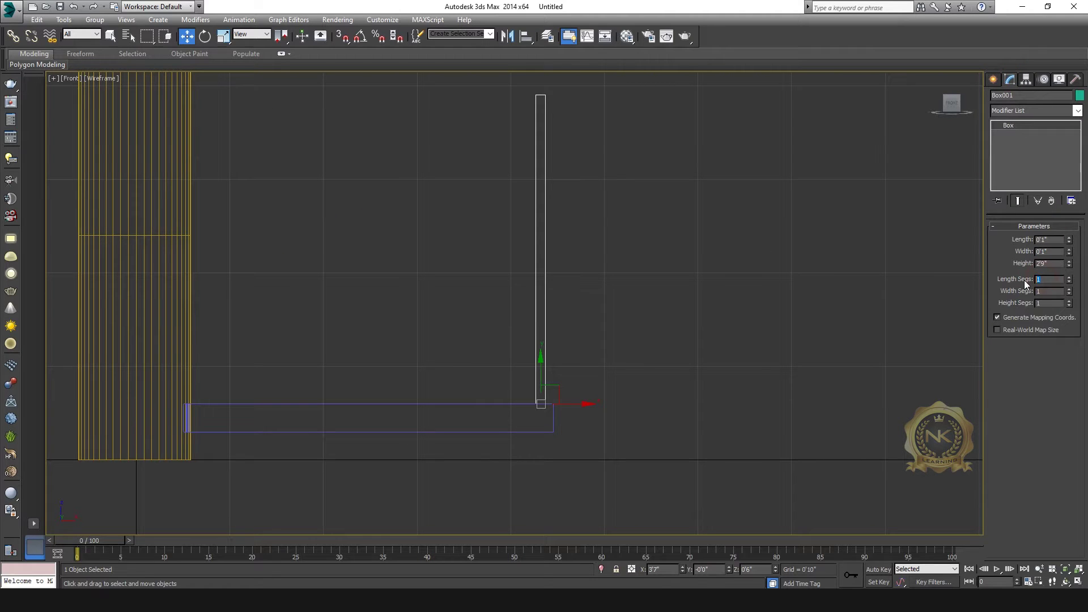
pyautogui.write('7')
pyautogui.press('Tab')
pyautogui.write('100')
pyautogui.press('Return')
pyautogui.scroll(3, 554, 264)
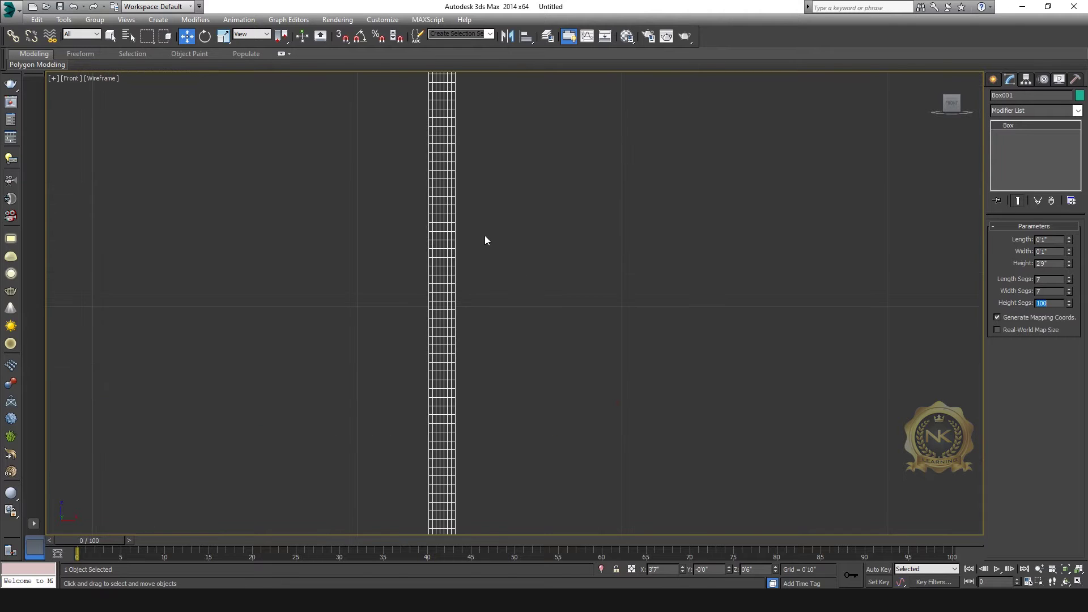
# Deselect the segmented post and inspect it up close in the Perspective view
pyautogui.hotkey('alt', 'w')
pyautogui.rightClick(704, 451)
pyautogui.hotkey('alt', 'w')
pyautogui.click(767, 323)
pyautogui.moveTo(756, 374); pyautogui.dragTo(676, 377, button='middle')
pyautogui.scroll(3, 679, 377)
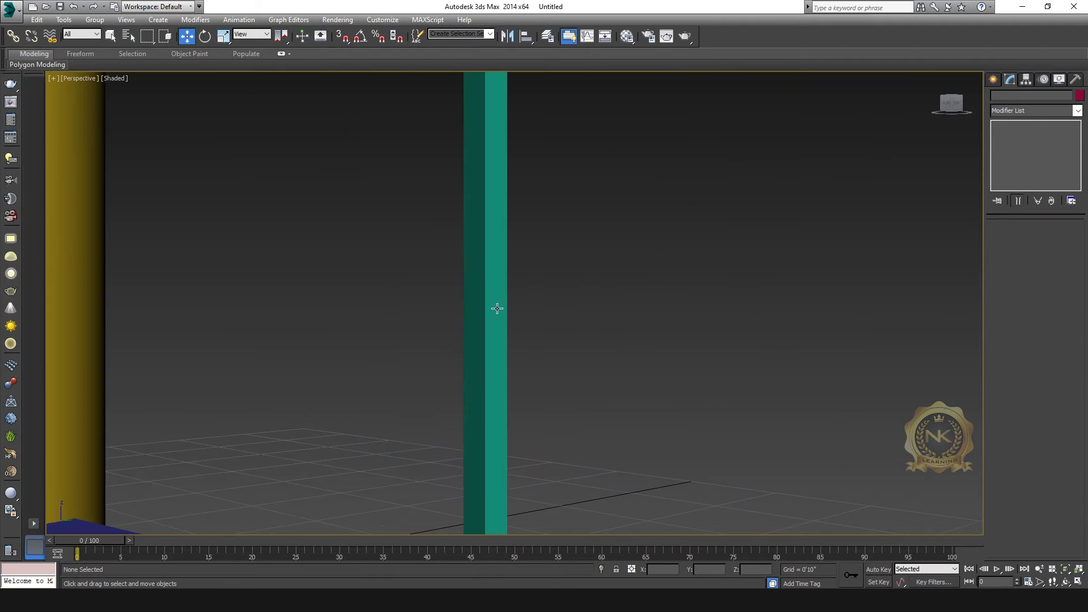
# Apply a Twist modifier to the segmented railing post
pyautogui.click(498, 314)
pyautogui.scroll(-5, 602, 311)
pyautogui.click(1077, 111)
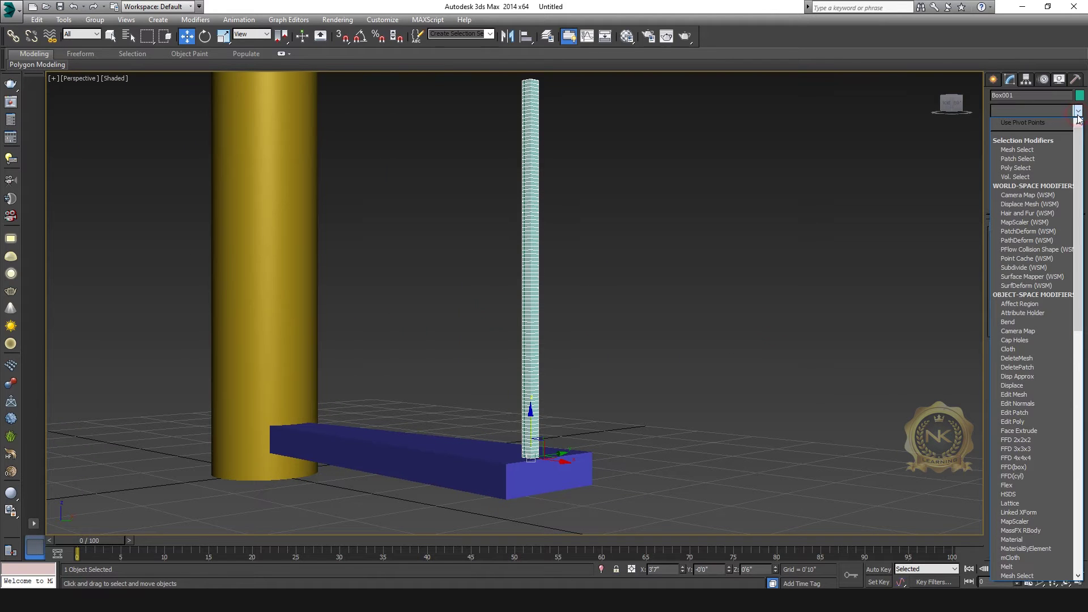
pyautogui.write('tw')
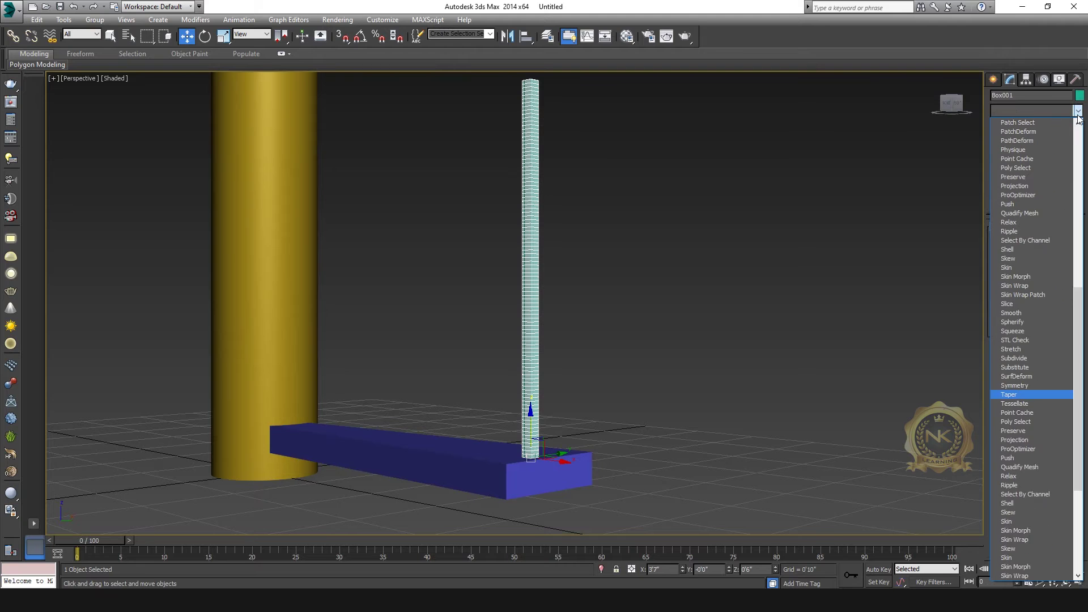
pyautogui.click(1017, 458)
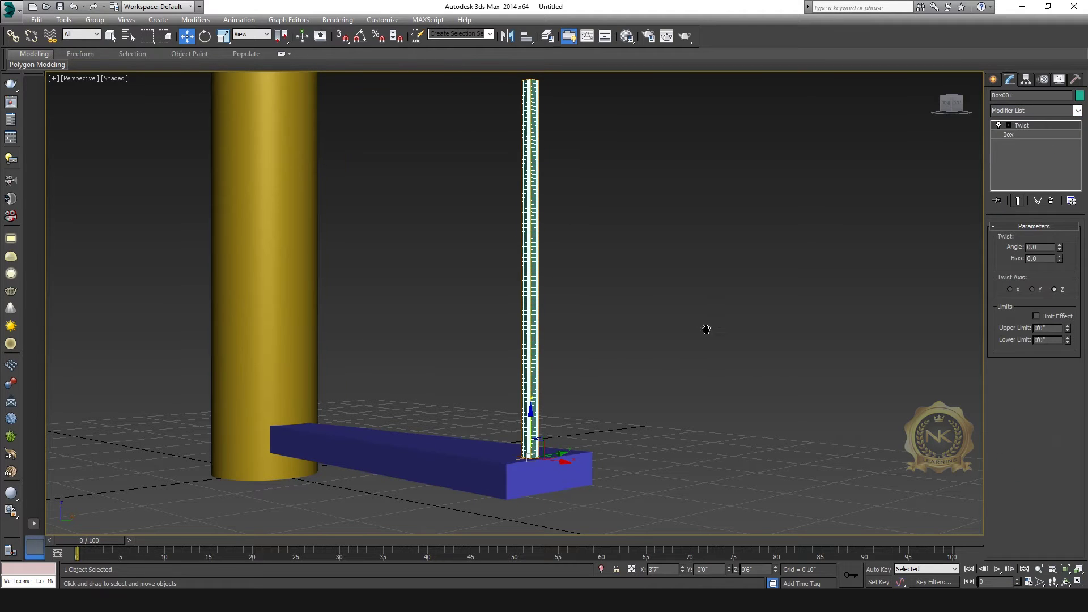
pyautogui.moveTo(706, 329); pyautogui.dragTo(740, 362, button='middle')
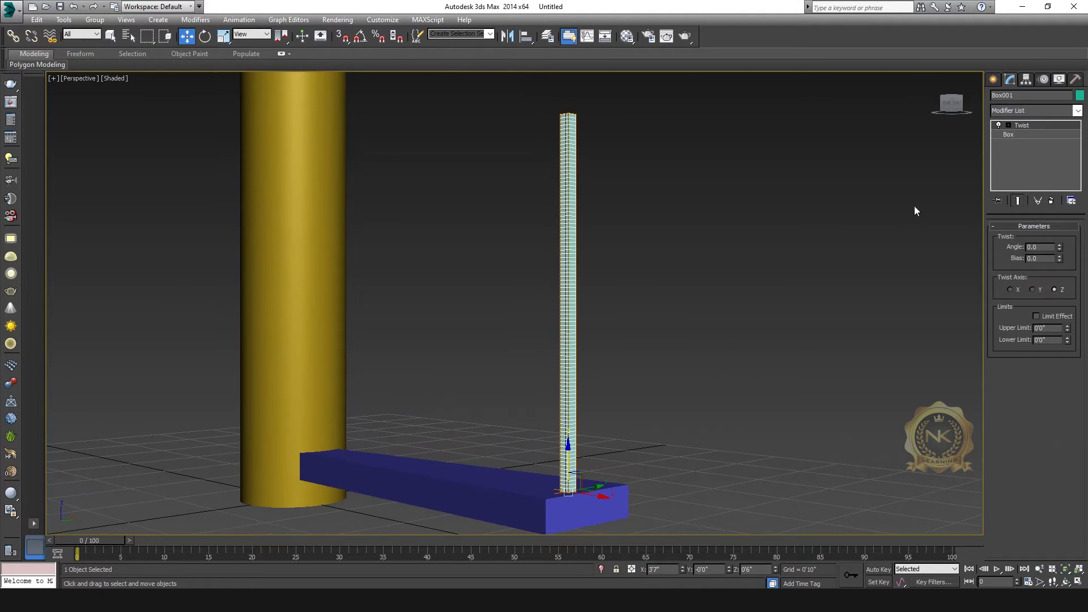
pyautogui.click(1007, 125)
pyautogui.click(1007, 126)
pyautogui.moveTo(566, 463); pyautogui.dragTo(566, 416)
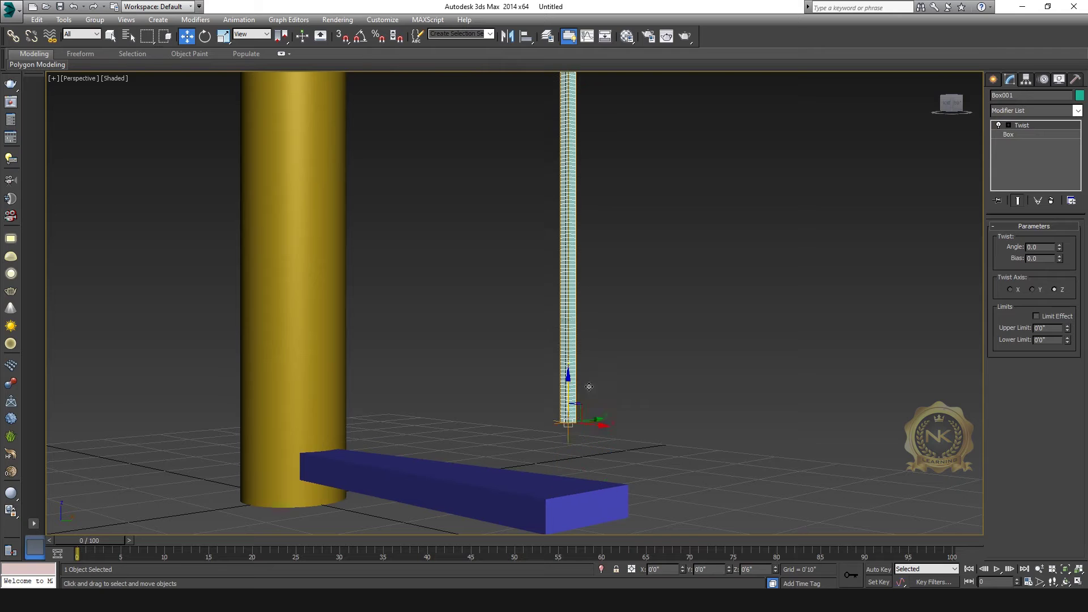
pyautogui.scroll(-3, 640, 304)
pyautogui.hotkey('ctrl', 'z')
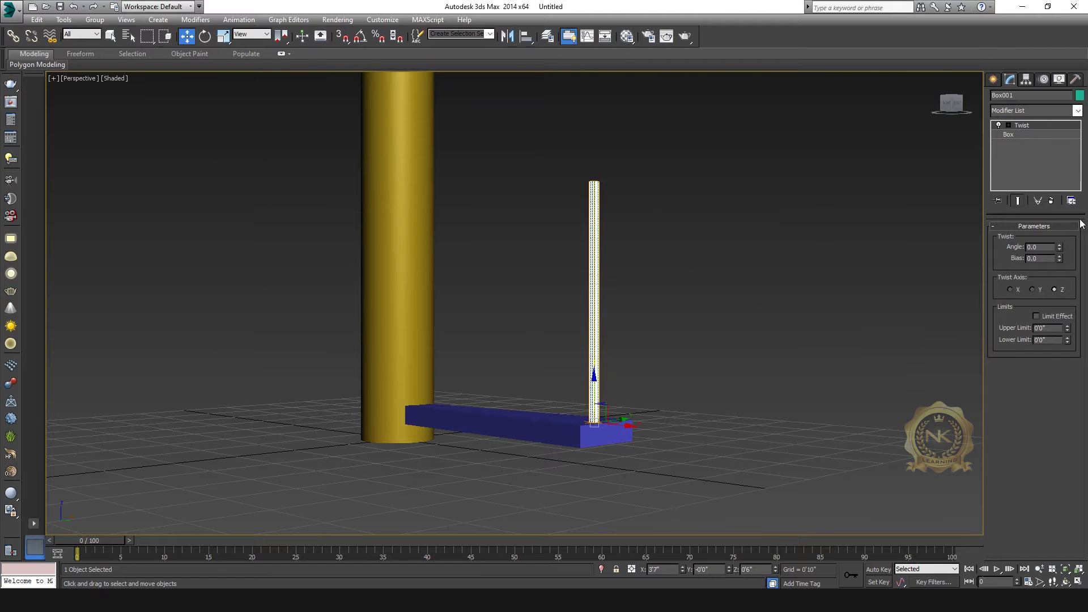
# Raise the Twist gizmo along the post to a Z position of about 1'9"
pyautogui.click(1008, 125)
pyautogui.click(1027, 135)
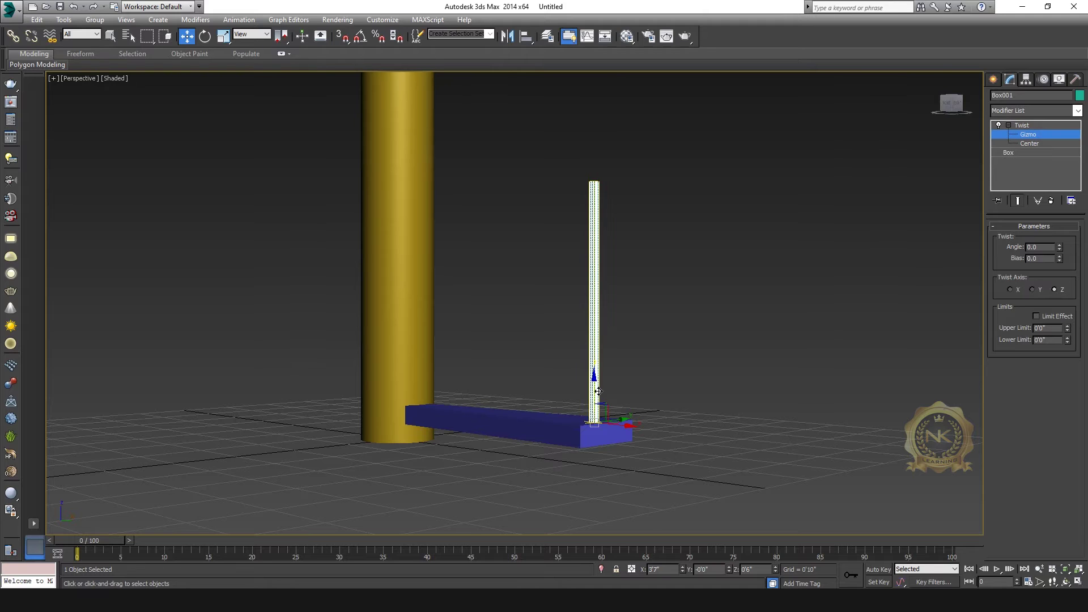
pyautogui.moveTo(596, 387); pyautogui.dragTo(620, 266)
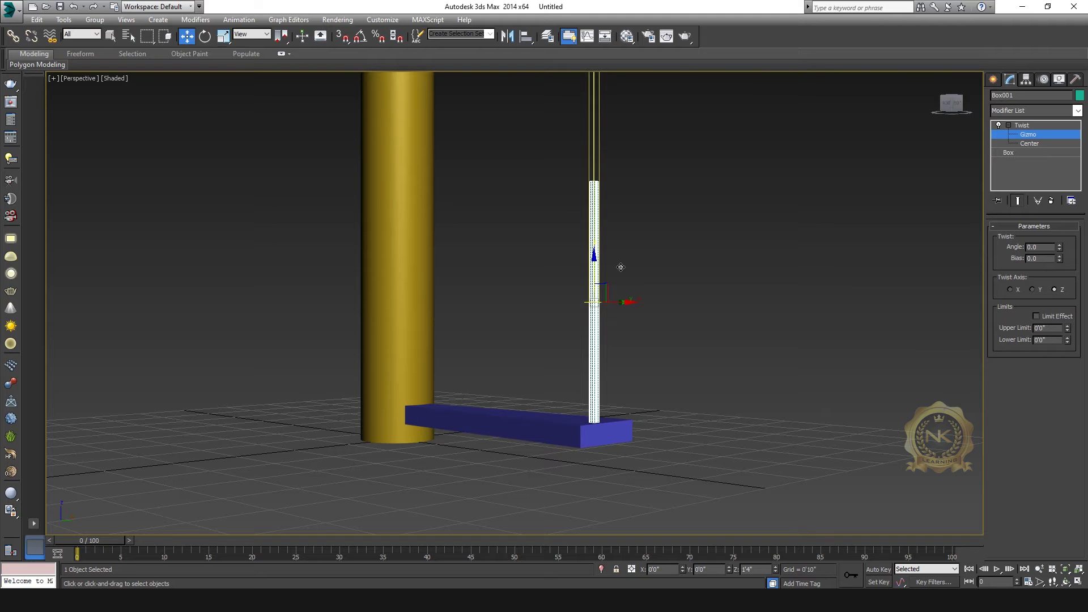
pyautogui.moveTo(596, 175); pyautogui.dragTo(602, 225, button='middle')
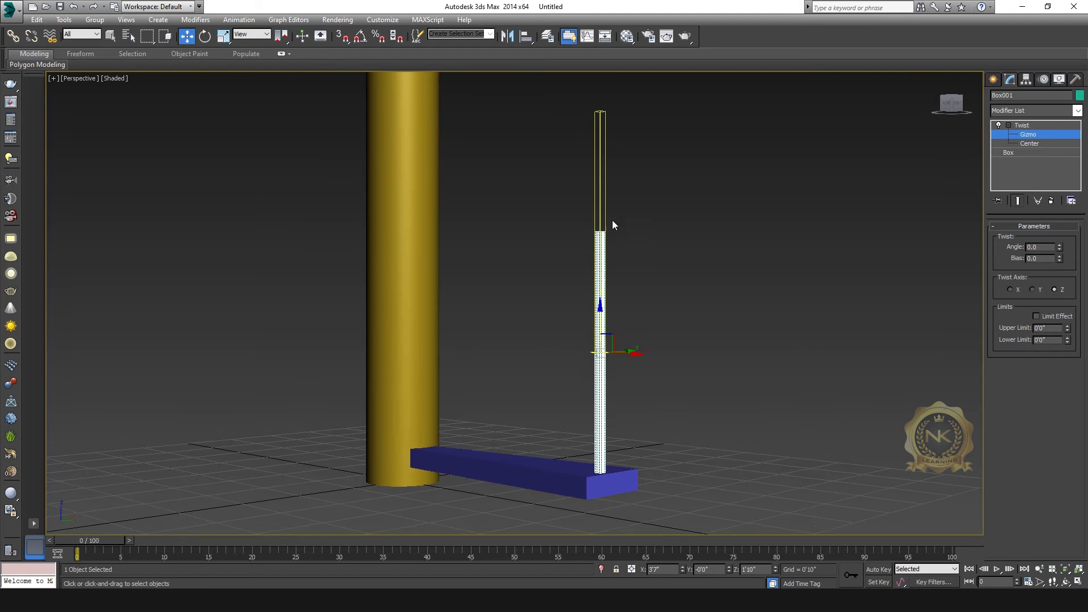
pyautogui.moveTo(601, 319); pyautogui.dragTo(602, 324)
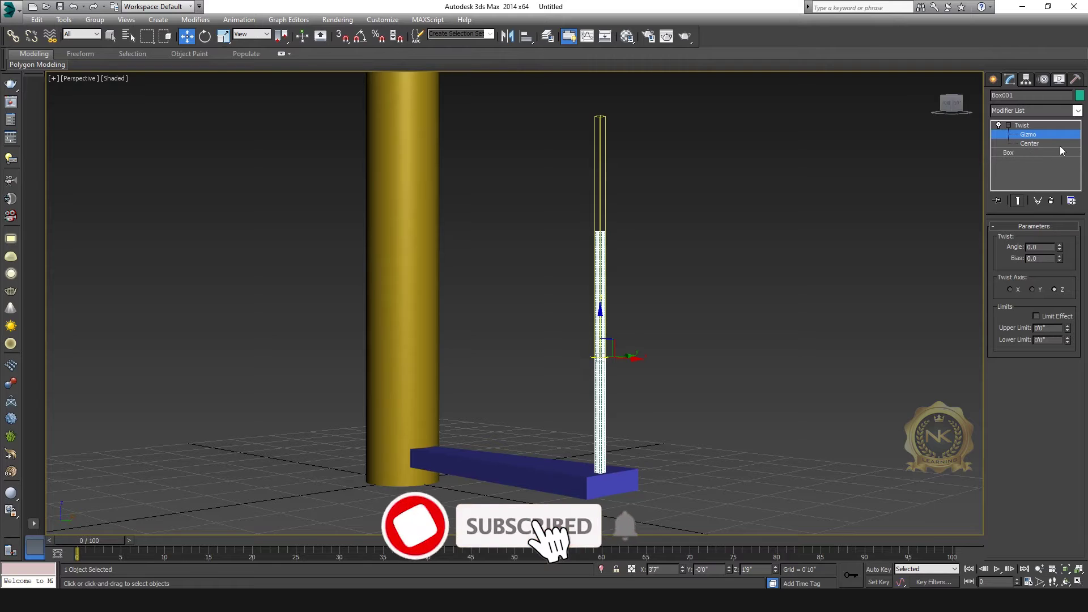
# Limit the Twist effect on the post and set its upper limit to 11 inches
pyautogui.click(1036, 316)
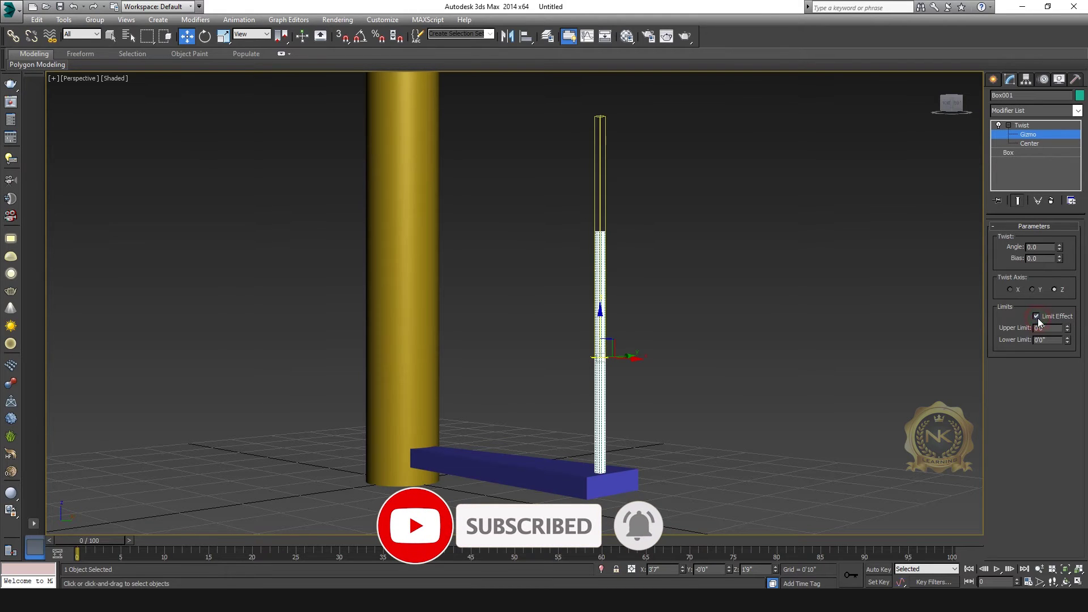
pyautogui.scroll(5, 646, 355)
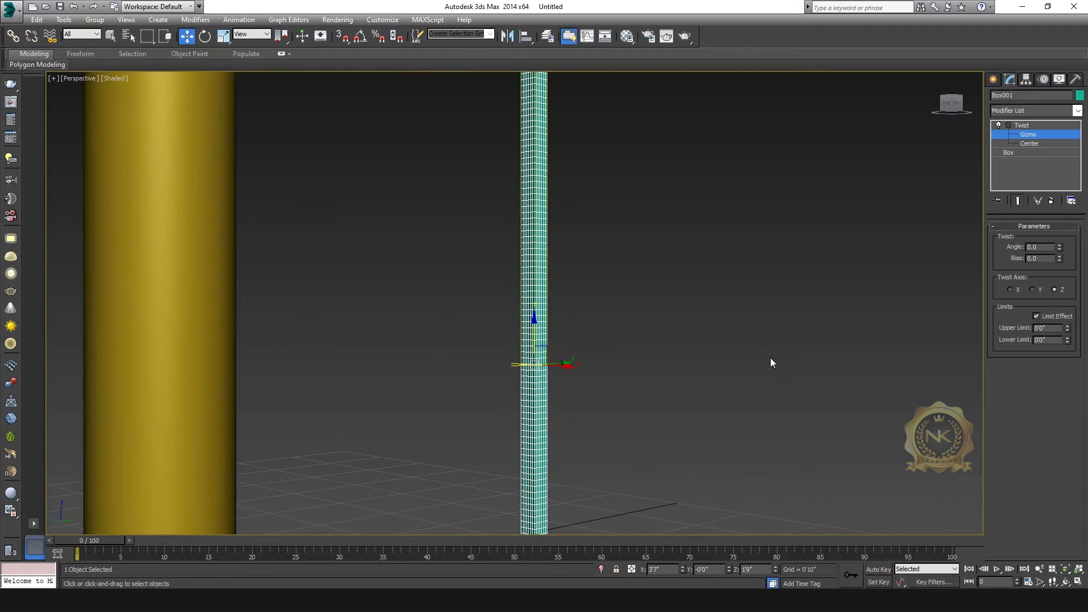
pyautogui.moveTo(817, 323); pyautogui.dragTo(817, 381, button='middle')
pyautogui.moveTo(1067, 327); pyautogui.dragTo(1073, 219)
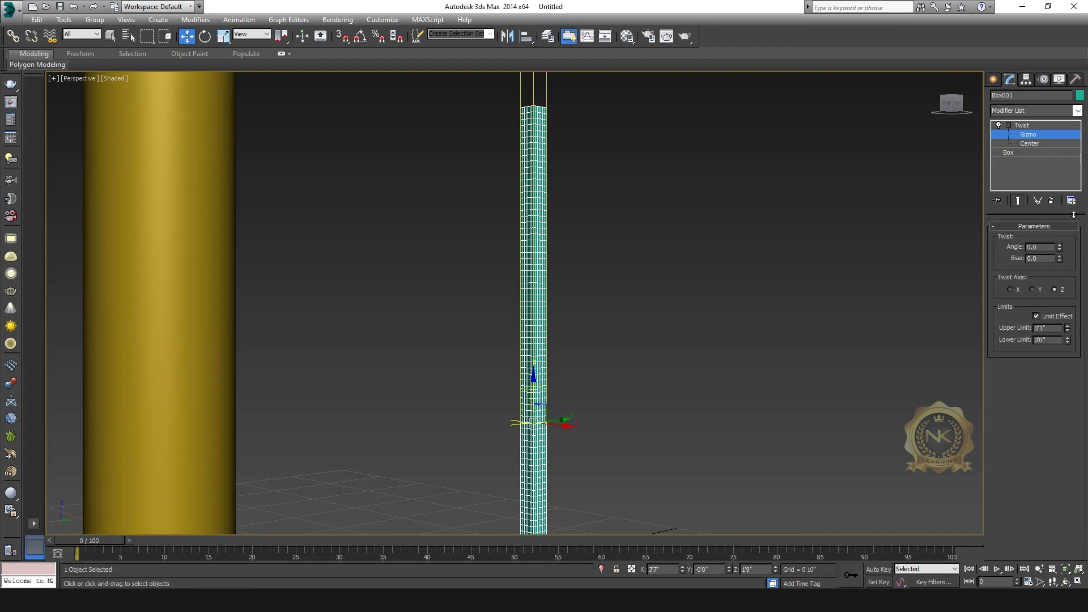
pyautogui.moveTo(1069, 144); pyautogui.dragTo(1070, 125)
pyautogui.moveTo(1070, 332); pyautogui.dragTo(1070, 302)
pyautogui.moveTo(1071, 236); pyautogui.dragTo(1071, 200)
# Set the post's Twist angle to 1109, exit the gizmo level and check the twisted section with the post deselected
pyautogui.scroll(-3, 676, 337)
pyautogui.moveTo(803, 309); pyautogui.dragTo(754, 378, button='middle')
pyautogui.moveTo(1059, 245); pyautogui.dragTo(931, 253)
pyautogui.moveTo(724, 334); pyautogui.dragTo(706, 286, button='middle')
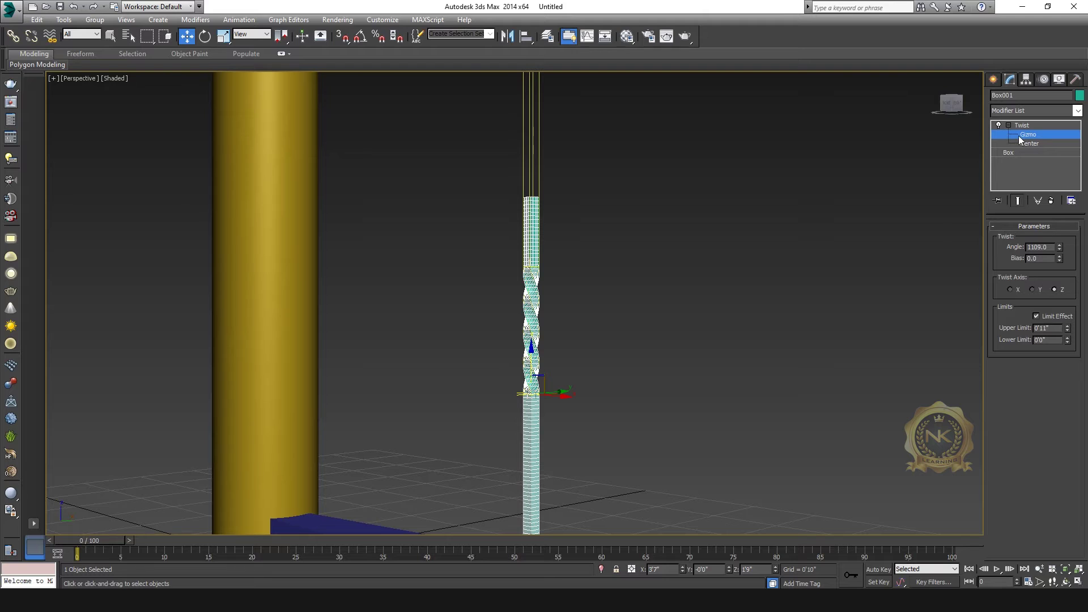
pyautogui.click(1022, 125)
pyautogui.click(735, 260)
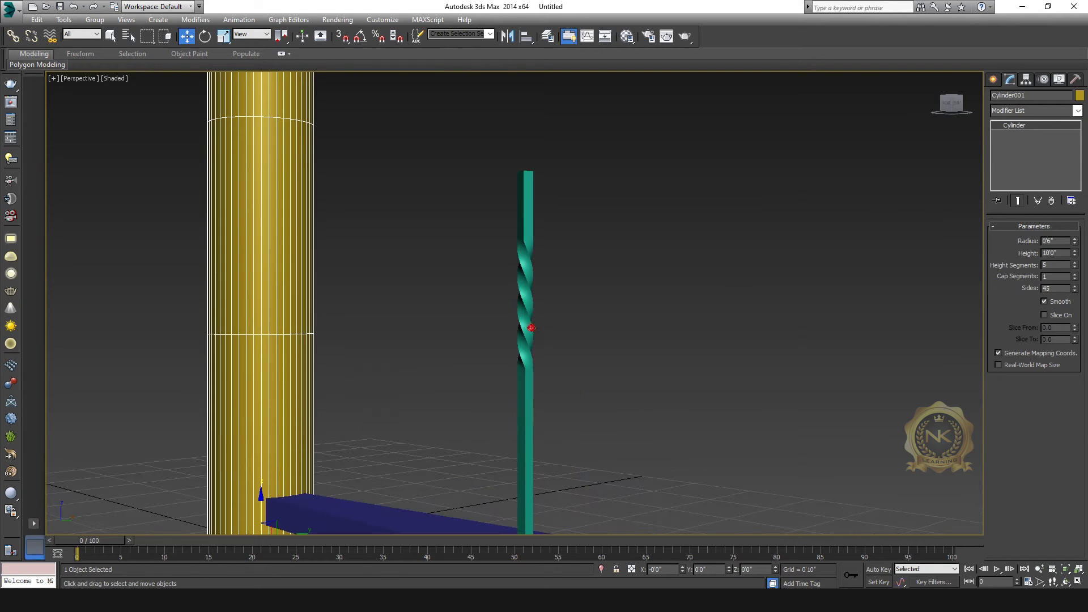
pyautogui.click(527, 317)
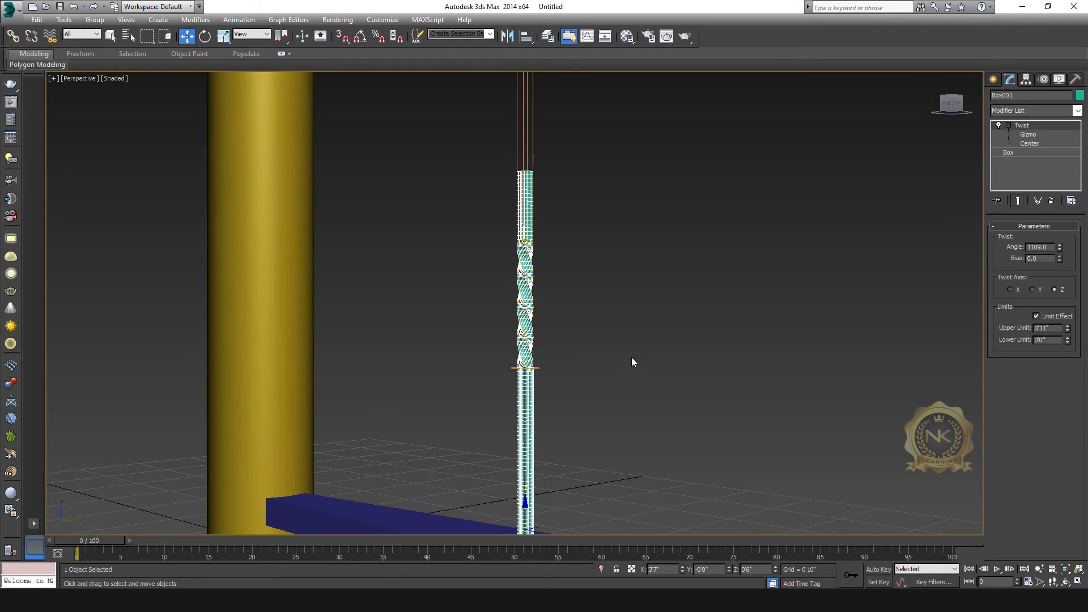
# Try Twist angles of 840 and 1756.5 on the post, checking the shaded shape after each one
pyautogui.scroll(3, 632, 361)
pyautogui.moveTo(656, 321); pyautogui.dragTo(671, 345, button='middle')
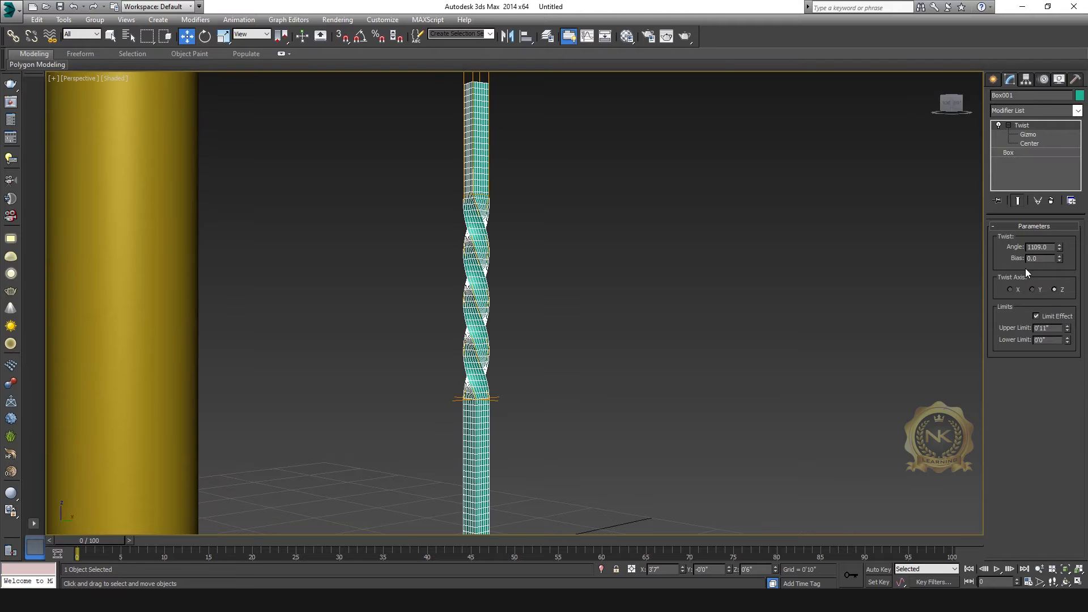
pyautogui.moveTo(1060, 251); pyautogui.dragTo(1085, 554)
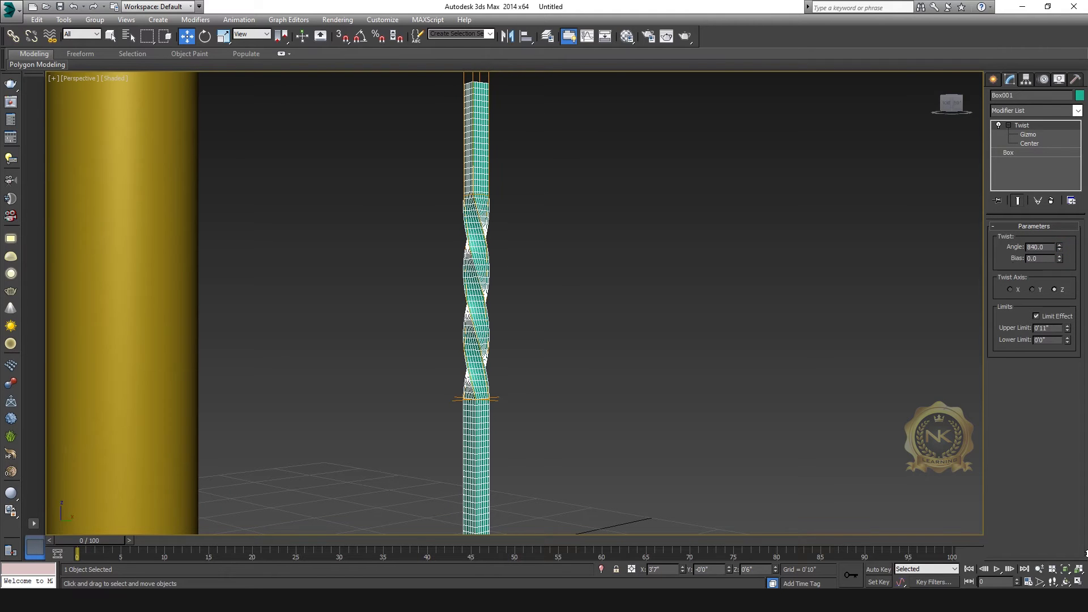
pyautogui.click(164, 284)
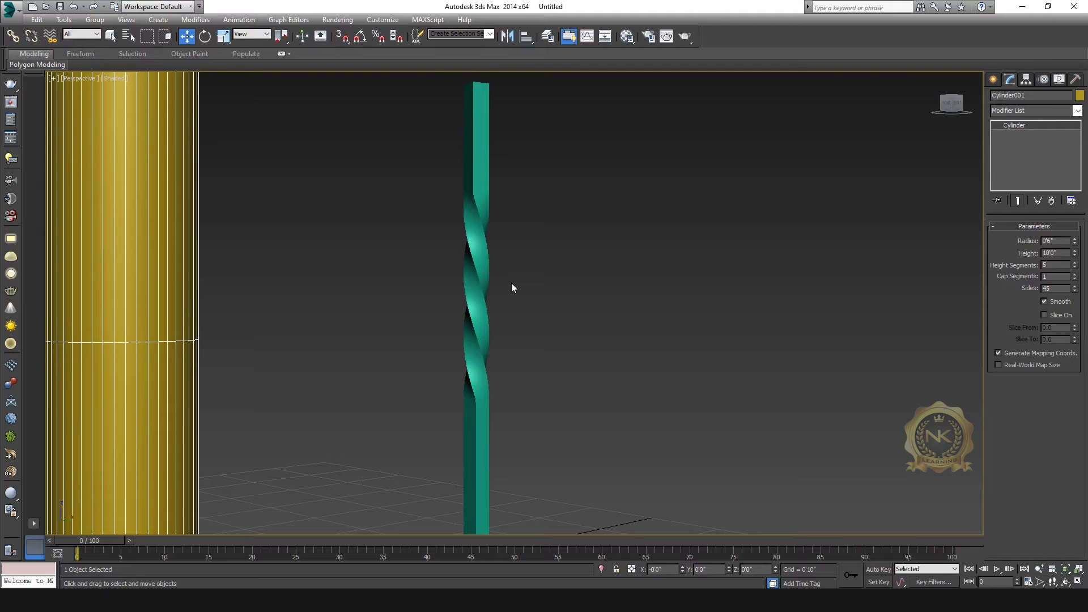
pyautogui.click(480, 283)
pyautogui.moveTo(1059, 248); pyautogui.dragTo(1060, 223)
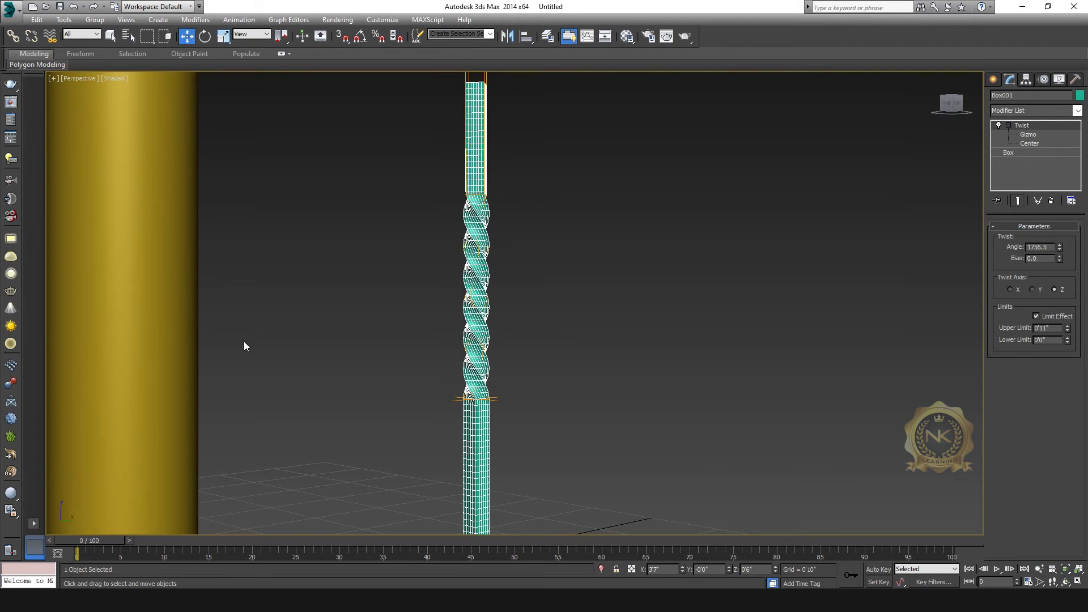
pyautogui.click(156, 309)
pyautogui.scroll(-3, 521, 368)
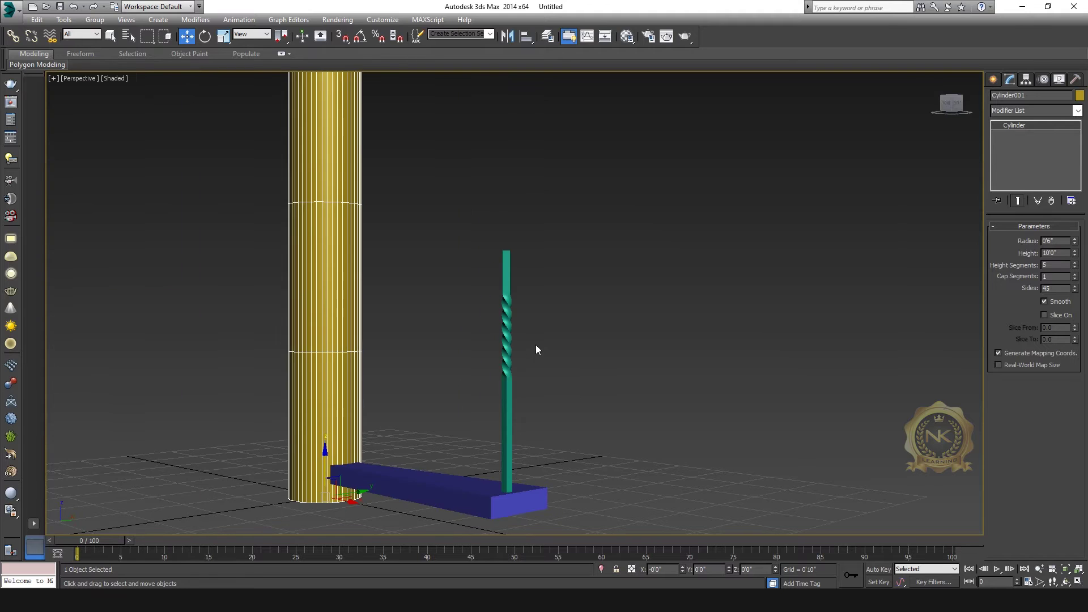
# Set the post's Twist angle to 1173.5 and check the twisted post against the column and tread
pyautogui.scroll(3, 534, 345)
pyautogui.click(491, 317)
pyautogui.scroll(3, 611, 359)
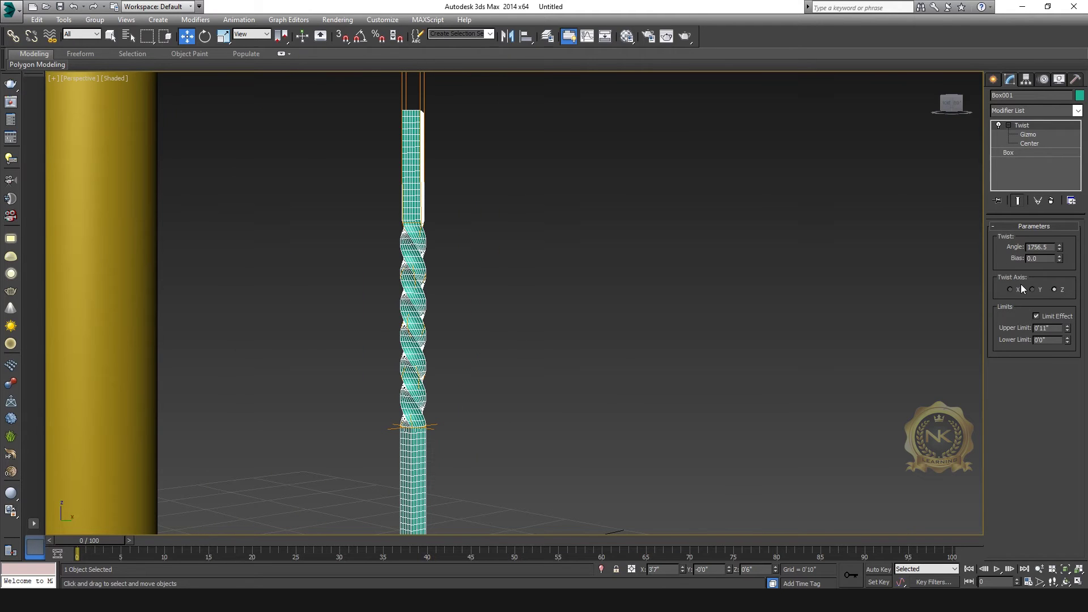
pyautogui.moveTo(1062, 254); pyautogui.dragTo(1035, 304)
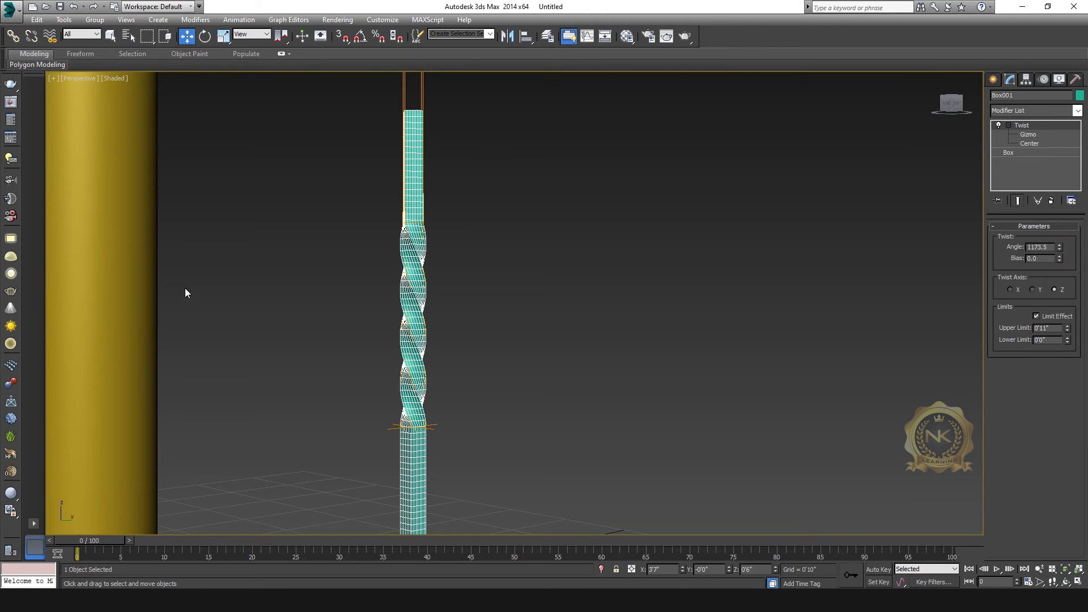
pyautogui.click(131, 267)
pyautogui.scroll(-5, 569, 355)
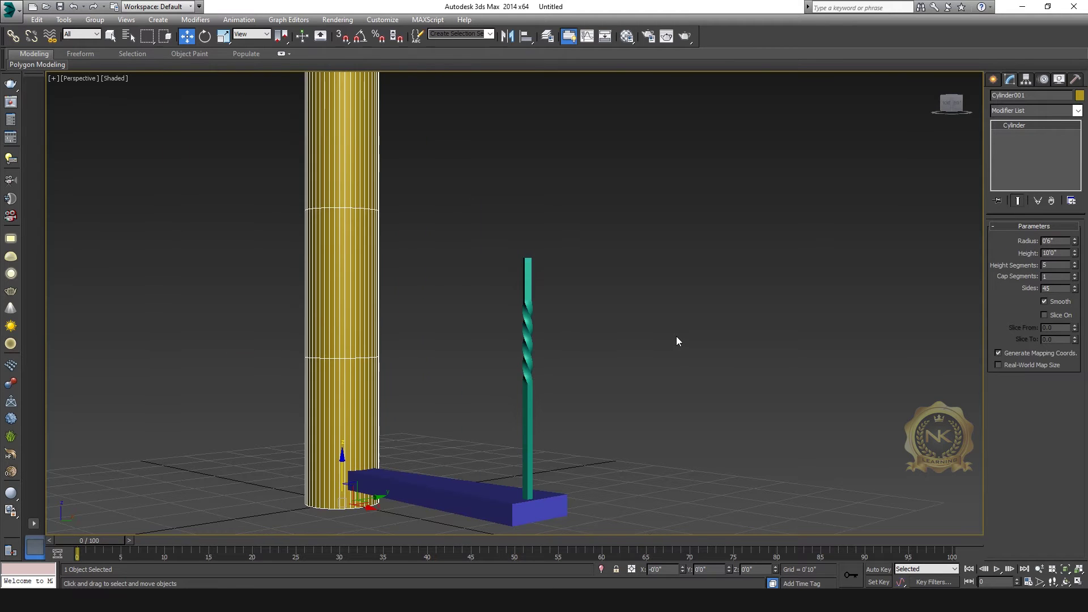
# Increase the base box's length and width segments to 10 each beneath the Twist modifier, then deselect the post
pyautogui.scroll(10, 675, 336)
pyautogui.click(384, 314)
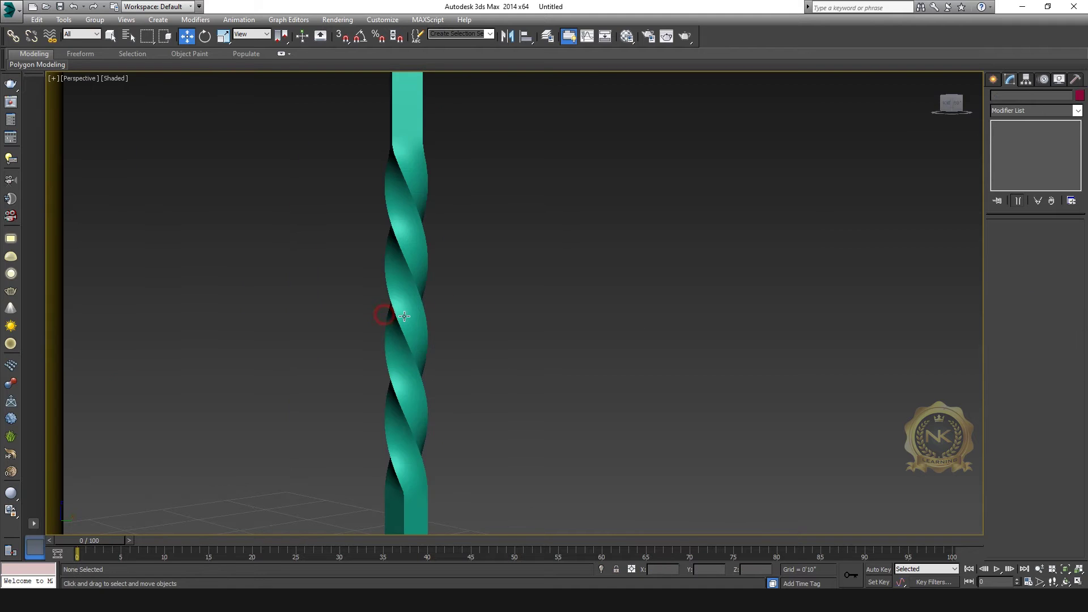
pyautogui.click(417, 315)
pyautogui.click(1055, 154)
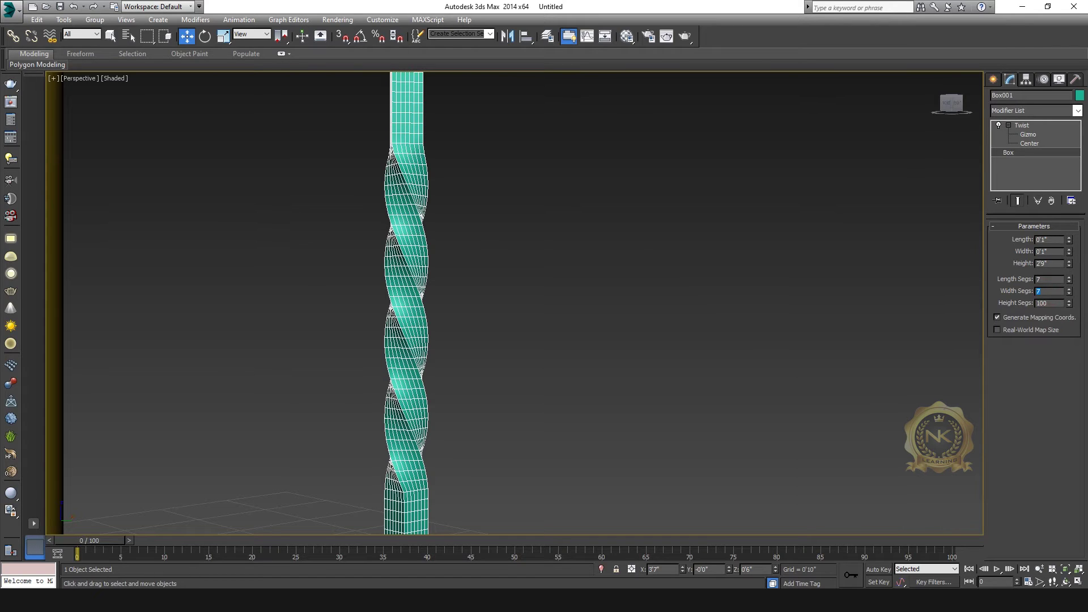
pyautogui.press('Tab')
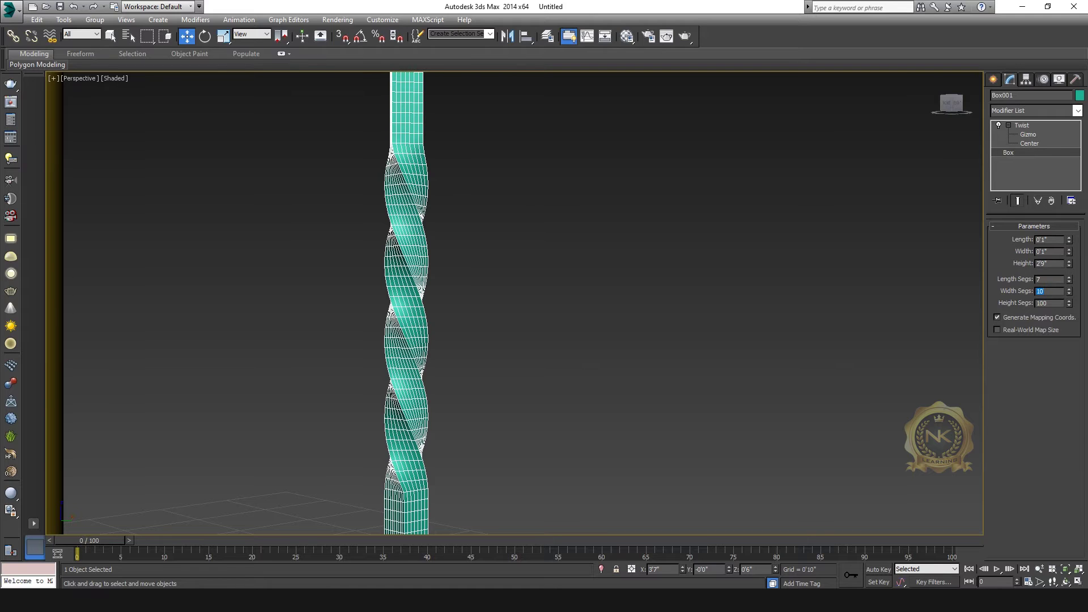
pyautogui.write('0')
pyautogui.press('Return')
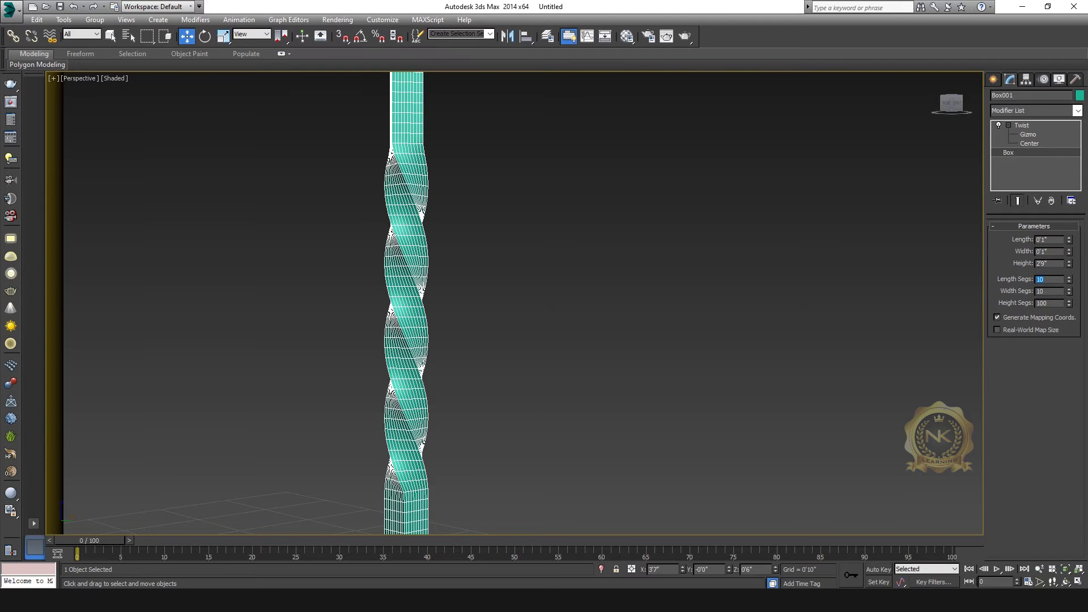
pyautogui.click(619, 291)
pyautogui.scroll(-3, 499, 309)
pyautogui.scroll(2, 579, 335)
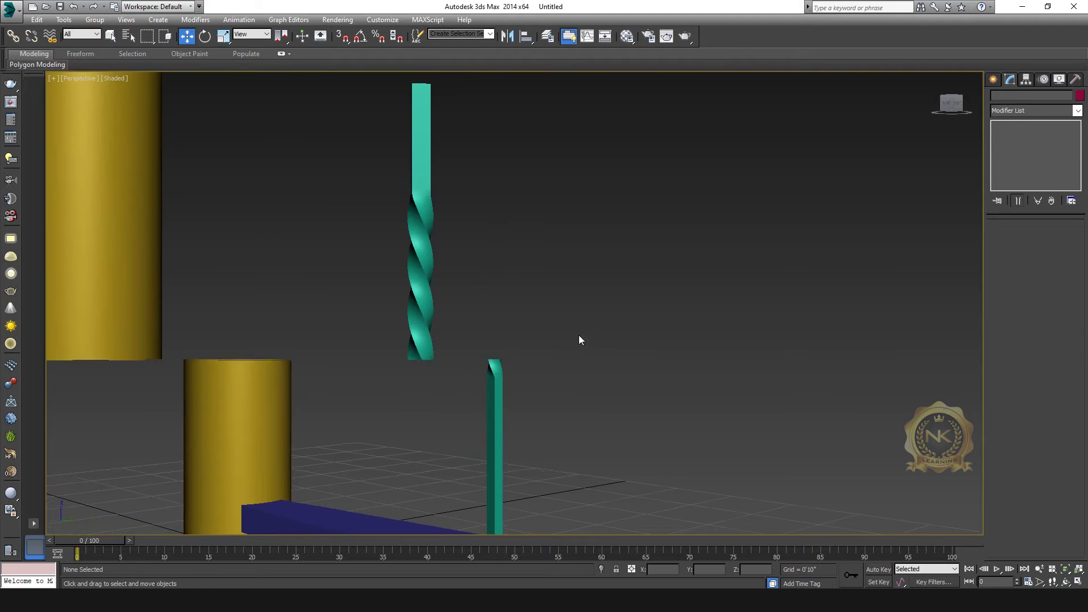
# Lower the post's Twist center to a Z position of about 9 inches, placing the twisted section near the tread
pyautogui.click(430, 287)
pyautogui.scroll(-3, 542, 330)
pyautogui.scroll(4, 543, 316)
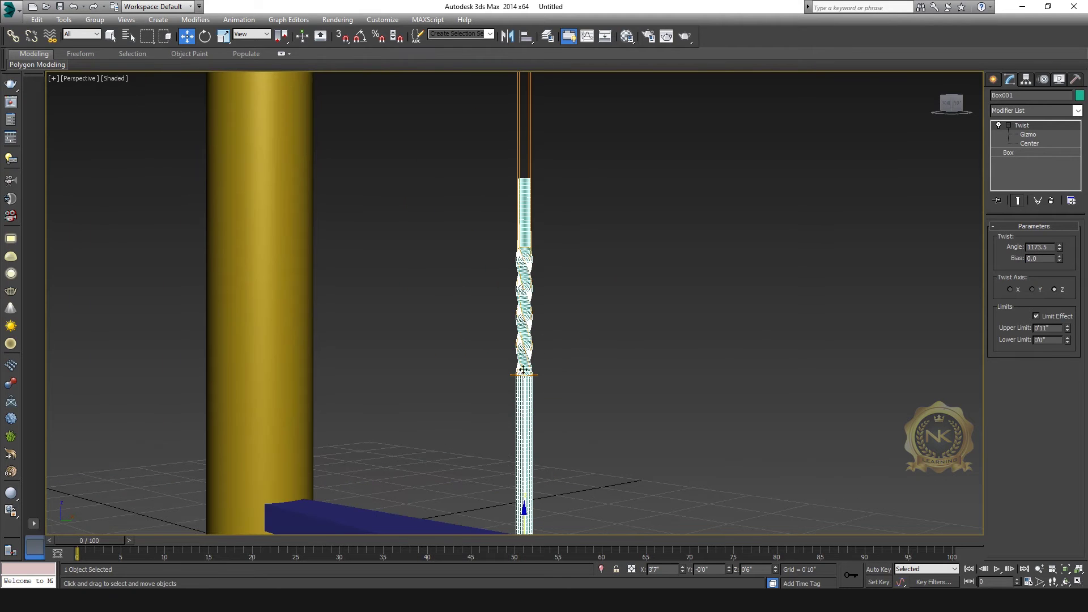
pyautogui.click(1029, 143)
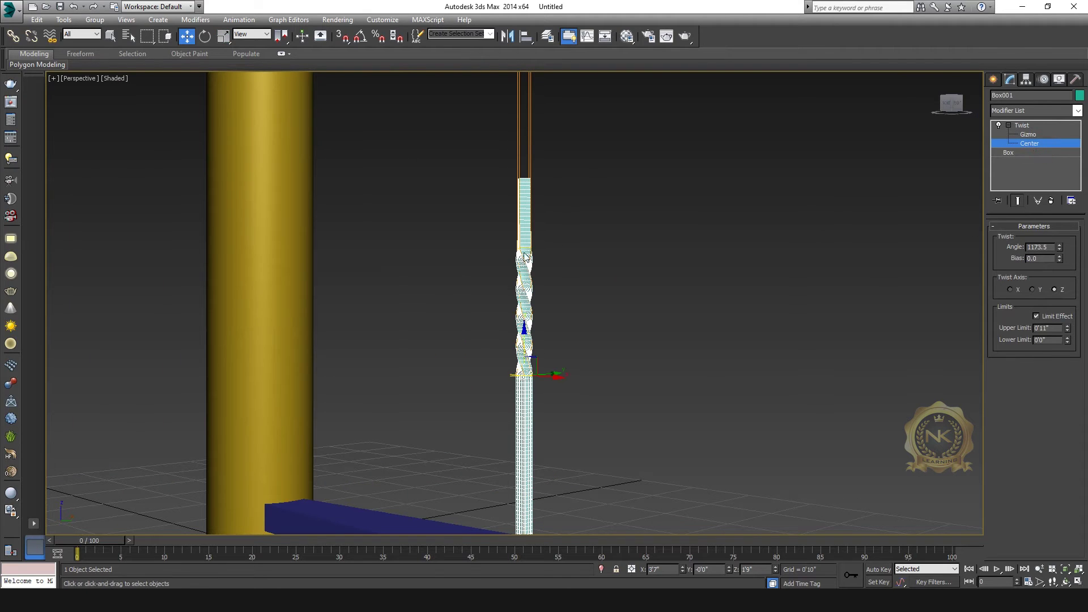
pyautogui.moveTo(508, 318); pyautogui.dragTo(610, 294, button='middle')
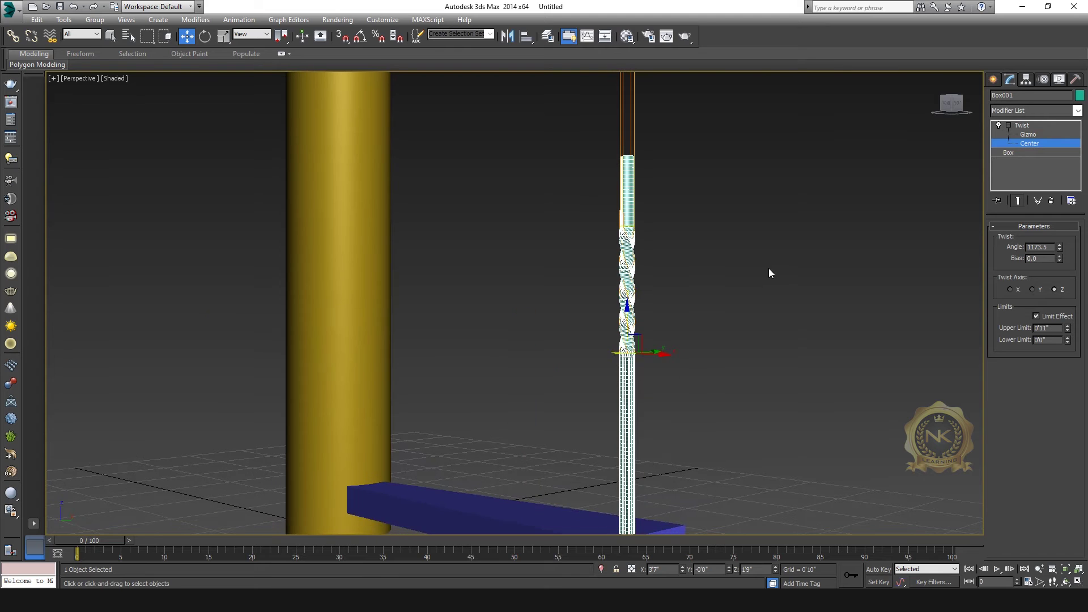
pyautogui.scroll(-3, 697, 276)
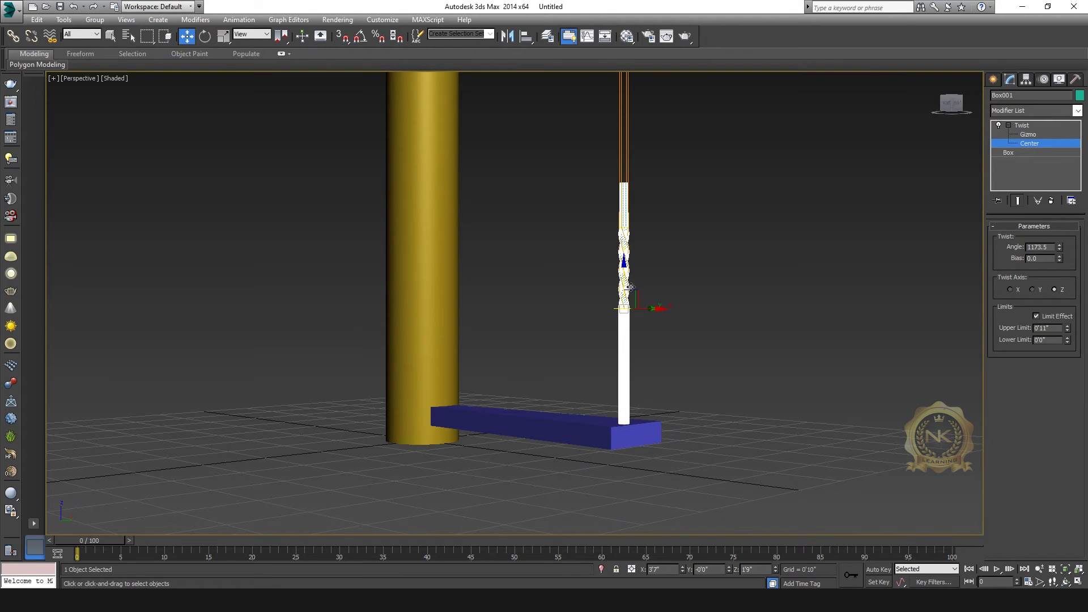
pyautogui.moveTo(626, 271); pyautogui.dragTo(706, 305)
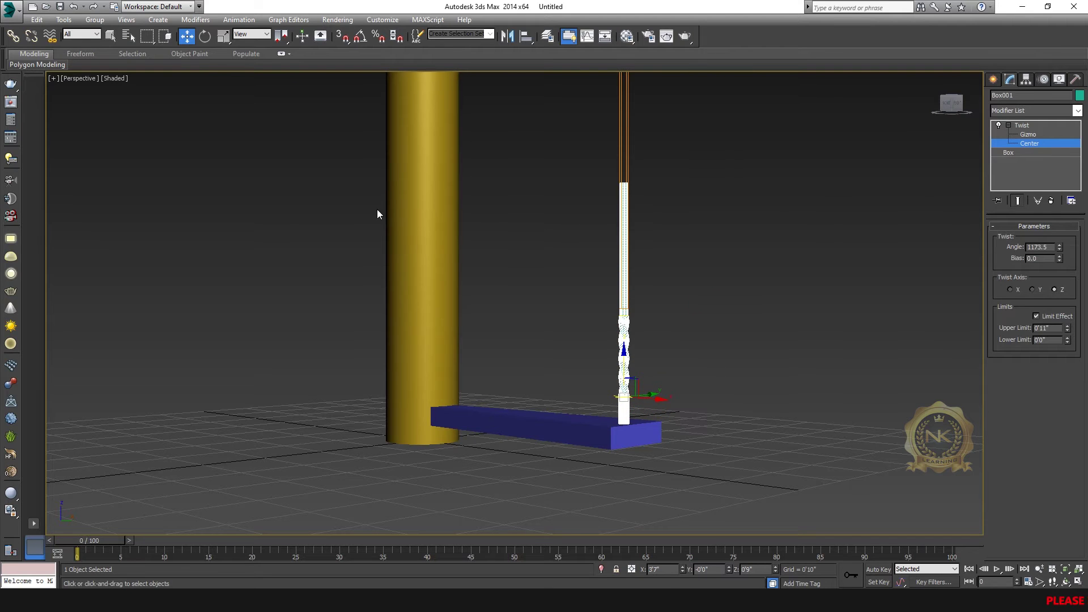
pyautogui.click(418, 218)
pyautogui.scroll(3, 715, 355)
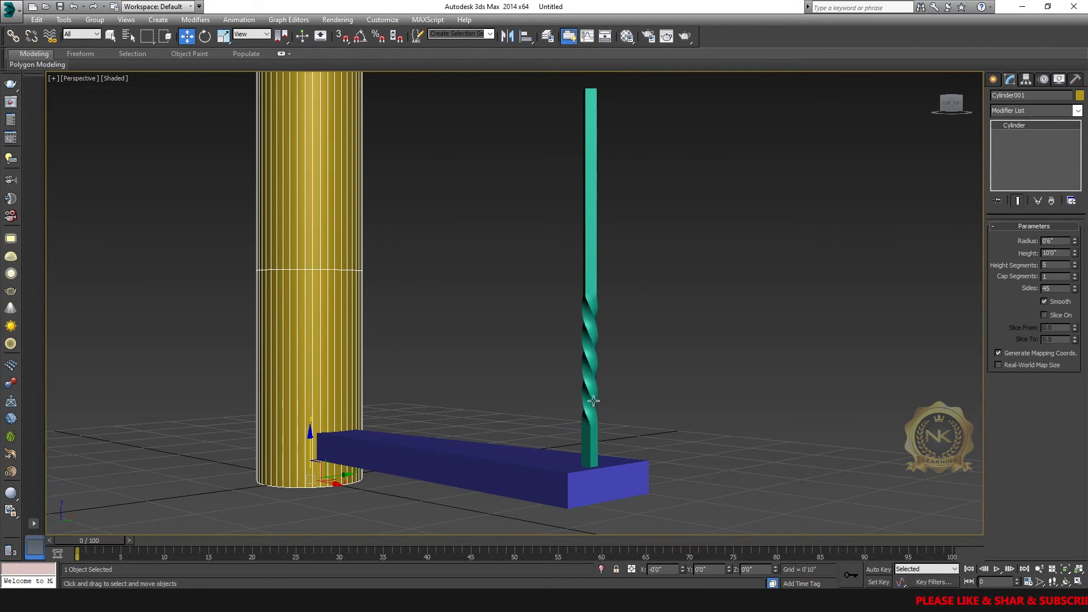
# Raise the post's Twist center to a Z position of about 1'4", moving the twisted section toward mid-height, and deselect the post
pyautogui.click(588, 368)
pyautogui.click(1029, 143)
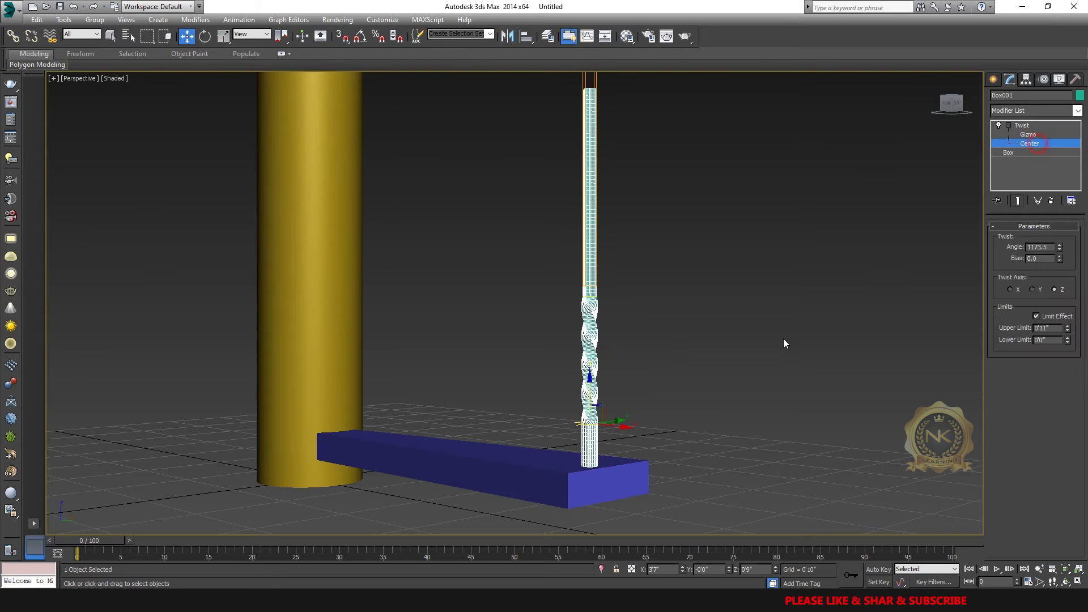
pyautogui.moveTo(612, 389); pyautogui.dragTo(629, 308)
pyautogui.scroll(-3, 731, 412)
pyautogui.moveTo(731, 411); pyautogui.dragTo(663, 391, button='middle')
pyautogui.scroll(3, 662, 391)
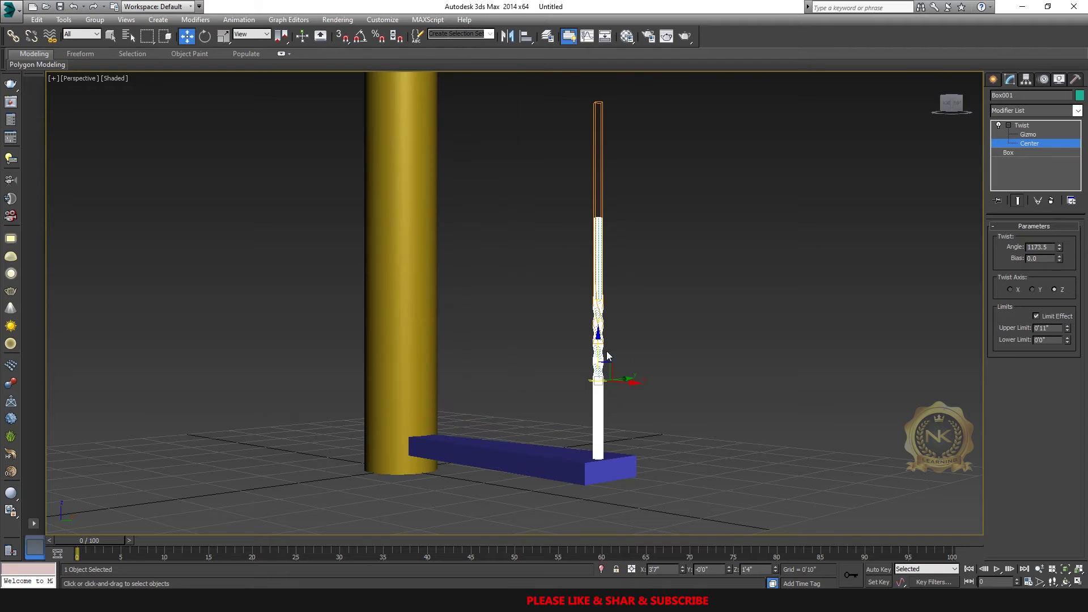
pyautogui.moveTo(602, 349); pyautogui.dragTo(605, 340)
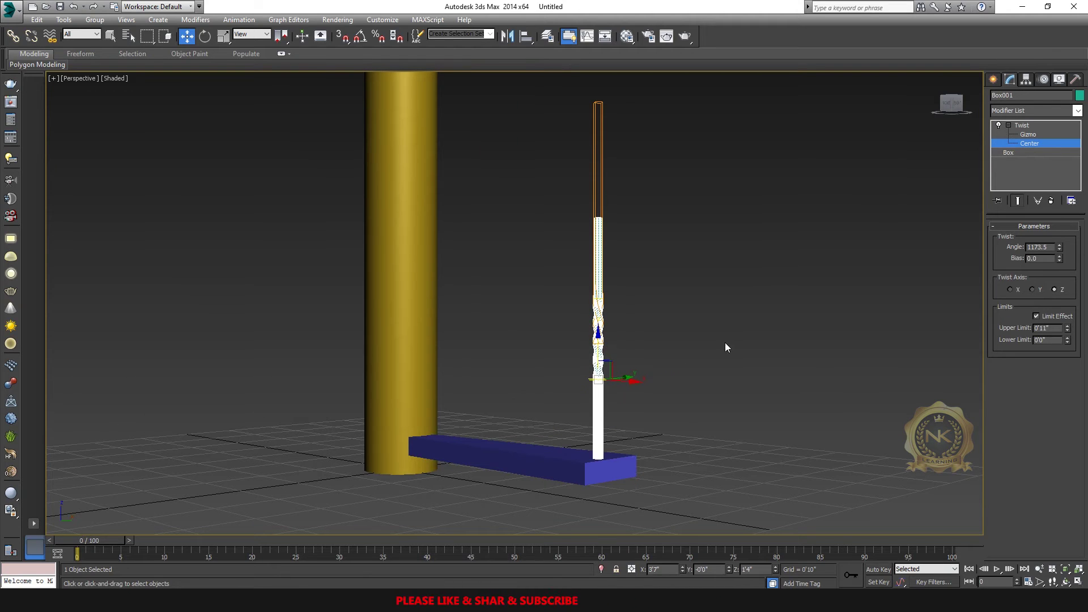
pyautogui.click(1021, 125)
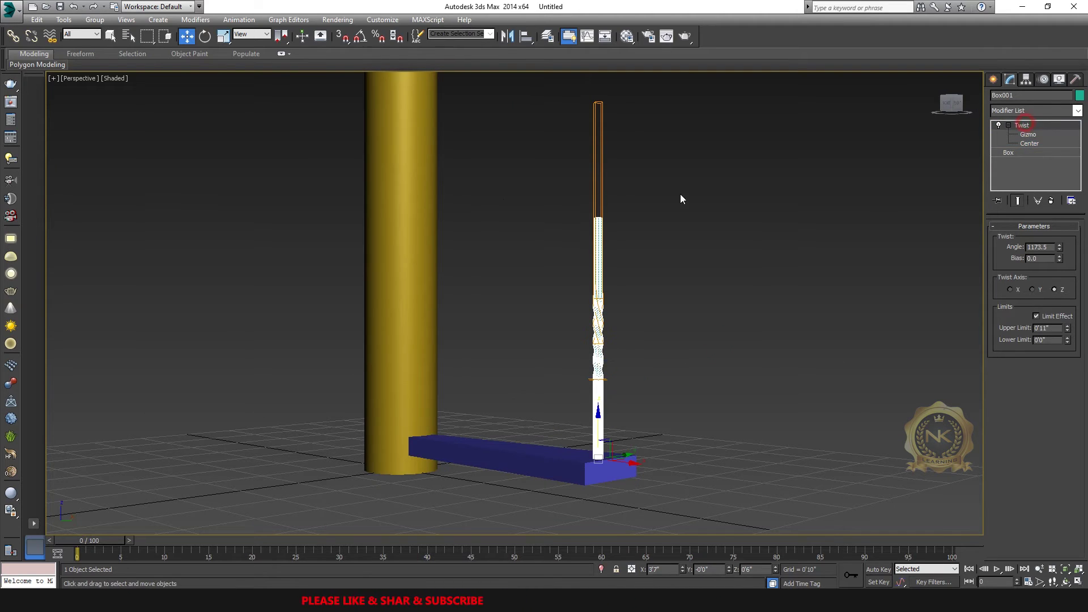
pyautogui.click(425, 169)
pyautogui.scroll(2, 650, 395)
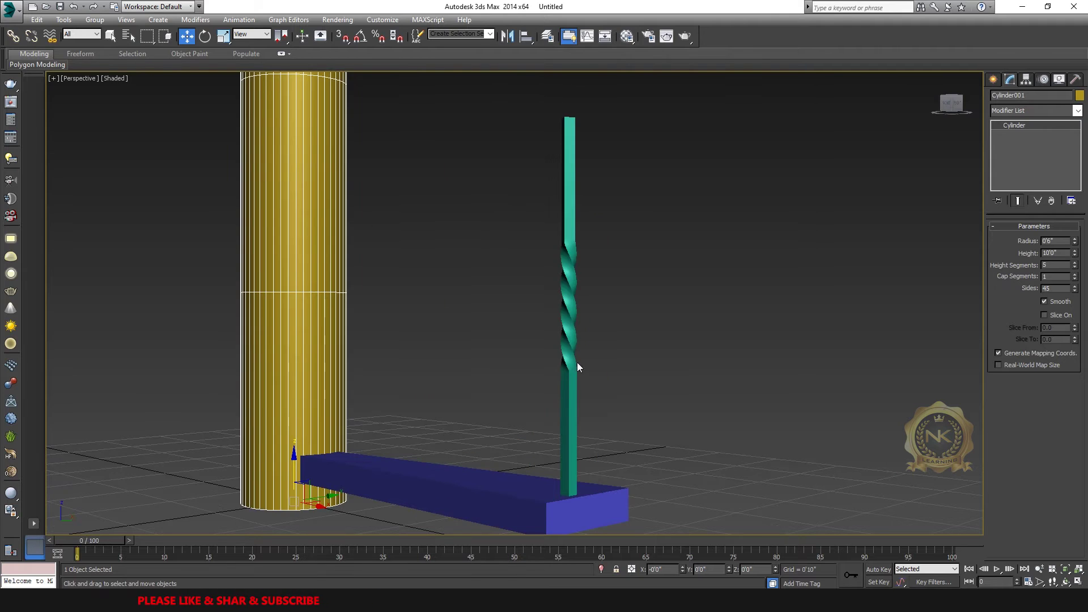
pyautogui.click(570, 363)
pyautogui.click(760, 371)
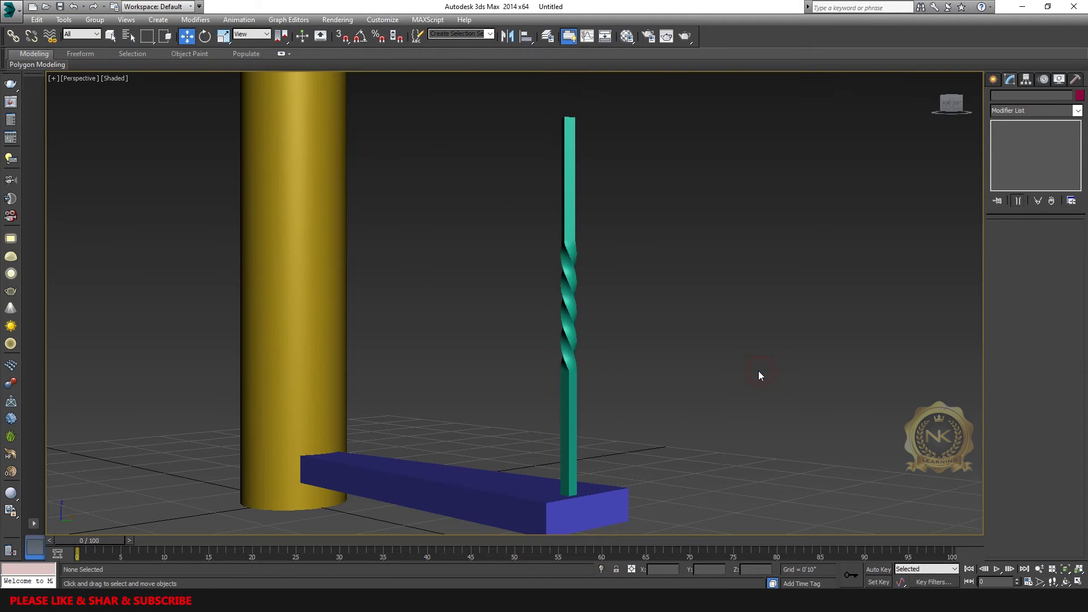
# In the top view, move the post beside the tread's outer corner, to a Y position of about -3 inches
pyautogui.hotkey('alt', 'w')
pyautogui.click(389, 210)
pyautogui.hotkey('alt', 'w')
pyautogui.click(587, 348)
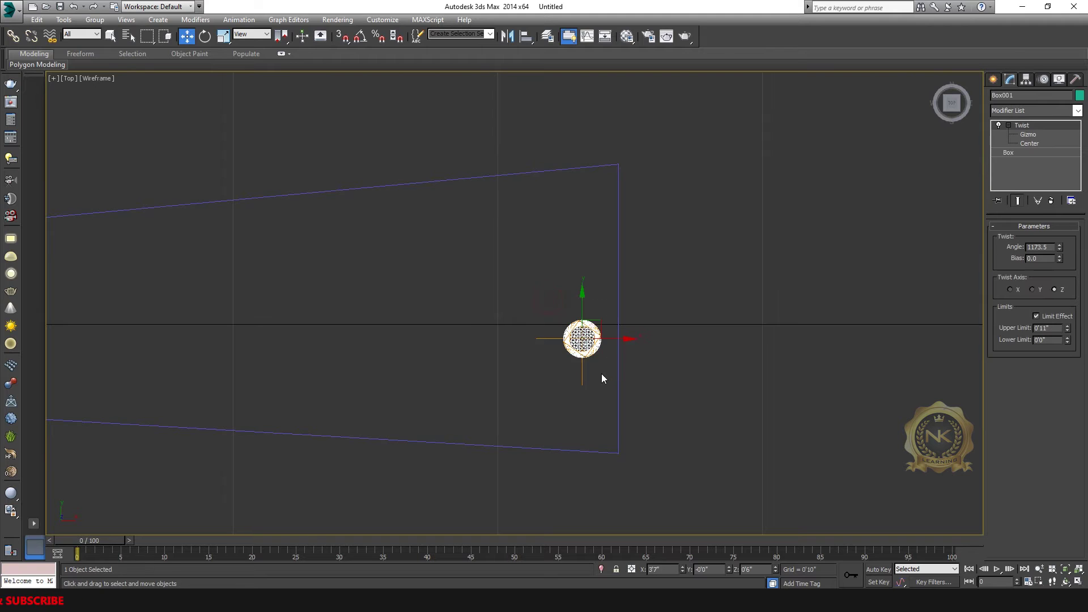
pyautogui.scroll(4, 600, 380)
pyautogui.scroll(-2, 595, 317)
pyautogui.moveTo(625, 380); pyautogui.dragTo(626, 316, button='middle')
pyautogui.moveTo(575, 180); pyautogui.dragTo(605, 300)
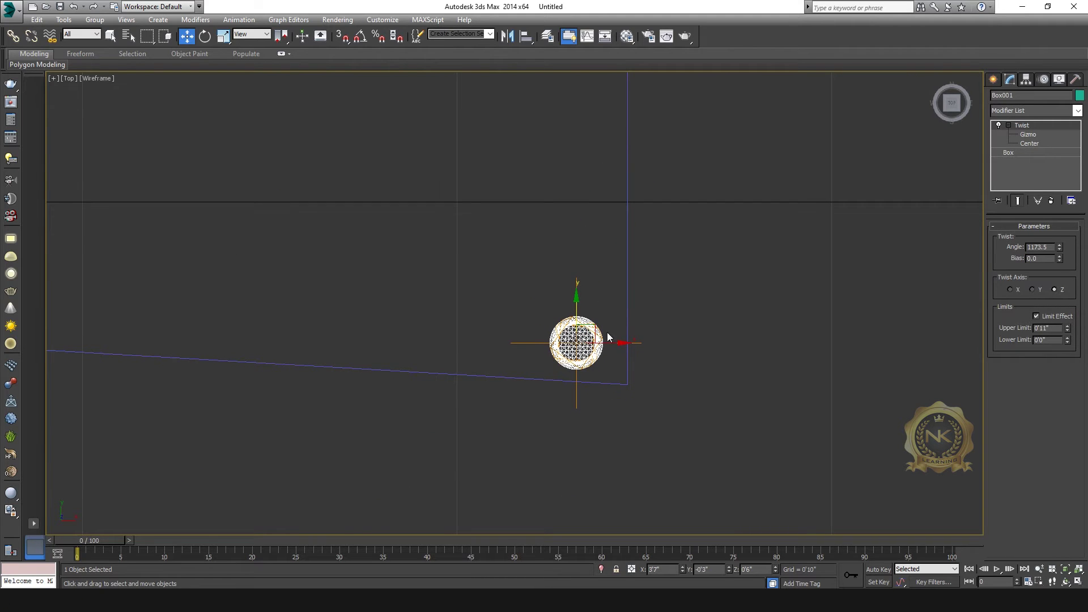
# Return to the perspective view and convert the twisted post to an Editable Mesh
pyautogui.hotkey('alt', 'w')
pyautogui.rightClick(852, 416)
pyautogui.hotkey('alt', 'w')
pyautogui.click(737, 381)
pyautogui.moveTo(571, 420); pyautogui.dragTo(586, 357, button='middle')
pyautogui.click(558, 315)
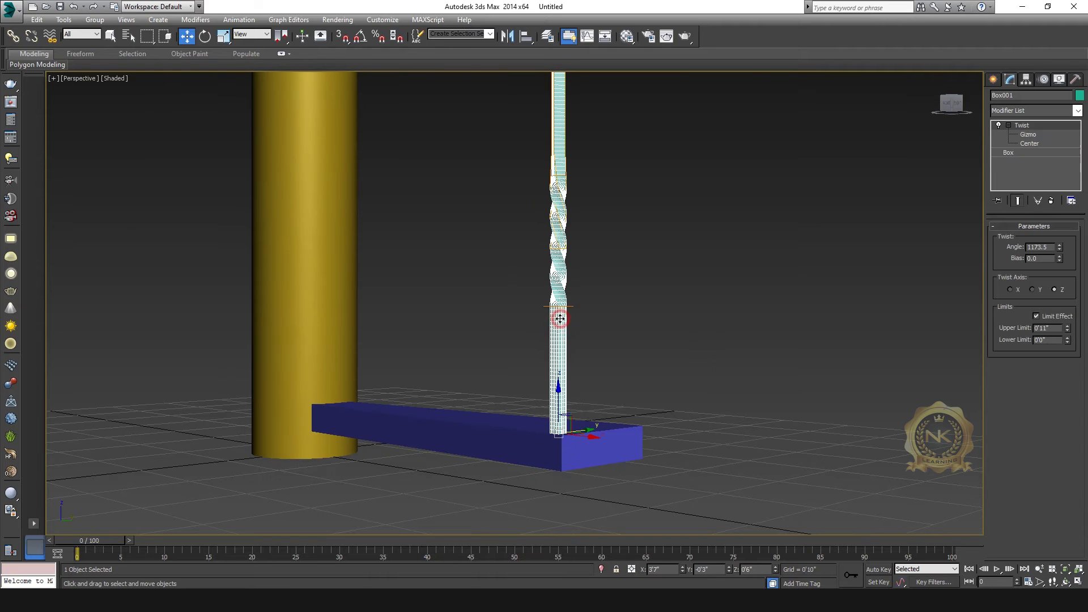
pyautogui.rightClick(557, 315)
pyautogui.moveTo(652, 421)
pyautogui.click(702, 421)
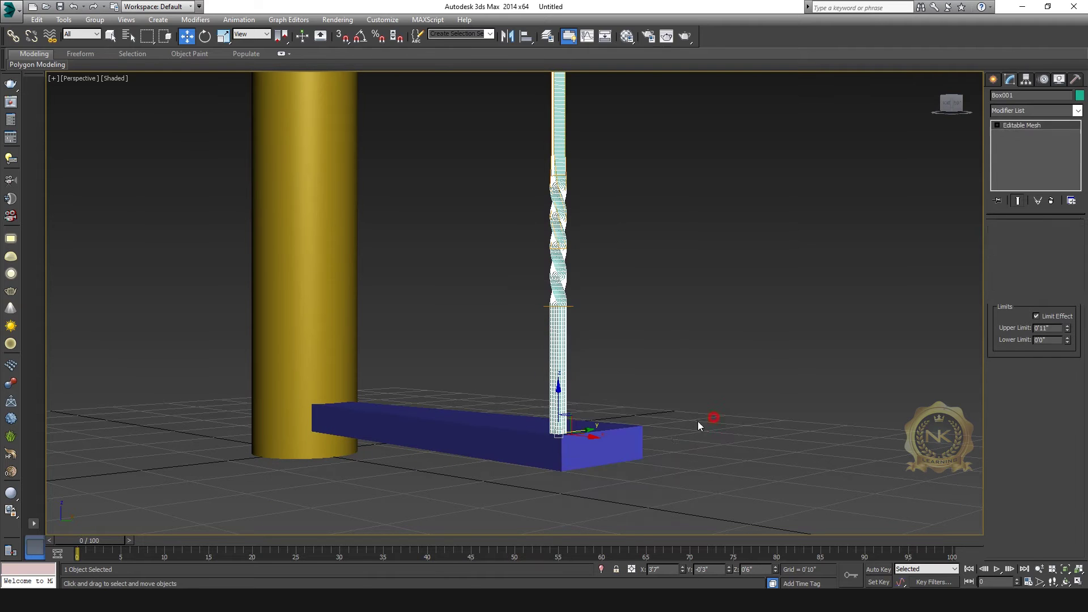
# Convert the extruded tread to an Editable Mesh and attach the twisted post to it as one object
pyautogui.click(624, 445)
pyautogui.rightClick(602, 379)
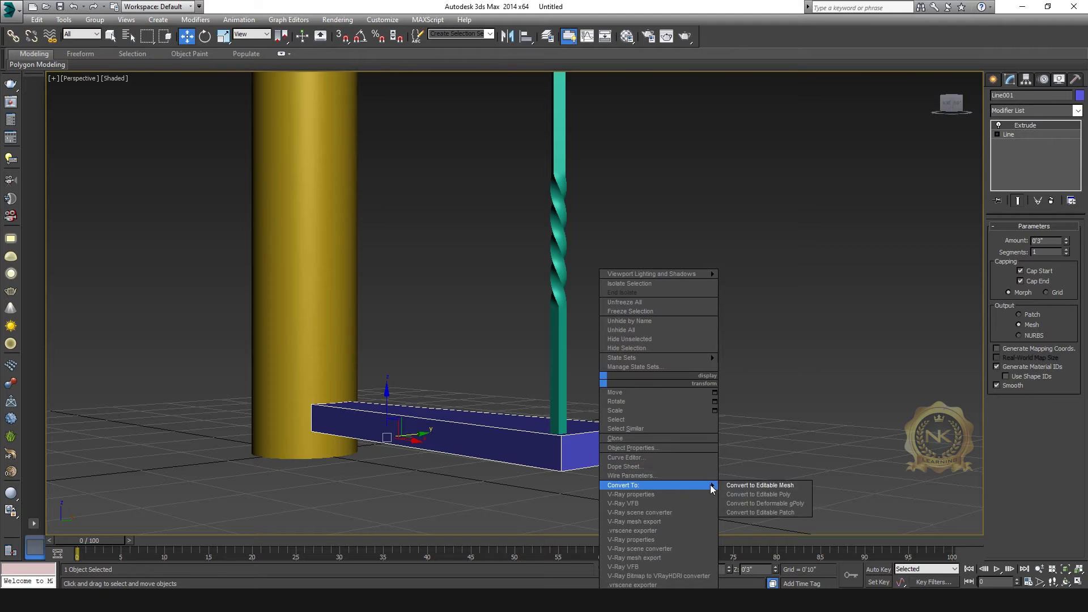
pyautogui.click(736, 485)
pyautogui.click(1011, 423)
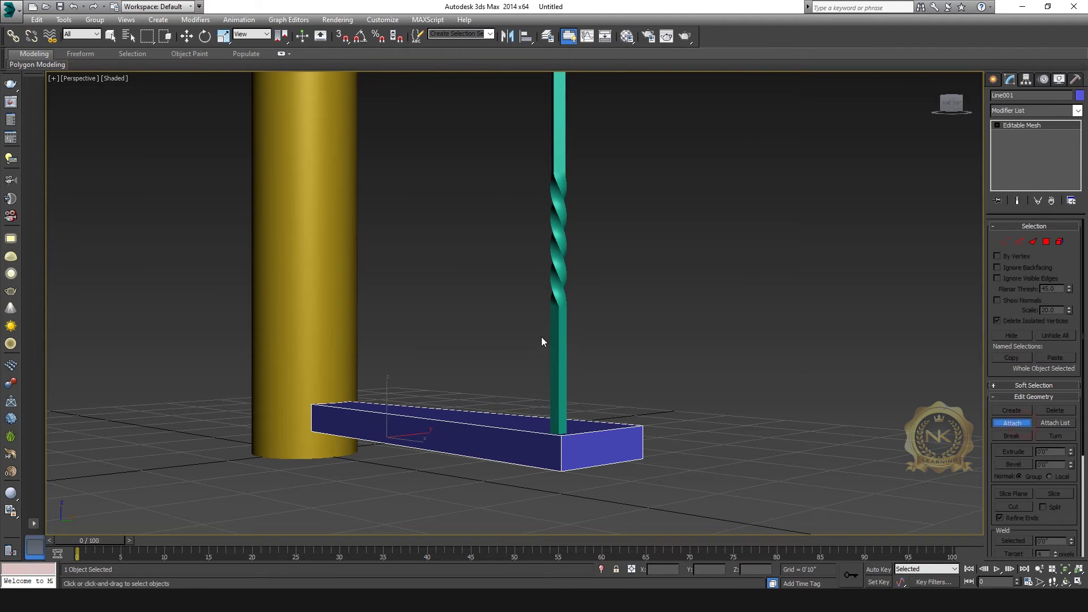
pyautogui.click(559, 310)
pyautogui.click(187, 37)
pyautogui.click(675, 163)
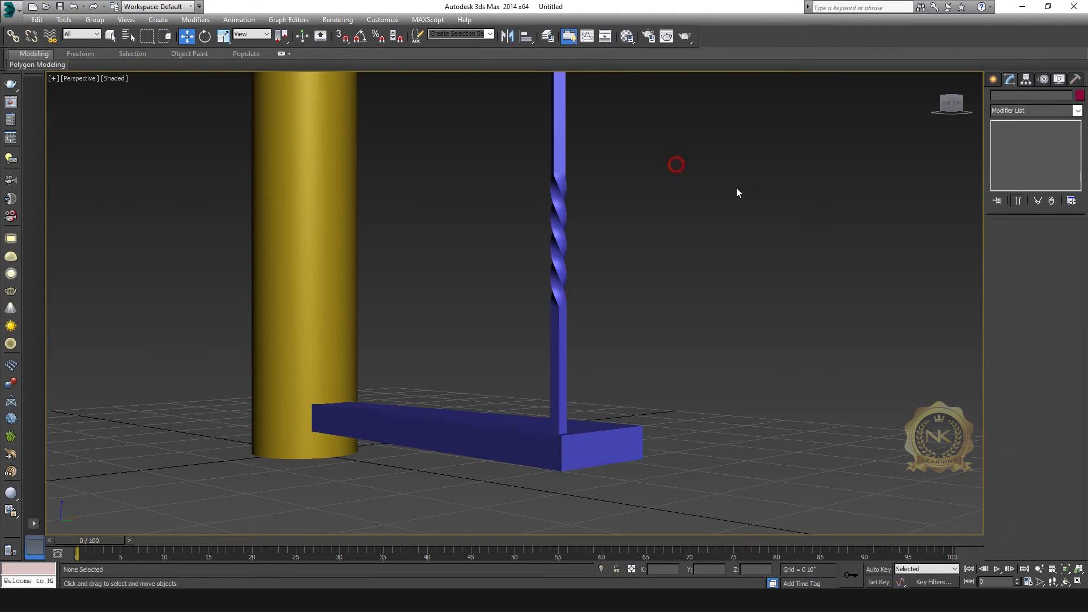
# Examine the full column and the combined tread and post from a raised perspective angle
pyautogui.scroll(-3, 711, 279)
pyautogui.click(656, 351)
pyautogui.hotkey('alt', 'w')
pyautogui.hotkey('alt', 'w')
pyautogui.scroll(-3, 640, 391)
pyautogui.moveTo(662, 253); pyautogui.dragTo(677, 395, button='middle')
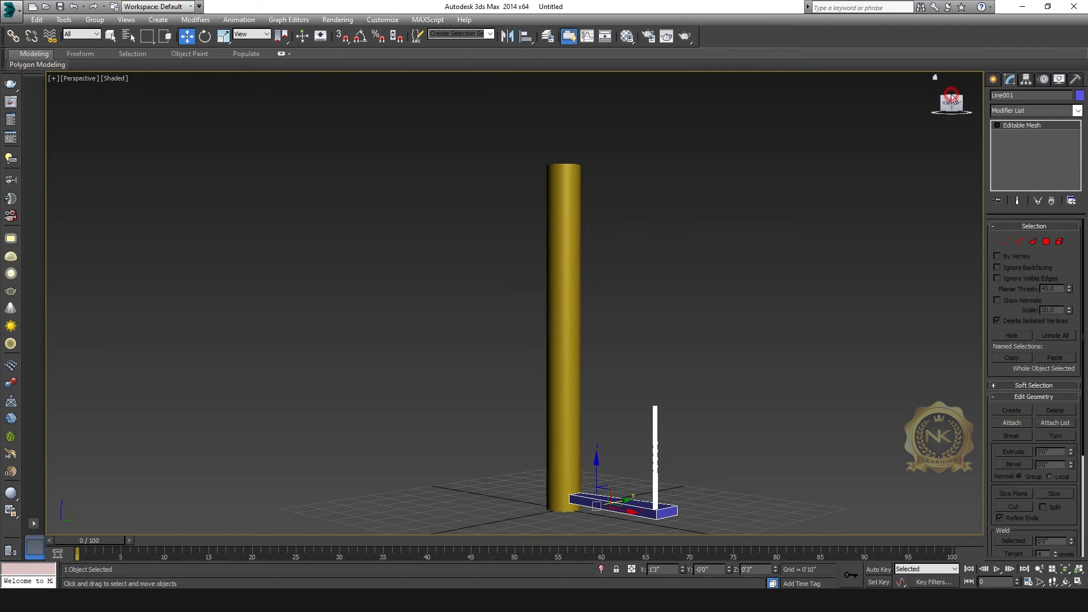
pyautogui.click(948, 93)
pyautogui.moveTo(951, 97); pyautogui.dragTo(951, 120)
pyautogui.moveTo(658, 275); pyautogui.dragTo(560, 199, button='middle')
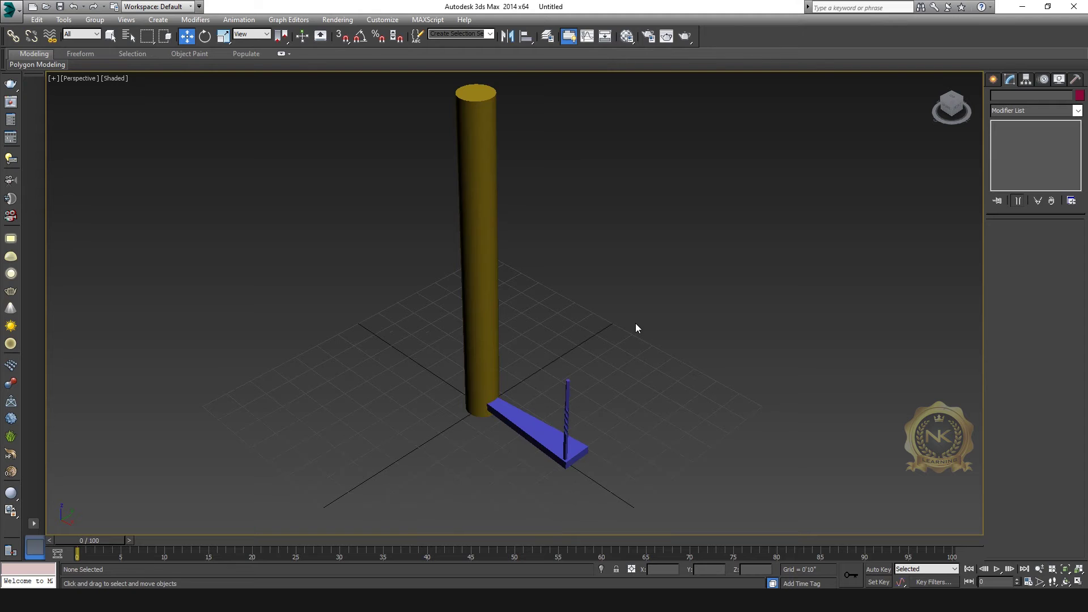
pyautogui.scroll(-2, 635, 323)
# In the top view, move only the pivot of the combined tread and post roughly to the column's center
pyautogui.click(582, 398)
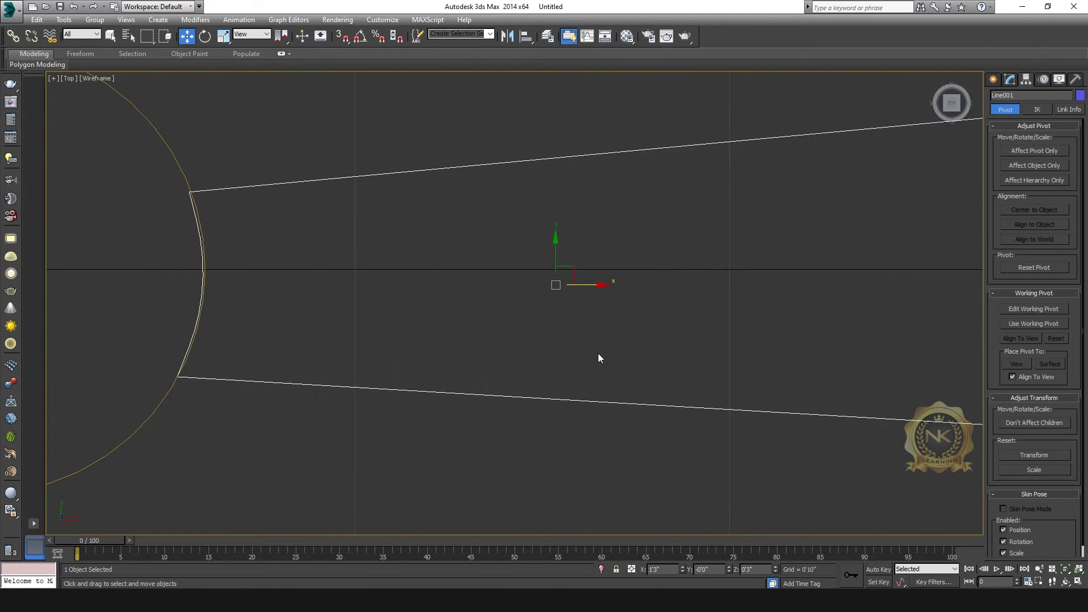
pyautogui.scroll(-5, 595, 358)
pyautogui.click(671, 457)
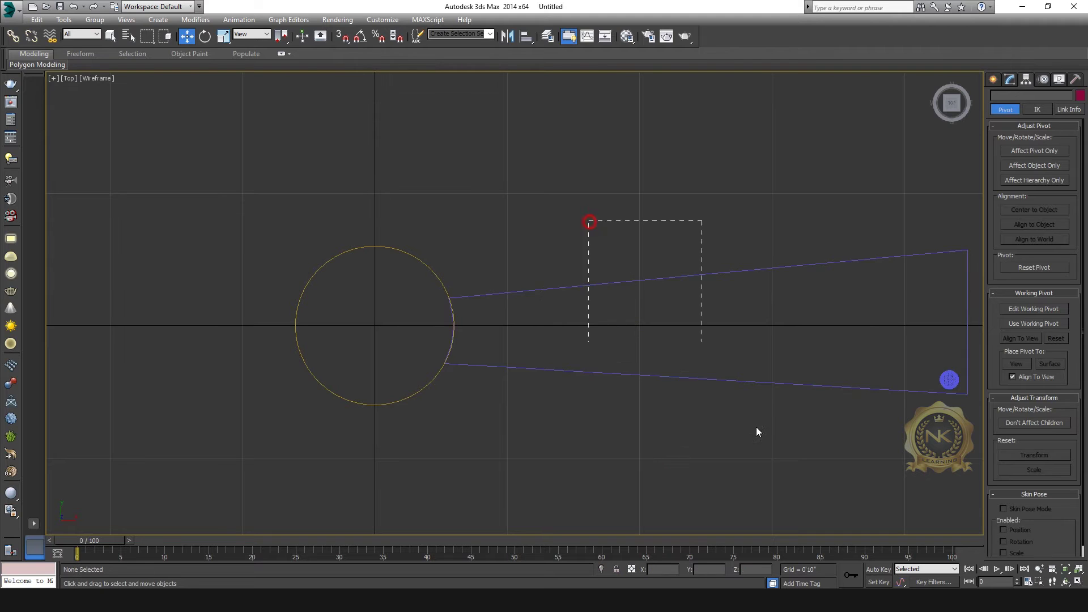
pyautogui.moveTo(743, 412); pyautogui.dragTo(565, 455)
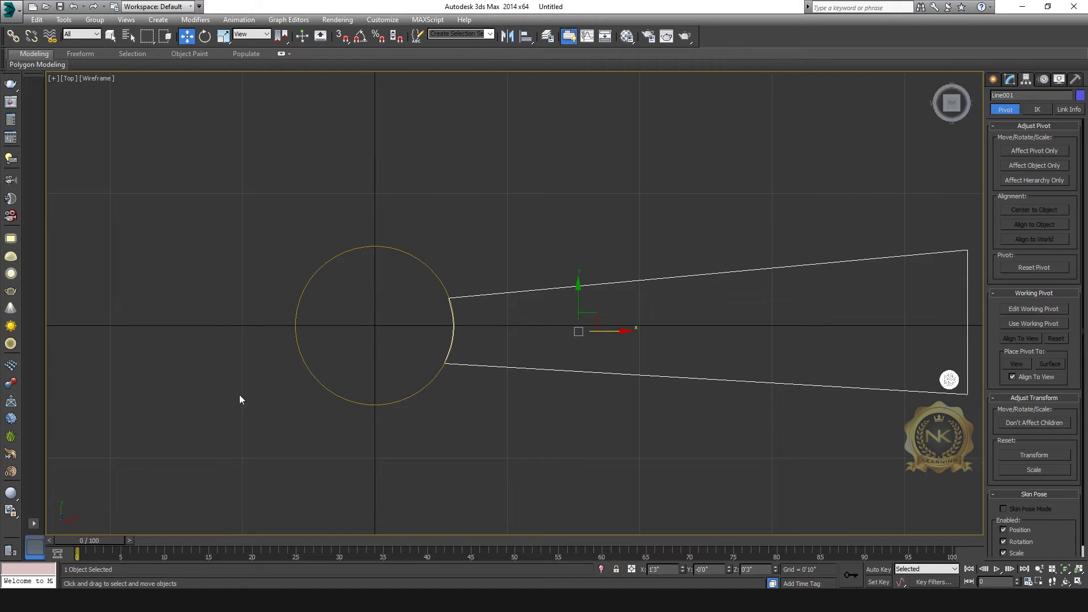
pyautogui.click(1042, 155)
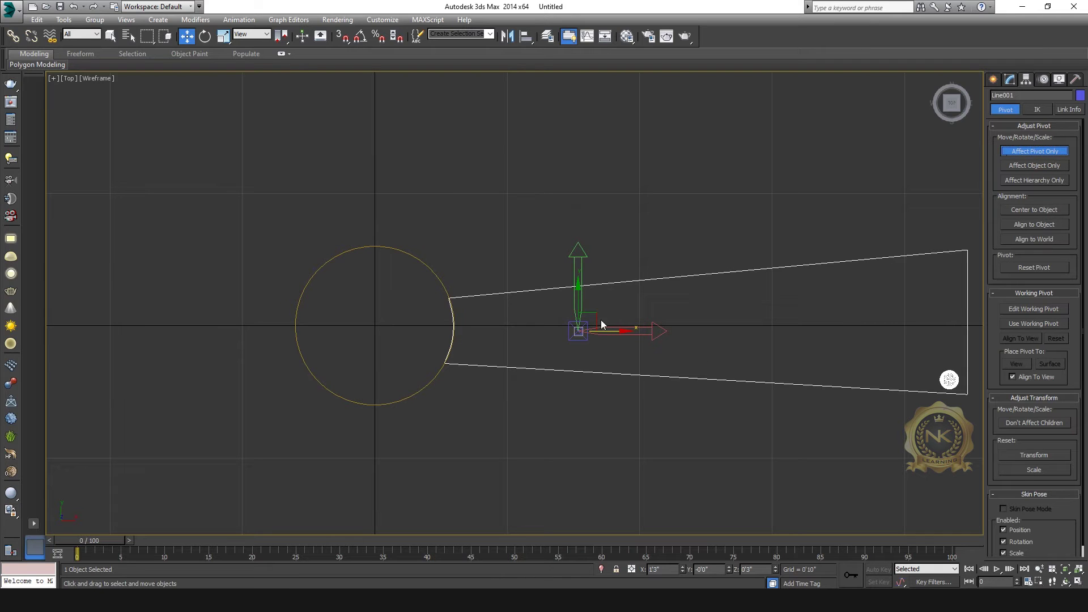
pyautogui.moveTo(596, 319); pyautogui.dragTo(392, 313)
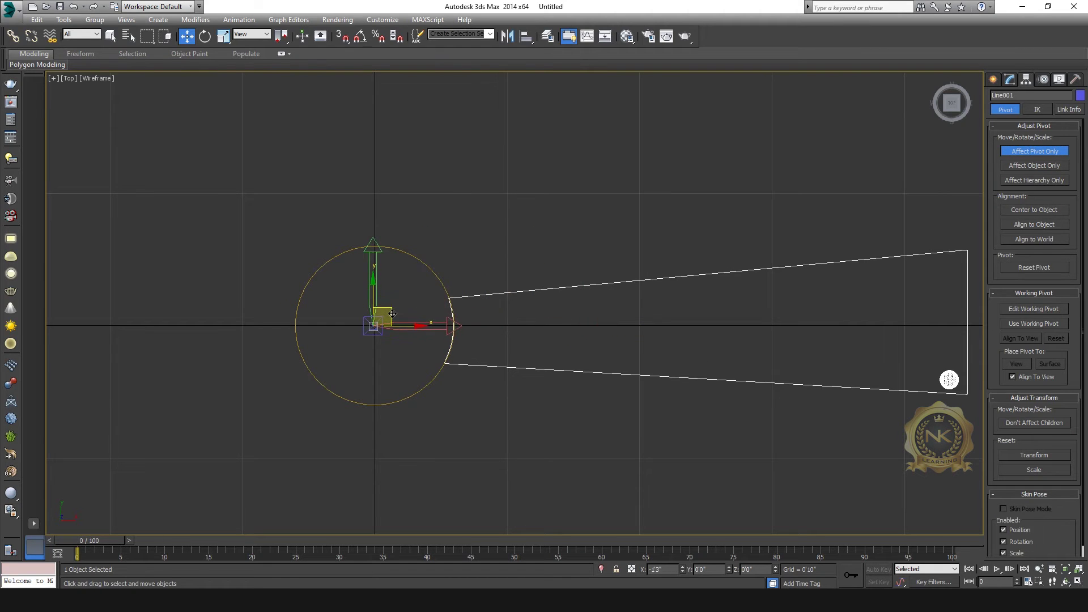
# Fine-tune the tread's pivot onto the intersection of the grid axes at the column's center and end pivot editing
pyautogui.scroll(8, 459, 330)
pyautogui.moveTo(329, 256); pyautogui.dragTo(811, 271, button='middle')
pyautogui.scroll(5, 602, 276)
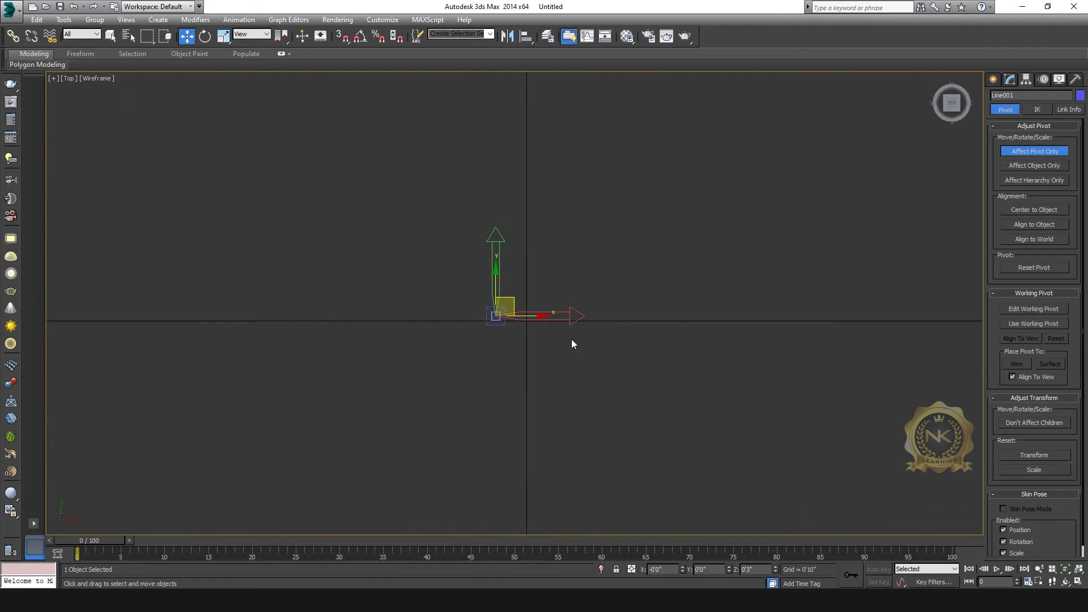
pyautogui.moveTo(552, 315)
pyautogui.mouseDown()
pyautogui.moveTo(577, 317)
pyautogui.moveTo(568, 326)
pyautogui.mouseUp()
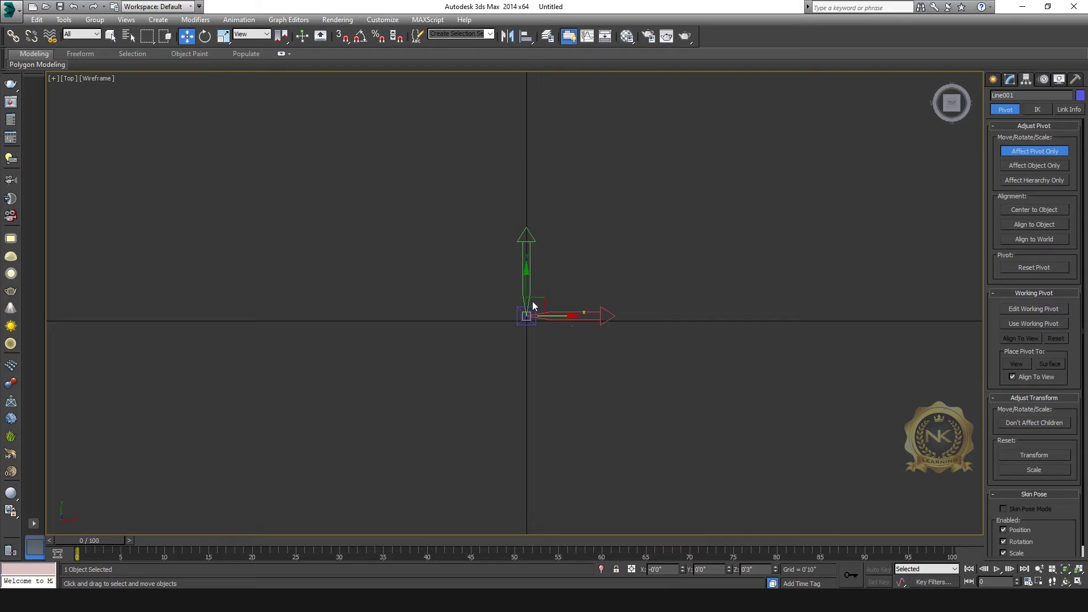
pyautogui.moveTo(527, 278); pyautogui.dragTo(528, 284)
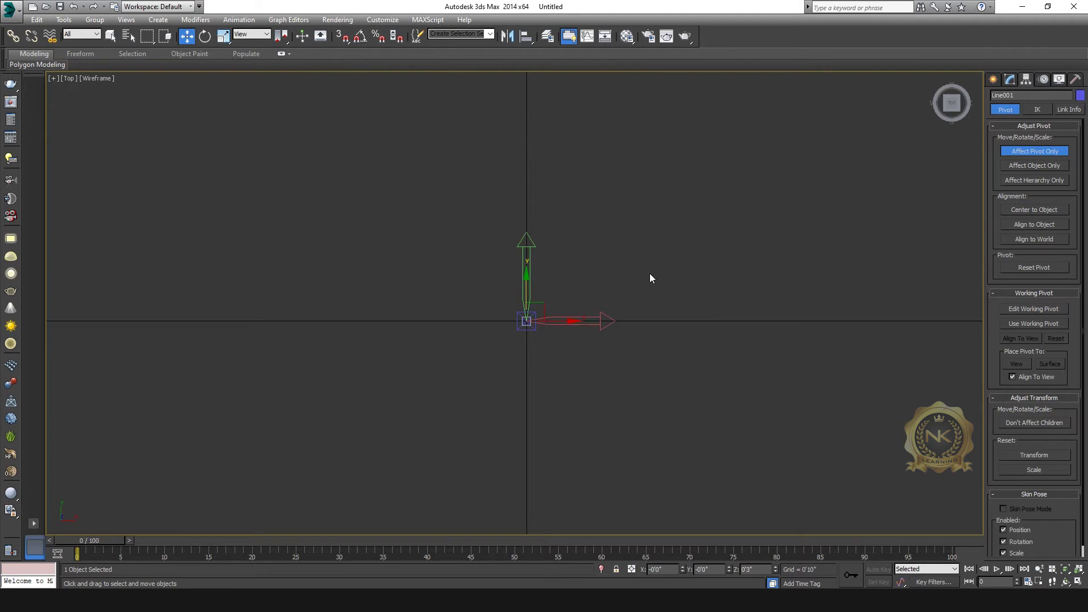
pyautogui.click(1044, 152)
pyautogui.scroll(-6, 759, 256)
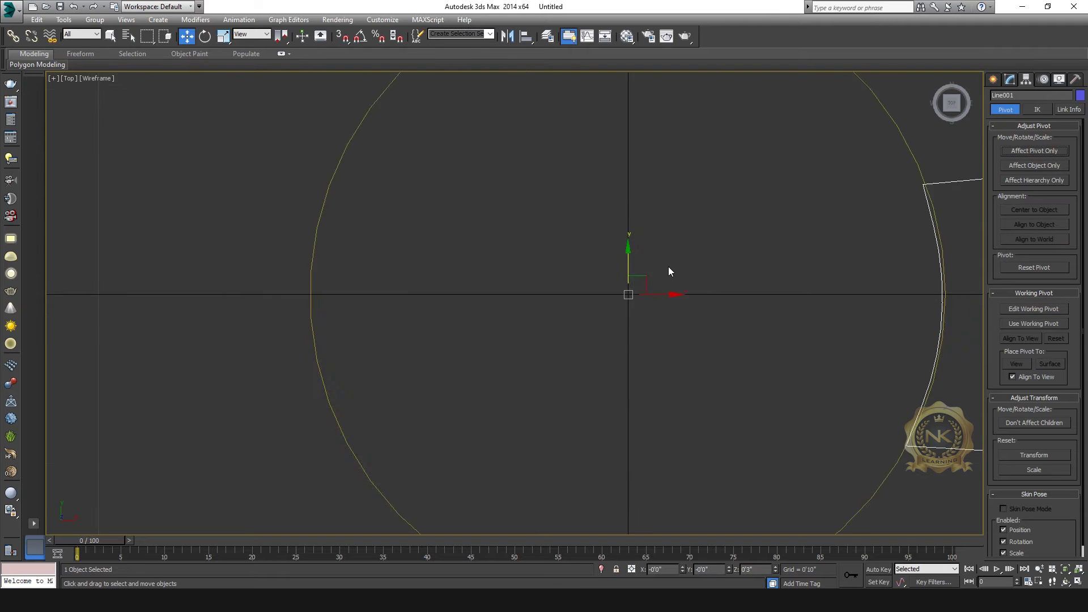
pyautogui.moveTo(818, 301); pyautogui.dragTo(549, 302, button='middle')
pyautogui.scroll(-3, 599, 299)
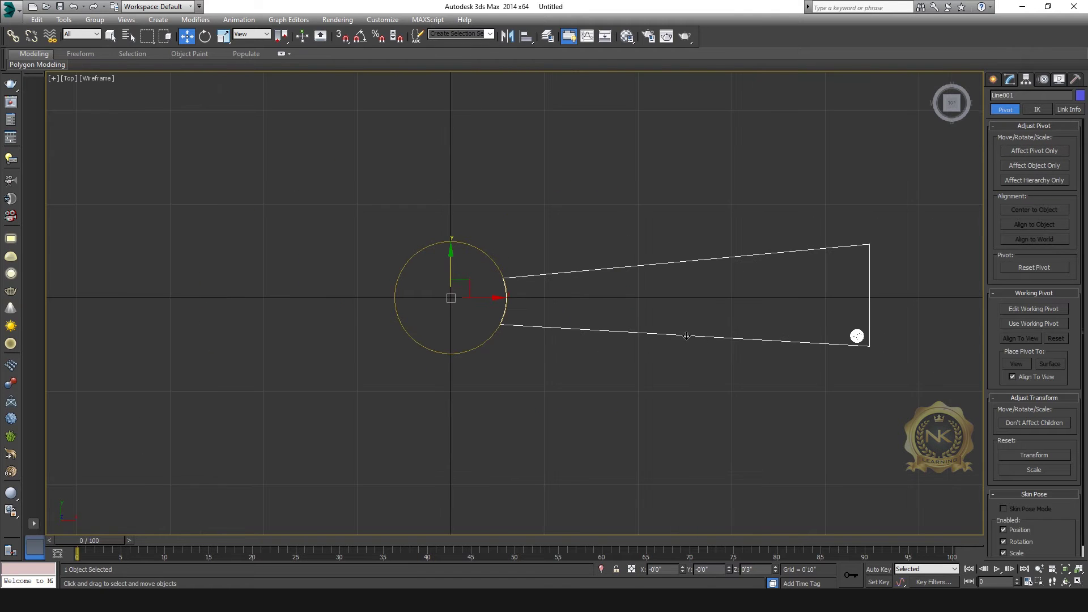
# Select the tread with its post, start an Array from the top view and reset all its parameters
pyautogui.click(650, 399)
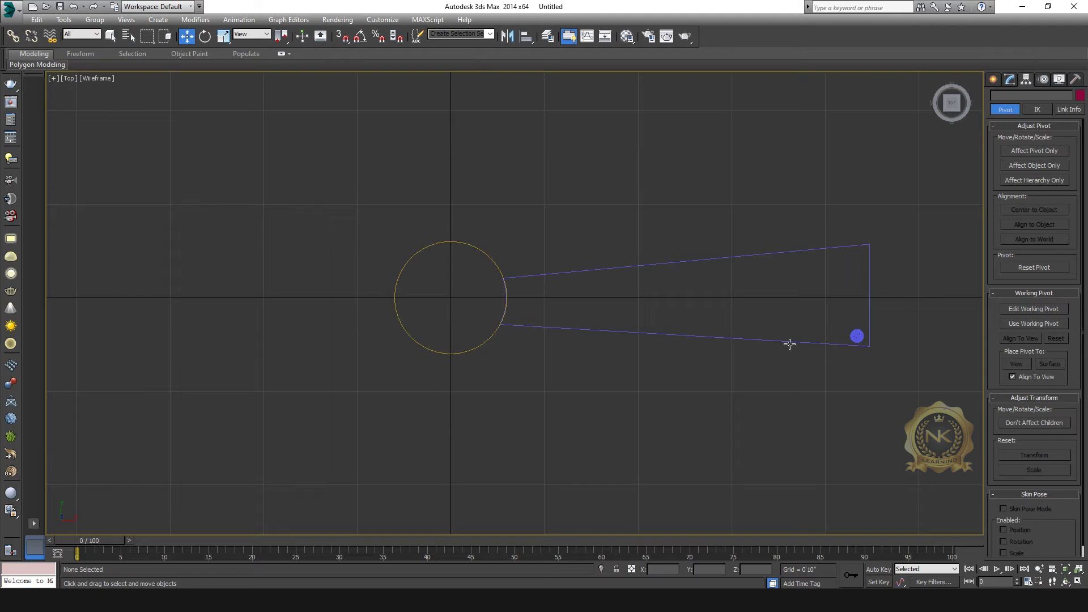
pyautogui.click(758, 336)
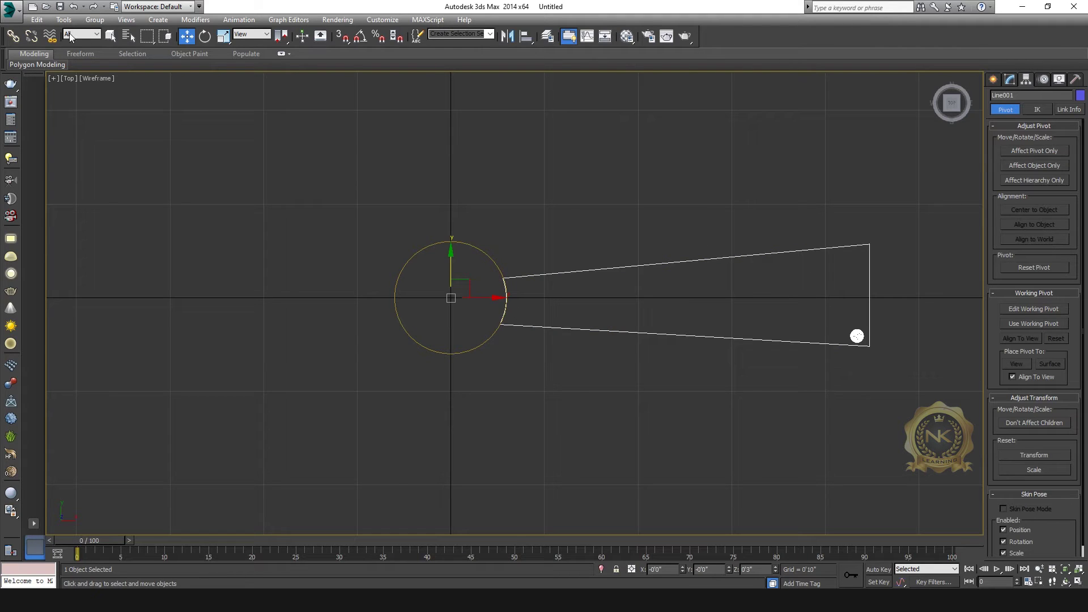
pyautogui.hotkey('alt', 'w')
pyautogui.rightClick(716, 420)
pyautogui.hotkey('alt', 'w')
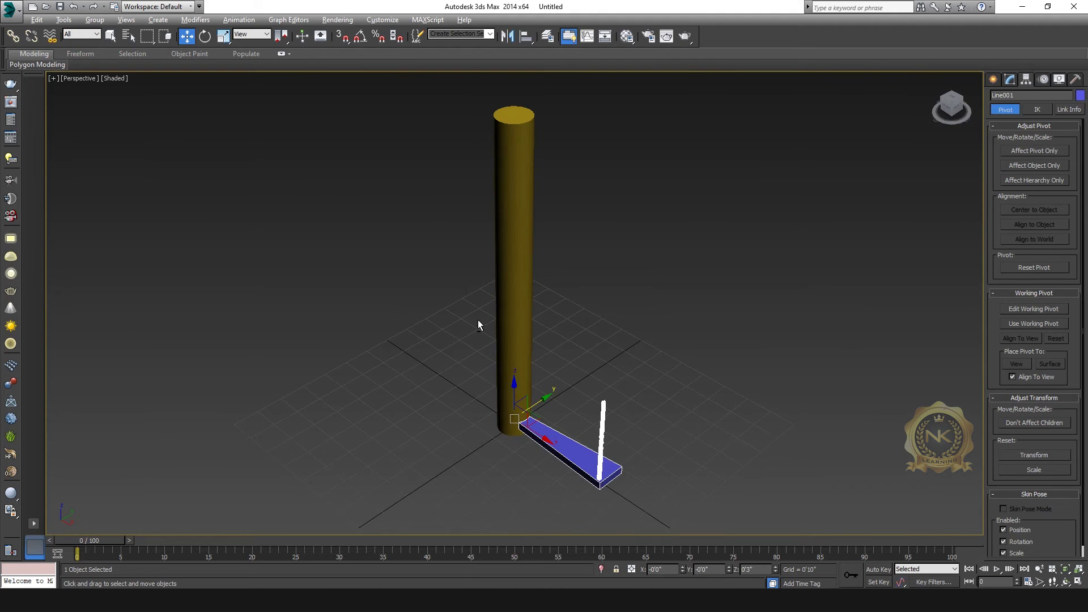
pyautogui.hotkey('alt', 'w')
pyautogui.rightClick(254, 116)
pyautogui.hotkey('alt', 'w')
pyautogui.click(65, 21)
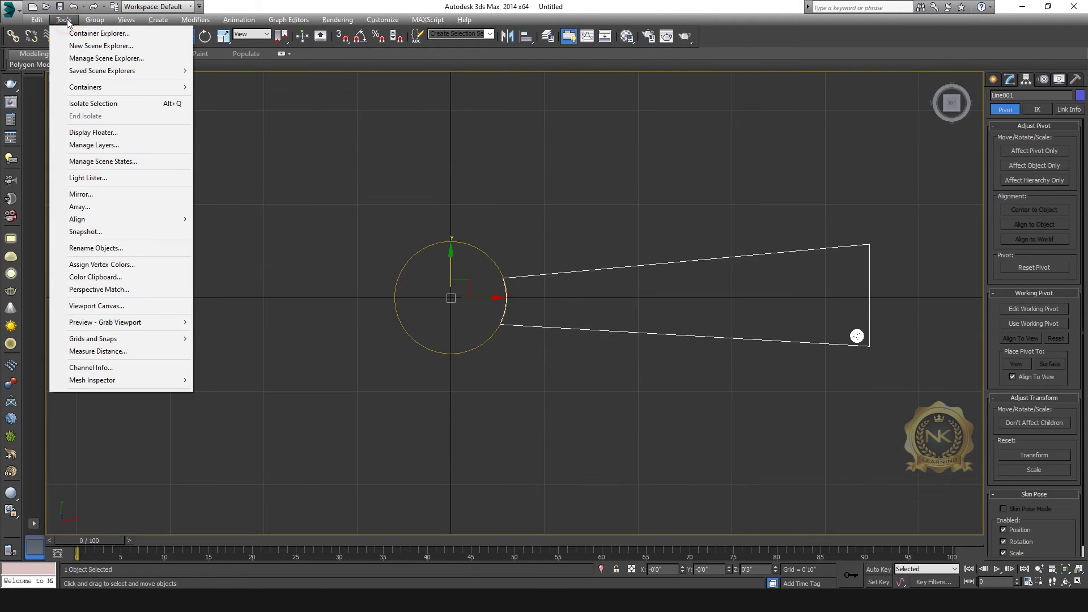
pyautogui.click(91, 208)
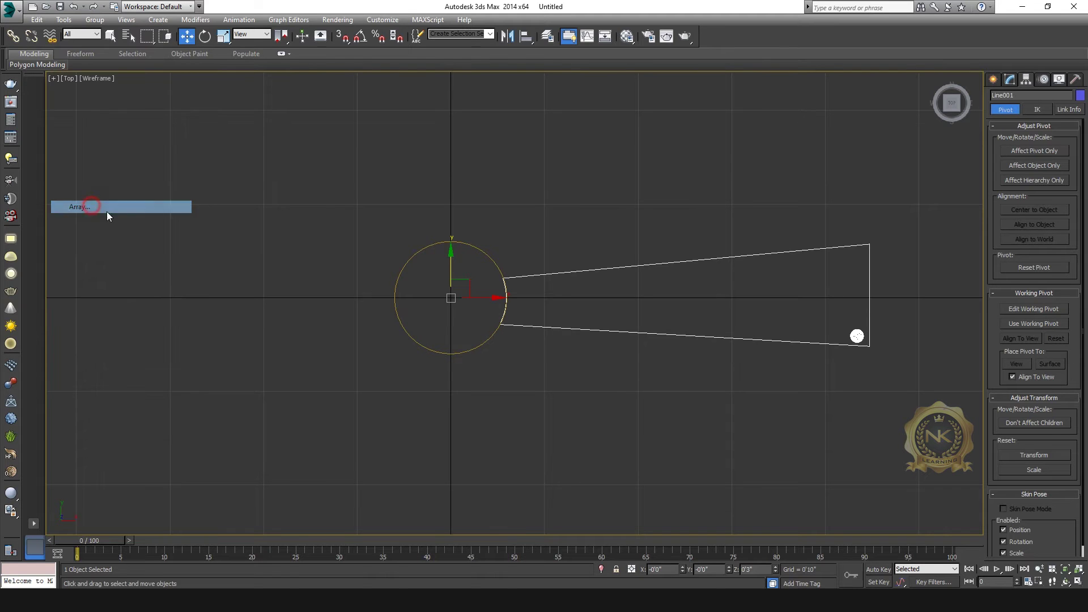
pyautogui.moveTo(411, 203); pyautogui.dragTo(262, 81)
pyautogui.click(432, 262)
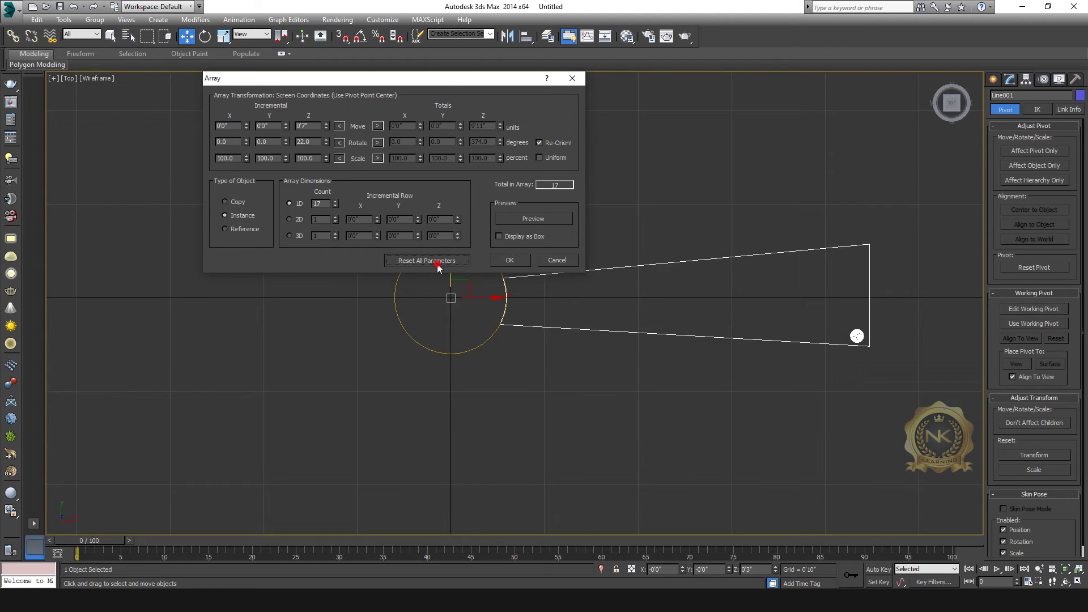
# Turn on the array preview, set the 1D count to 17 and move the Array dialog clear of the tread
pyautogui.click(537, 221)
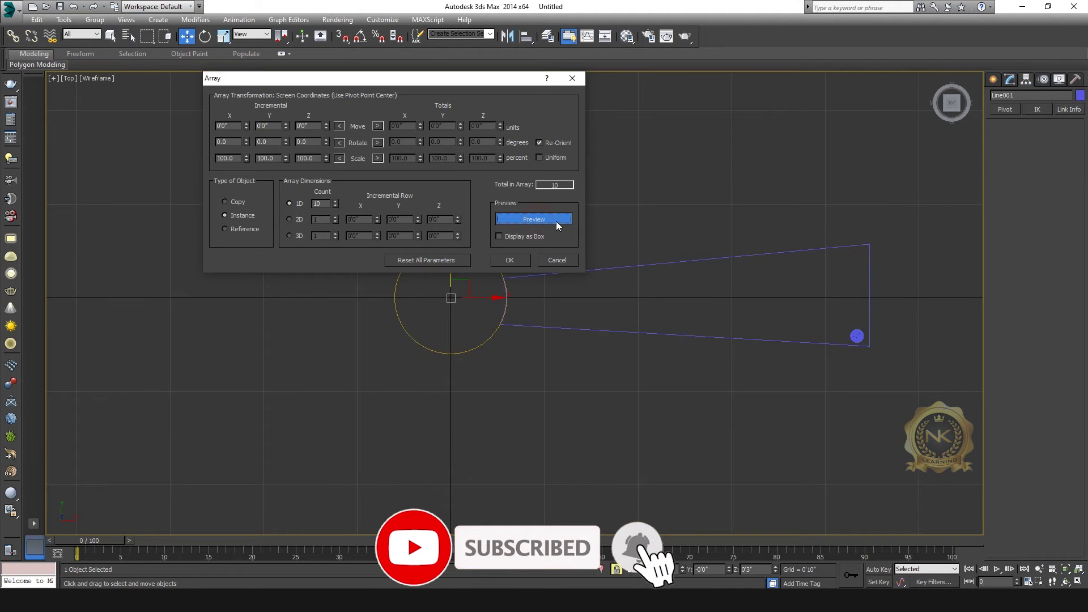
pyautogui.click(324, 204)
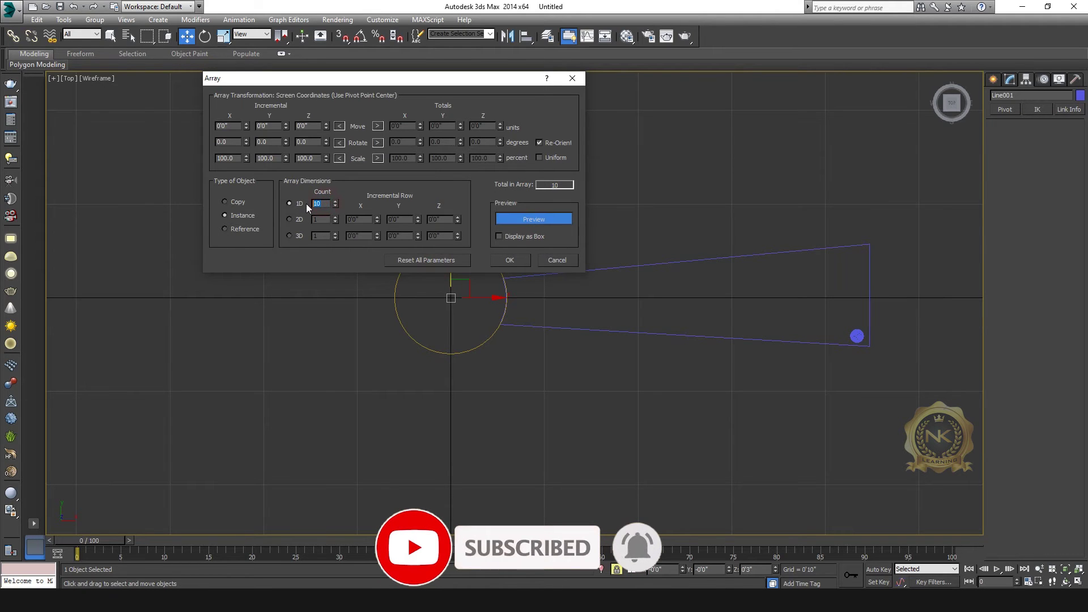
pyautogui.press('BackSpace')
pyautogui.write('7')
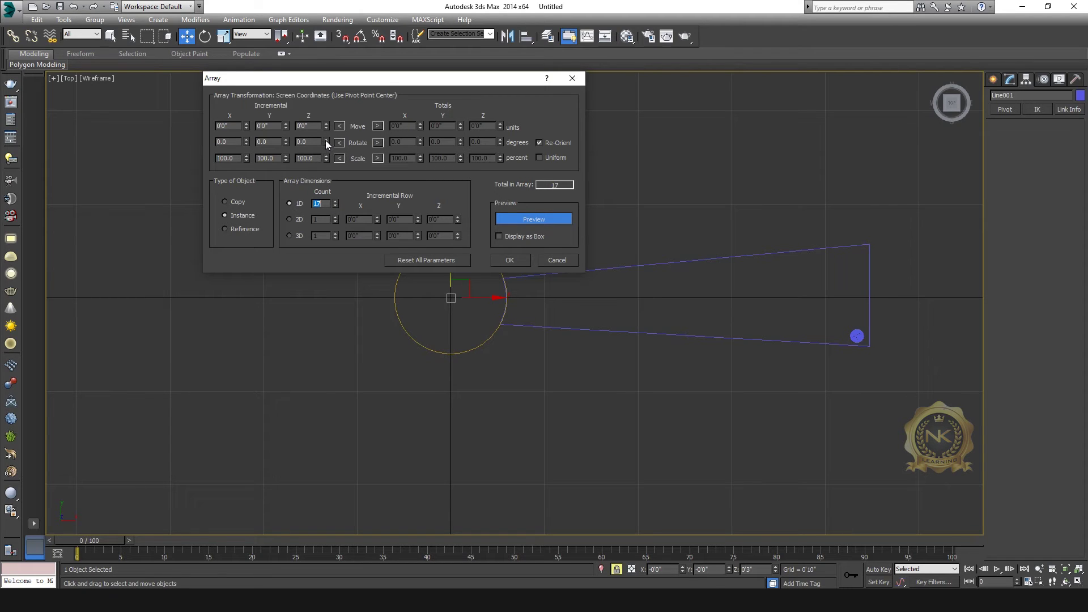
pyautogui.moveTo(384, 81); pyautogui.dragTo(685, 115)
pyautogui.scroll(-2, 259, 211)
pyautogui.moveTo(333, 249); pyautogui.dragTo(158, 229, button='middle')
pyautogui.moveTo(654, 116); pyautogui.dragTo(732, 147)
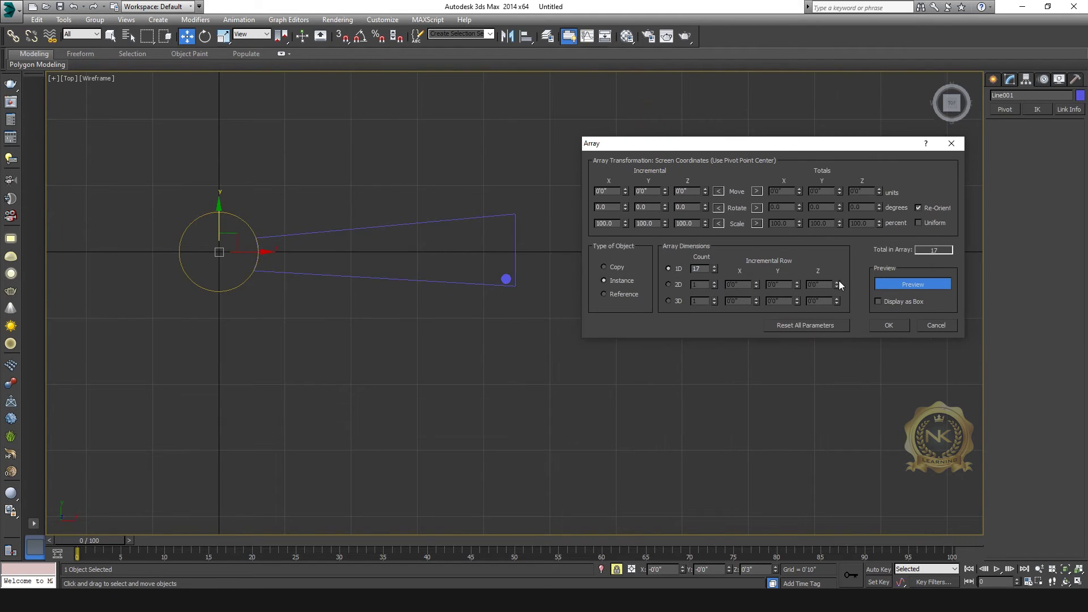
# Set the array's incremental Z rotation to 22 degrees and show the preview in the perspective view
pyautogui.moveTo(706, 205); pyautogui.dragTo(716, 197)
pyautogui.hotkey('alt', 'w')
pyautogui.click(735, 455)
pyautogui.hotkey('alt', 'w')
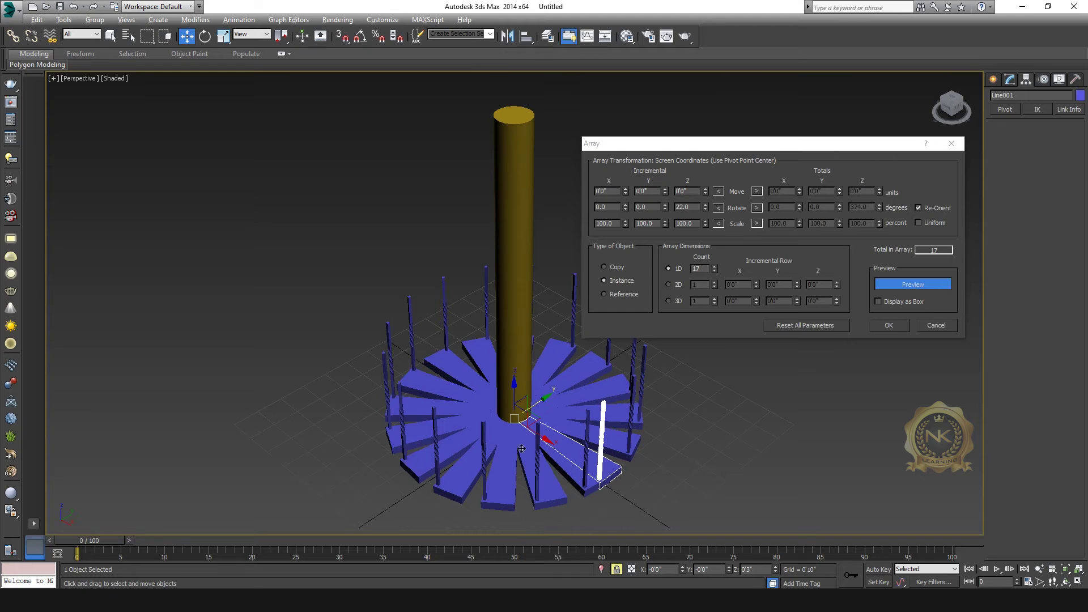
# Set the array's incremental Z move to 0'7" so each tread rises above the previous one
pyautogui.moveTo(728, 393); pyautogui.dragTo(539, 396, button='middle')
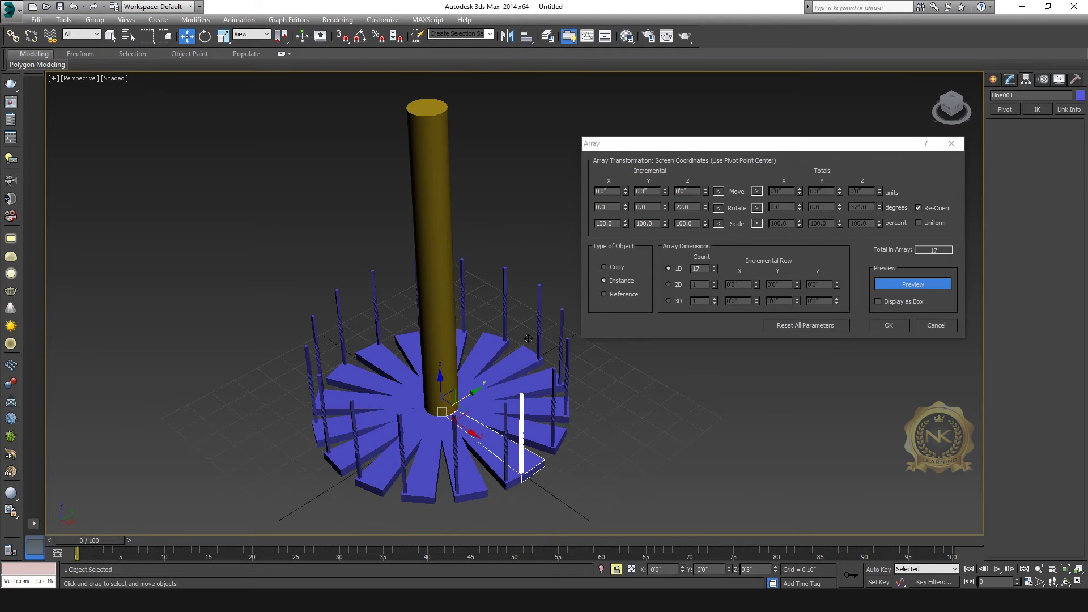
pyautogui.scroll(-4, 567, 411)
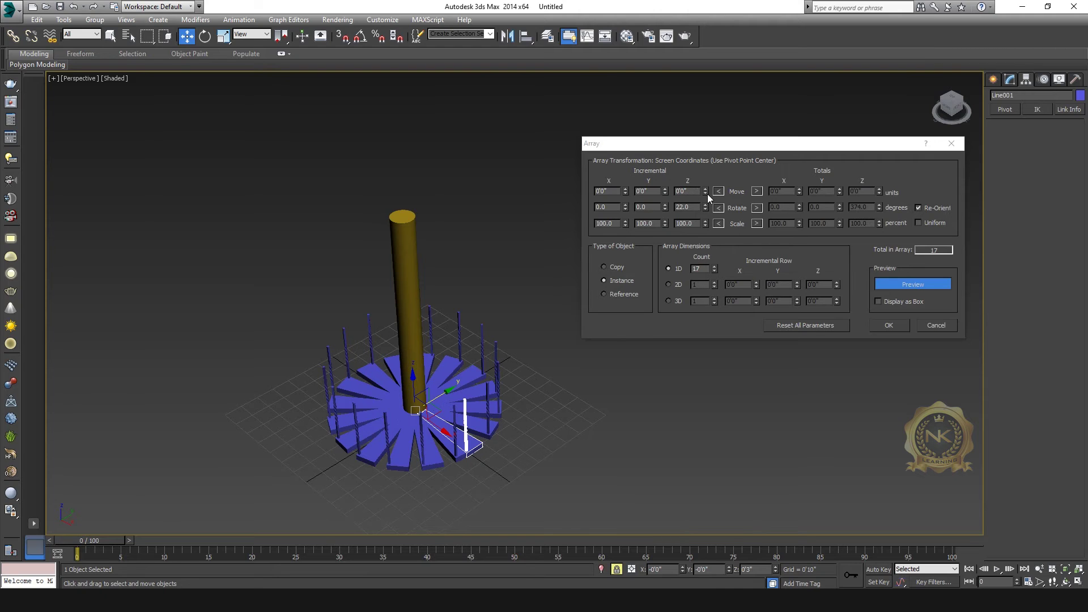
pyautogui.moveTo(705, 190); pyautogui.dragTo(705, 186)
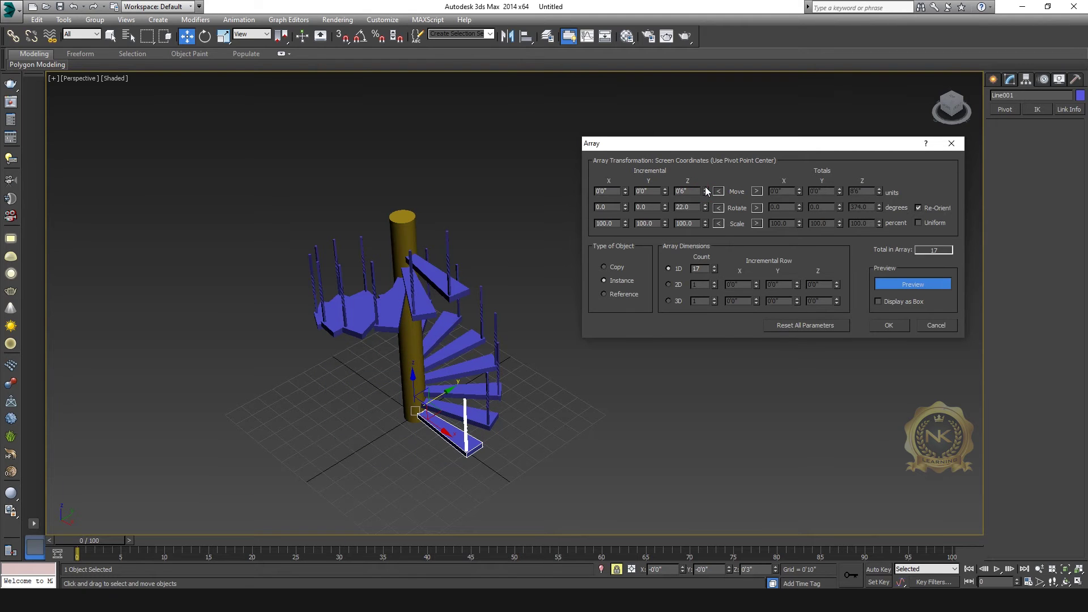
pyautogui.click(705, 187)
# Examine the previewed array's tread spacing, rise and fit around the column from the side and from above
pyautogui.click(952, 109)
pyautogui.scroll(5, 442, 211)
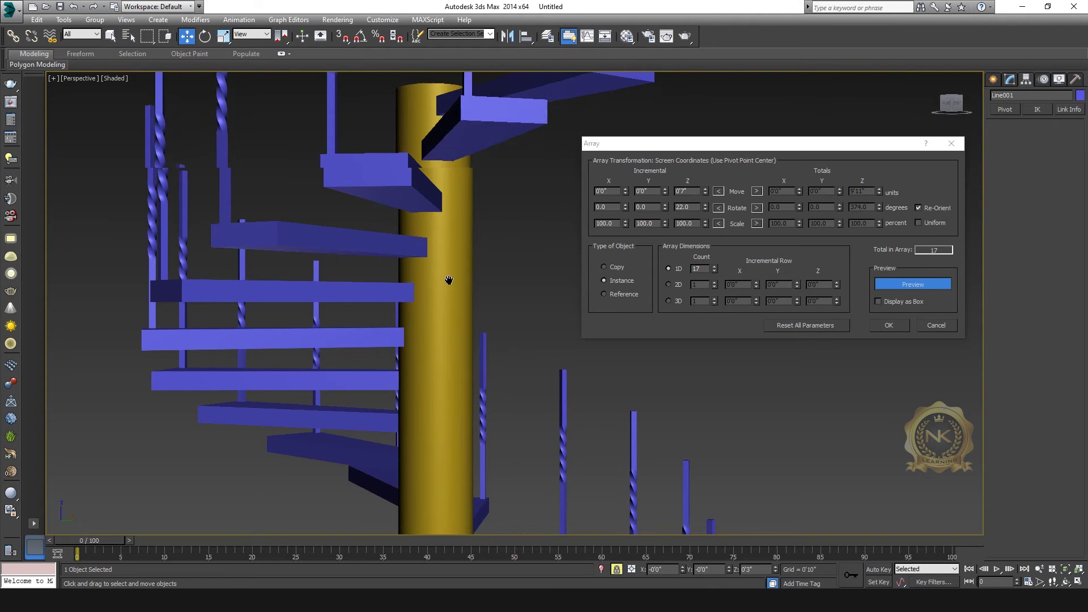
pyautogui.scroll(-5, 465, 299)
pyautogui.scroll(5, 395, 423)
pyautogui.keyDown('alt'); pyautogui.moveTo(477, 406); pyautogui.dragTo(495, 283, button='middle'); pyautogui.keyUp('alt')
pyautogui.click(952, 96)
pyautogui.scroll(-3, 481, 249)
pyautogui.moveTo(481, 249); pyautogui.dragTo(505, 383, button='middle')
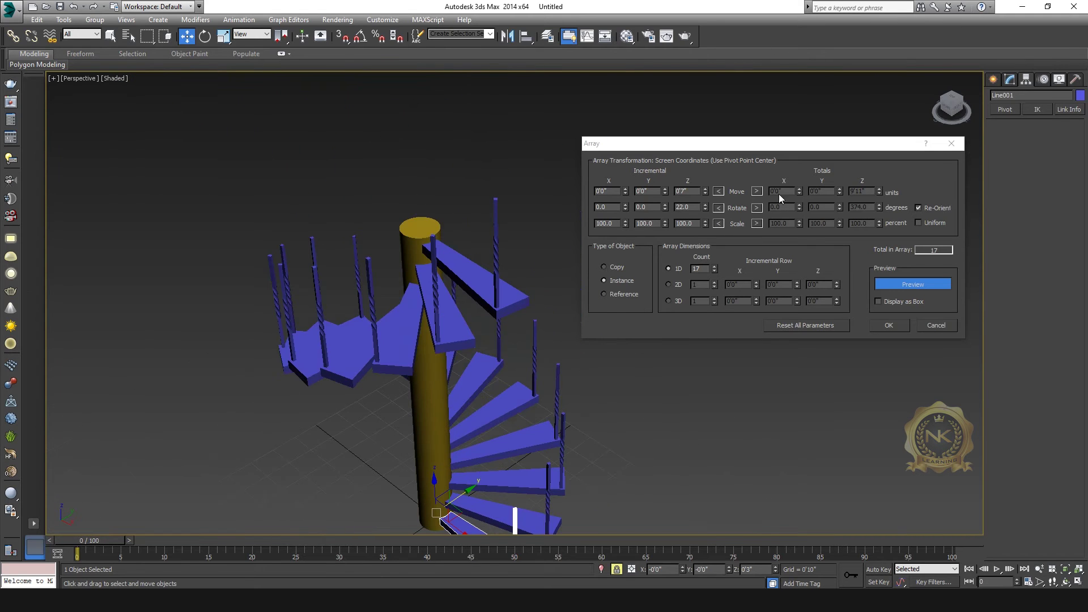
pyautogui.click(951, 101)
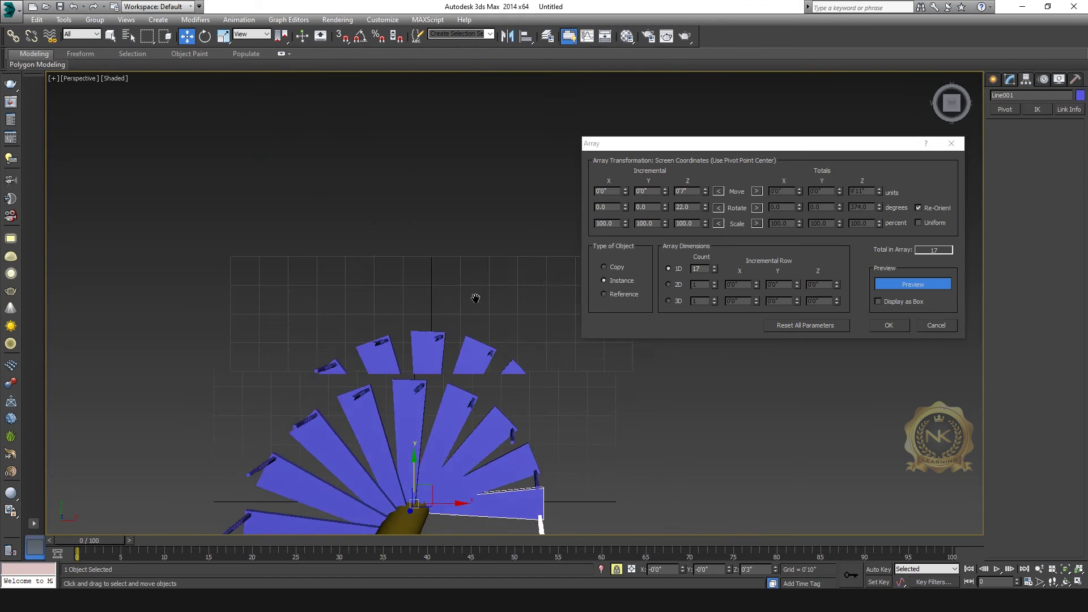
pyautogui.moveTo(475, 298); pyautogui.dragTo(515, 307, button='middle')
pyautogui.moveTo(527, 396); pyautogui.dragTo(502, 261, button='middle')
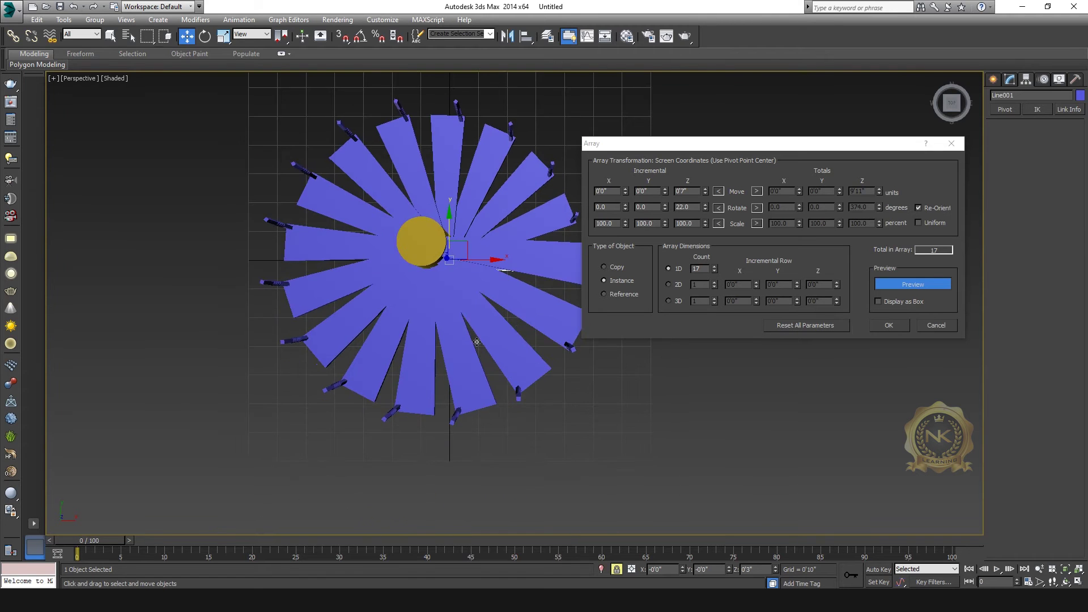
# Compare the array preview in the top and perspective views and accept the array
pyautogui.hotkey('alt', 'w')
pyautogui.middleClick(353, 317)
pyautogui.hotkey('alt', 'w')
pyautogui.scroll(-5, 353, 317)
pyautogui.hotkey('alt', 'w')
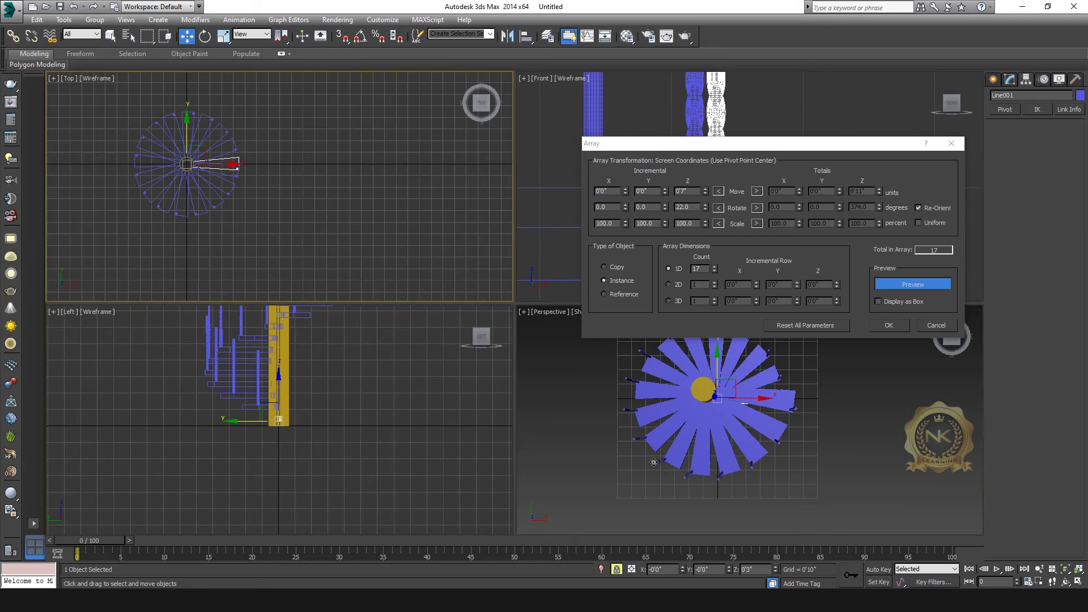
pyautogui.hotkey('alt', 'w')
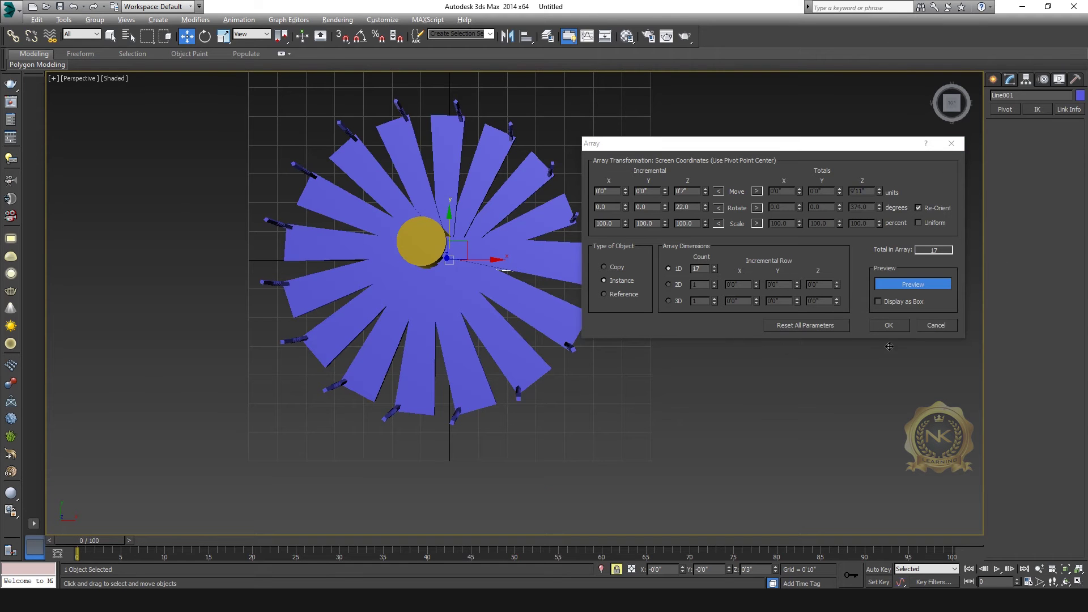
pyautogui.hotkey('alt', 'w')
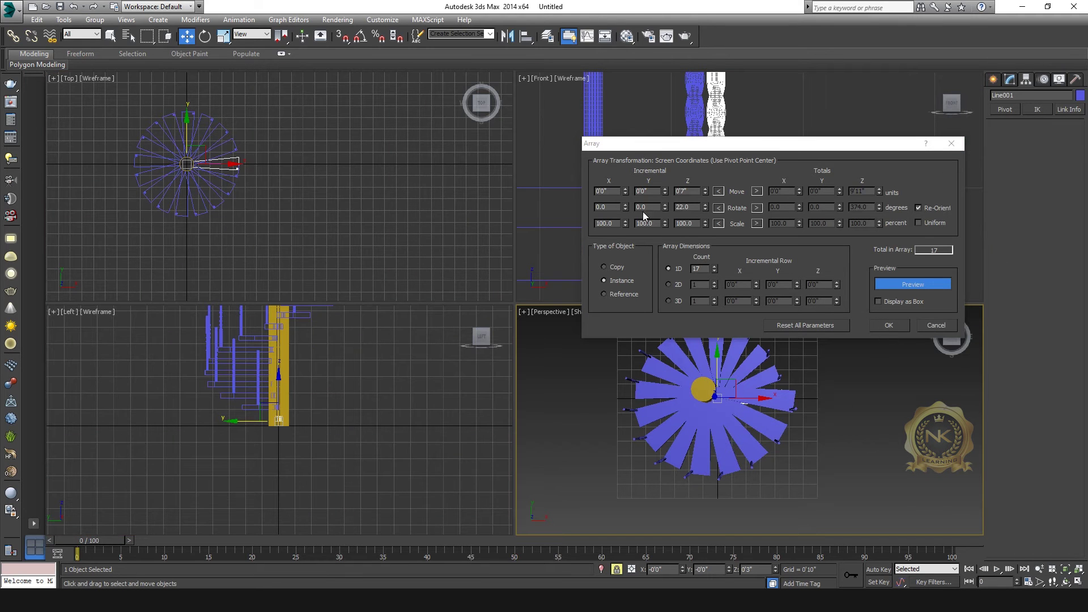
pyautogui.click(889, 326)
pyautogui.hotkey('alt', 'w')
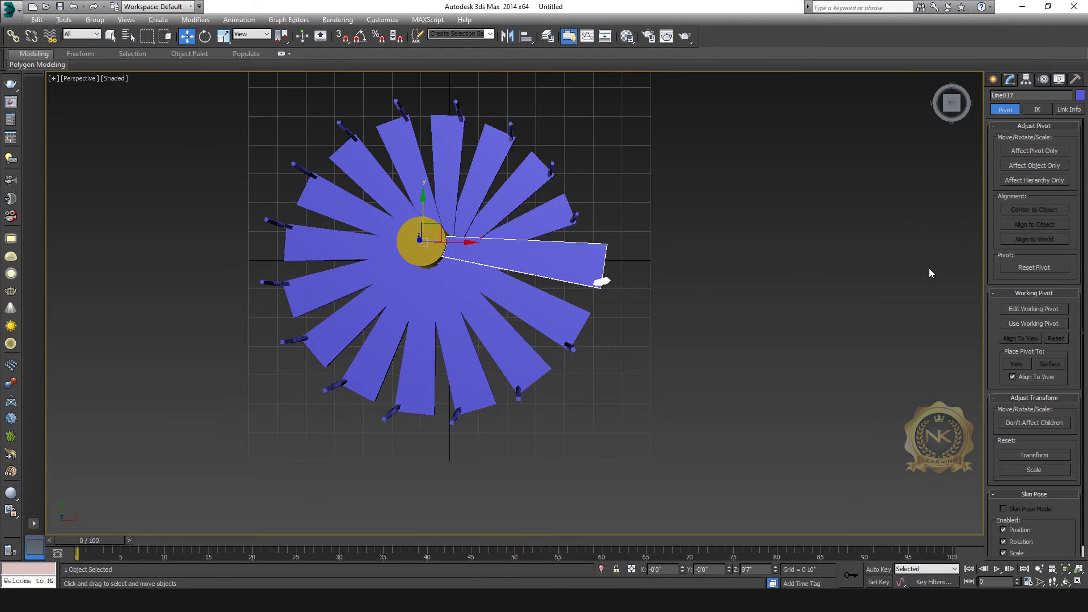
# Clear the selection and examine the arrayed treads and posts in the perspective view, from the side and from an elevated corner
pyautogui.click(958, 111)
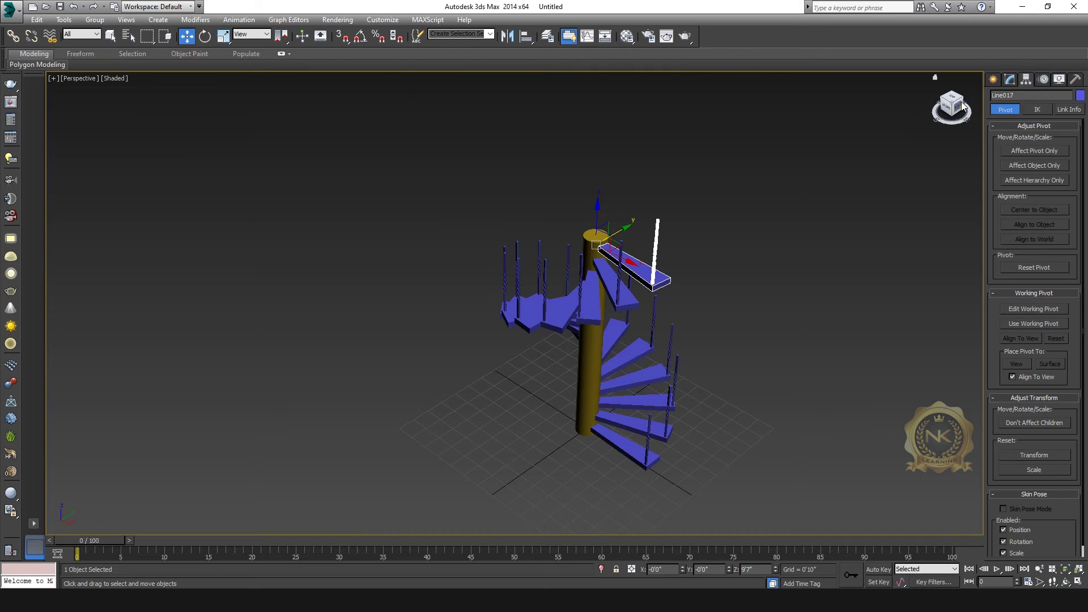
pyautogui.click(964, 103)
pyautogui.scroll(5, 746, 309)
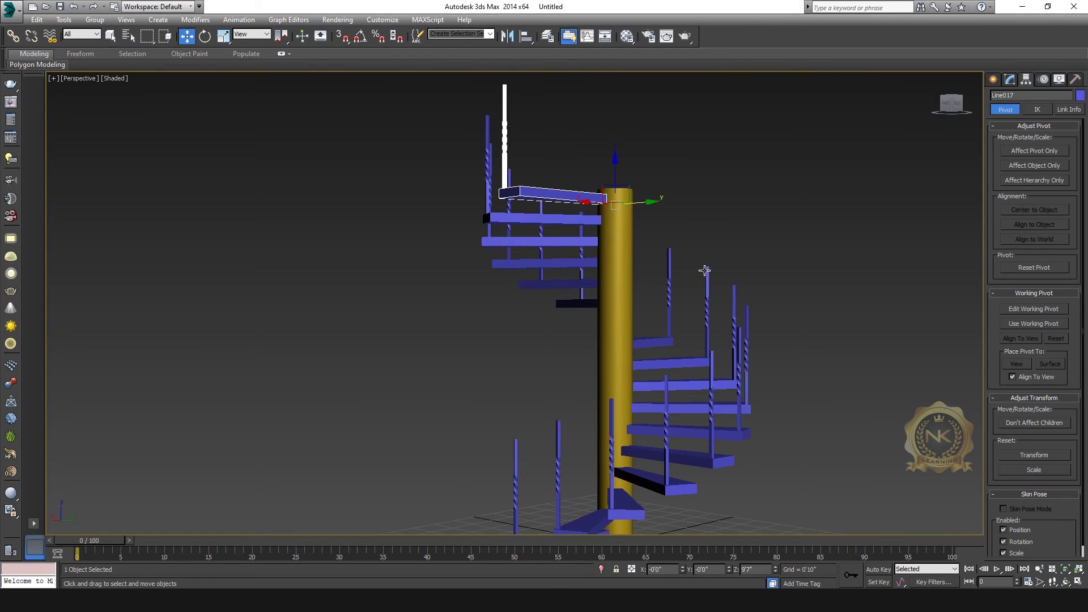
pyautogui.scroll(-3, 640, 260)
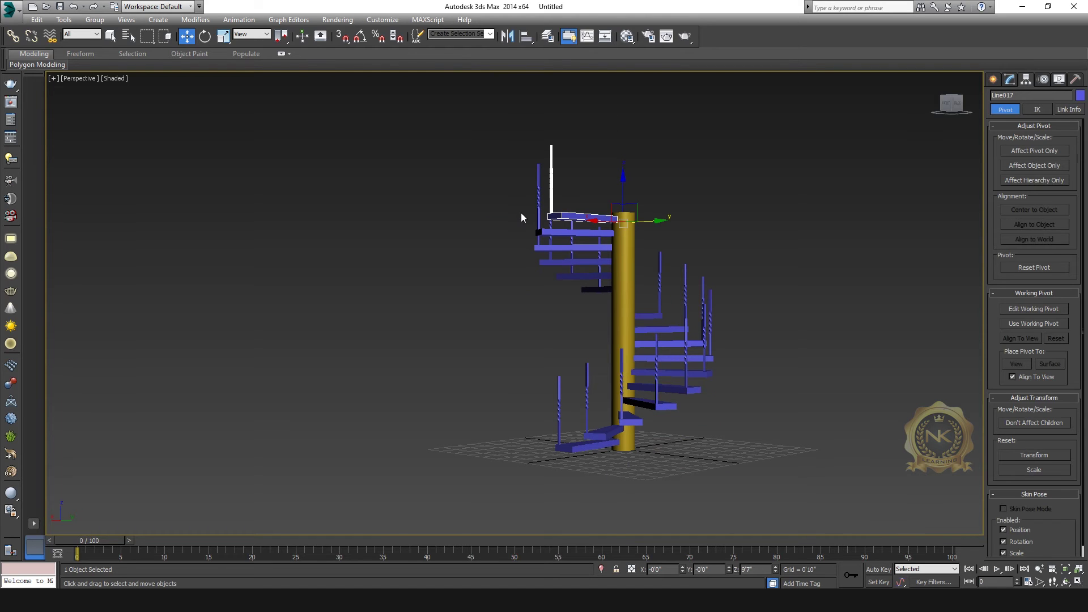
pyautogui.scroll(4, 626, 303)
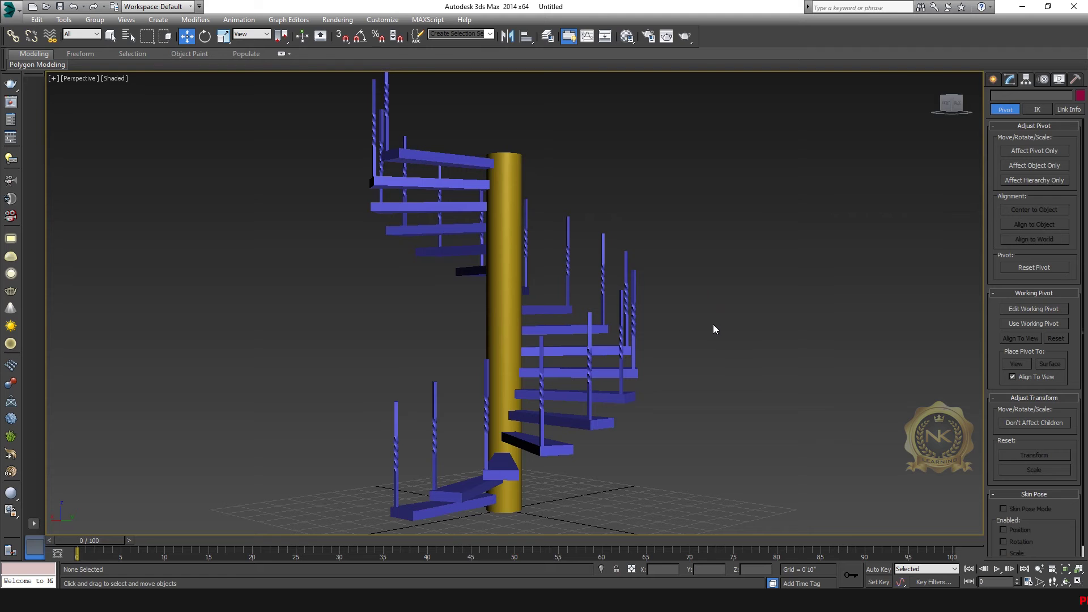
pyautogui.click(942, 105)
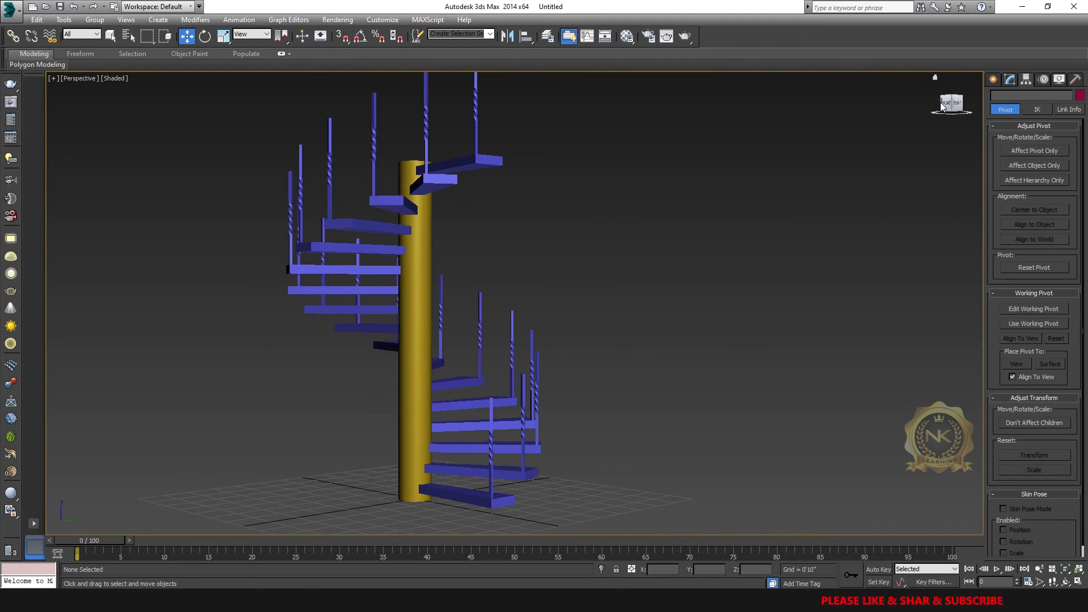
pyautogui.click(953, 100)
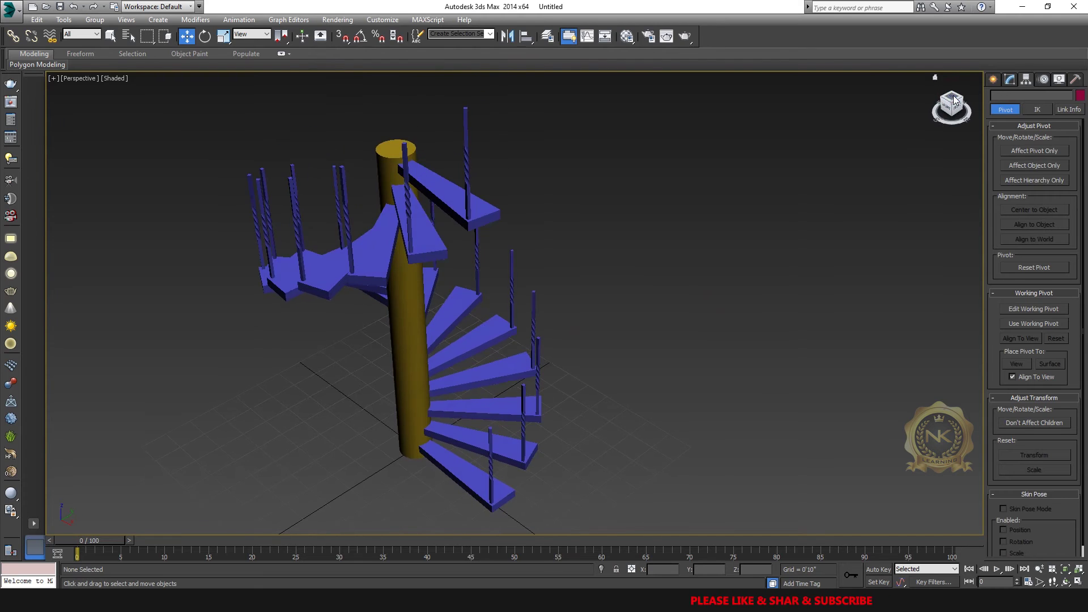
pyautogui.scroll(-3, 645, 289)
pyautogui.moveTo(488, 329); pyautogui.dragTo(612, 335, button='middle')
pyautogui.scroll(3, 611, 336)
pyautogui.moveTo(758, 286); pyautogui.dragTo(722, 310, button='middle')
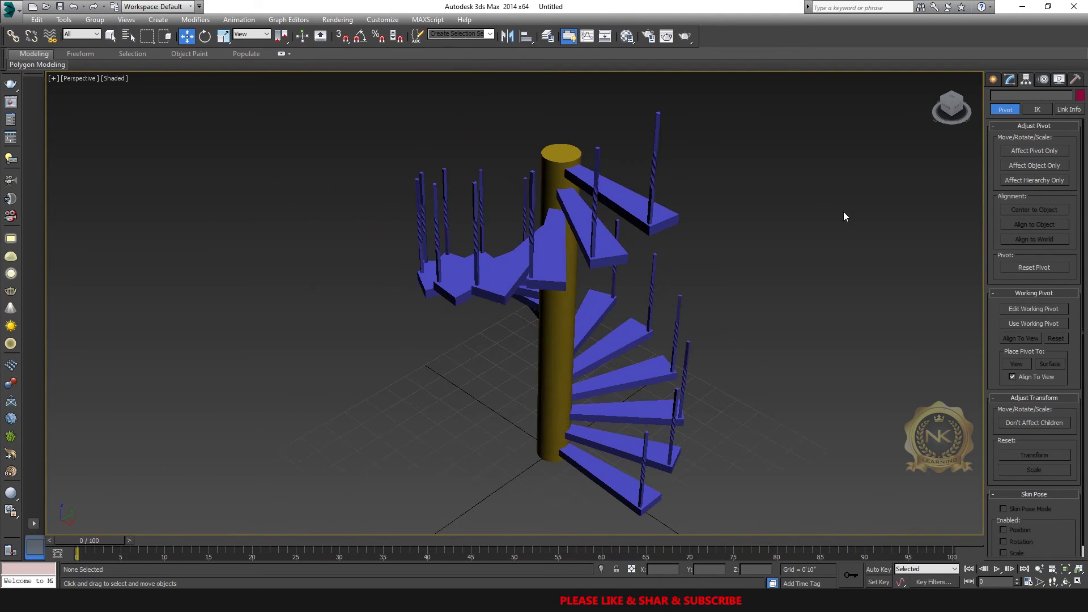
# Examine the whole staircase from its other sides, in the top view and up close in perspective
pyautogui.click(962, 99)
pyautogui.moveTo(760, 252); pyautogui.dragTo(711, 251, button='middle')
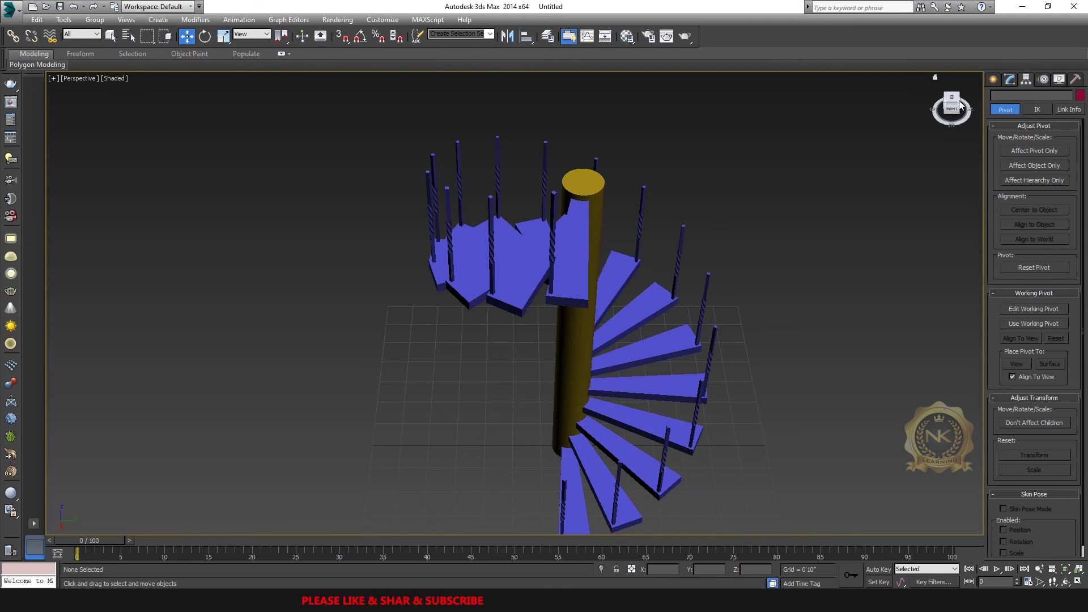
pyautogui.click(959, 99)
pyautogui.scroll(-2, 649, 296)
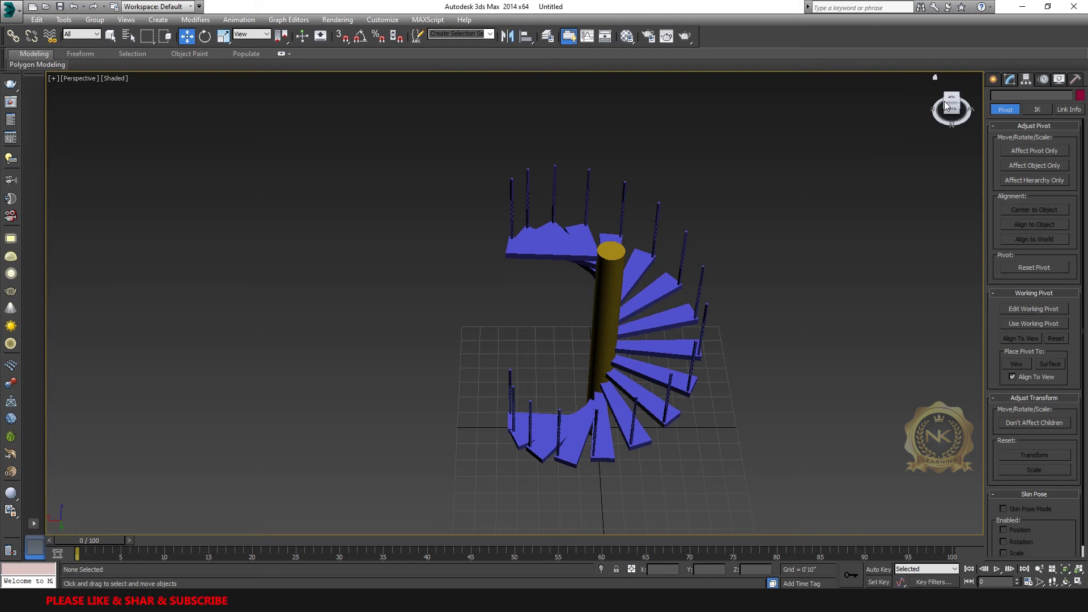
pyautogui.click(945, 105)
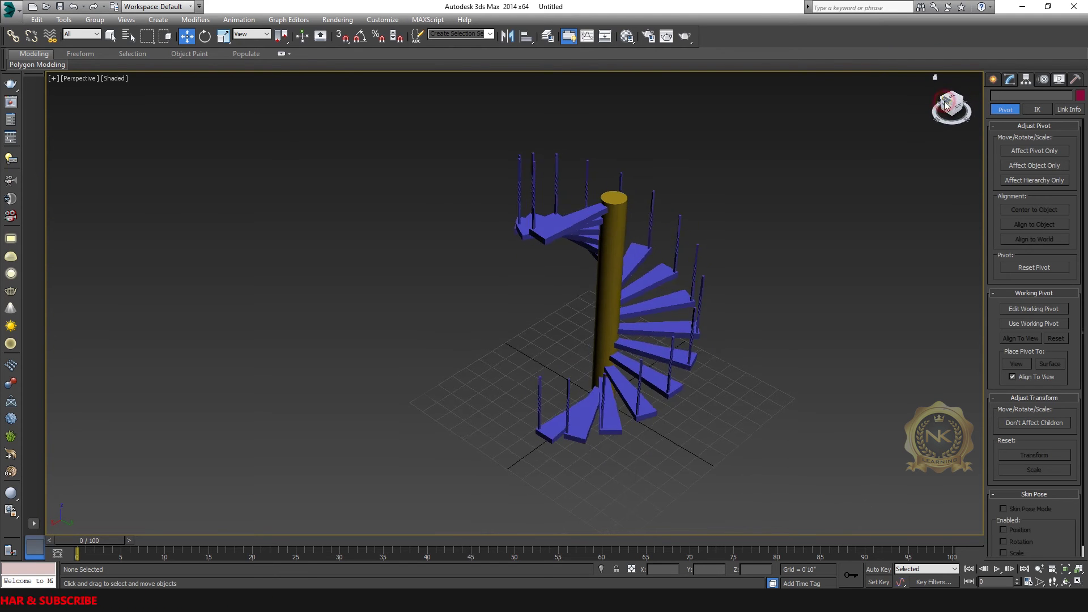
pyautogui.click(946, 104)
pyautogui.click(953, 107)
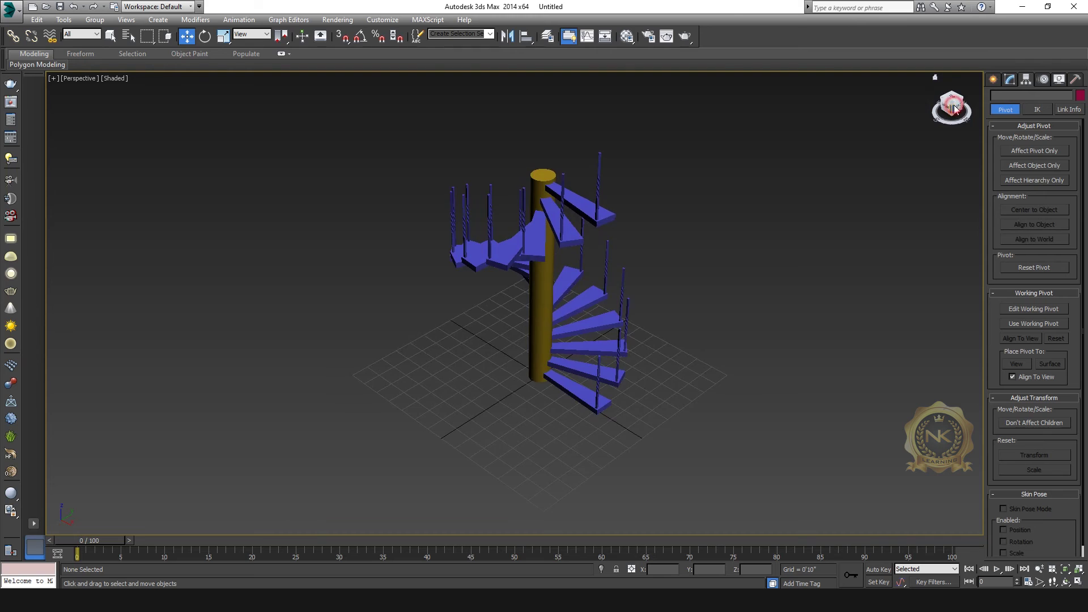
pyautogui.click(955, 109)
pyautogui.click(961, 105)
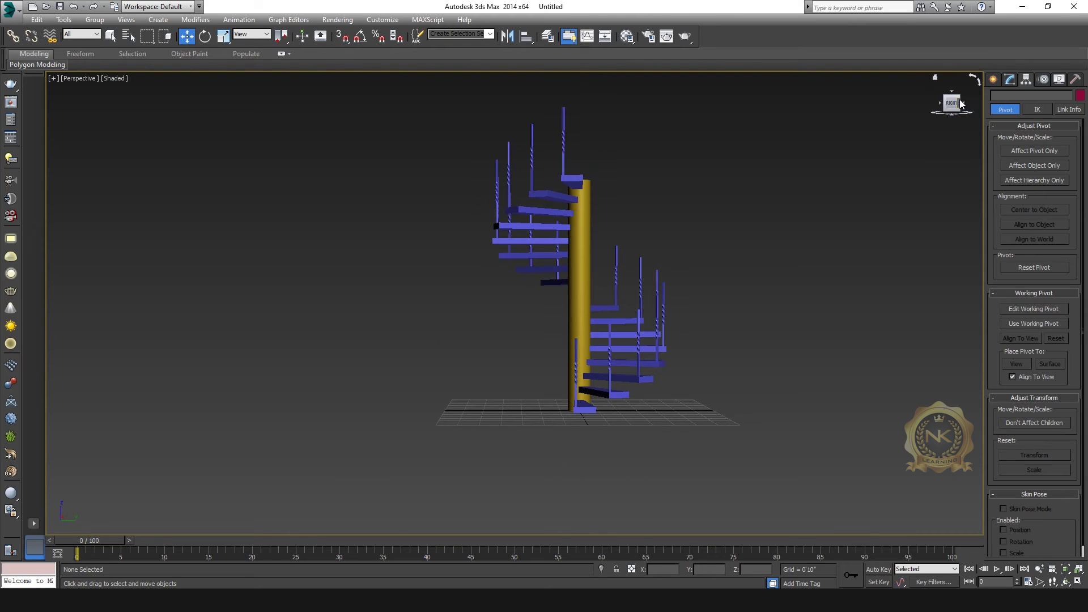
pyautogui.click(959, 101)
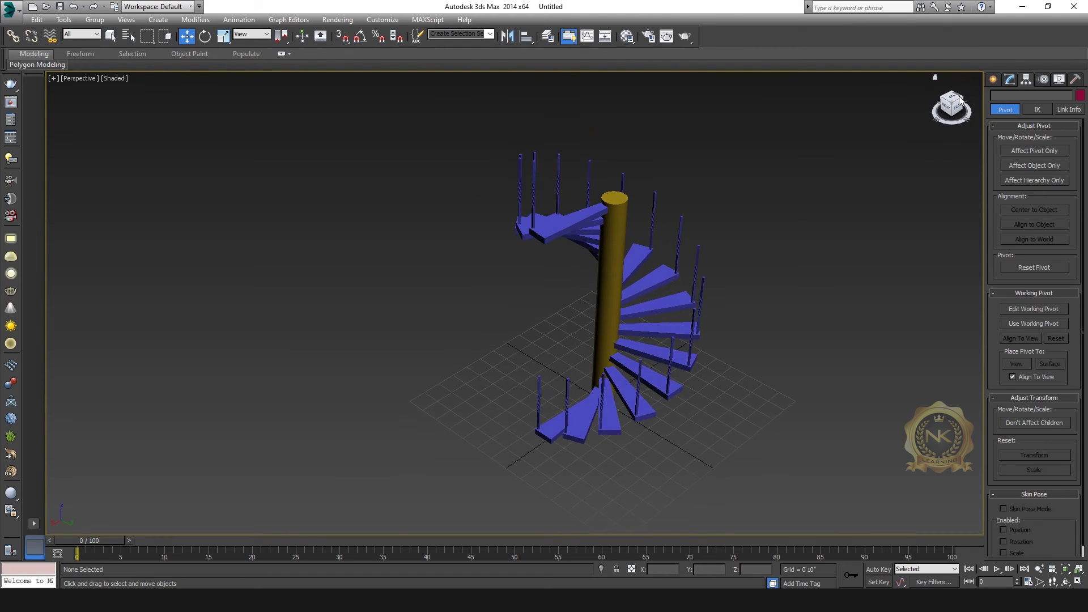
pyautogui.hotkey('alt', 'w')
pyautogui.rightClick(362, 192)
pyautogui.hotkey('alt', 'w')
pyautogui.hotkey('alt', 'w')
pyautogui.rightClick(786, 427)
pyautogui.hotkey('alt', 'w')
pyautogui.scroll(3, 732, 407)
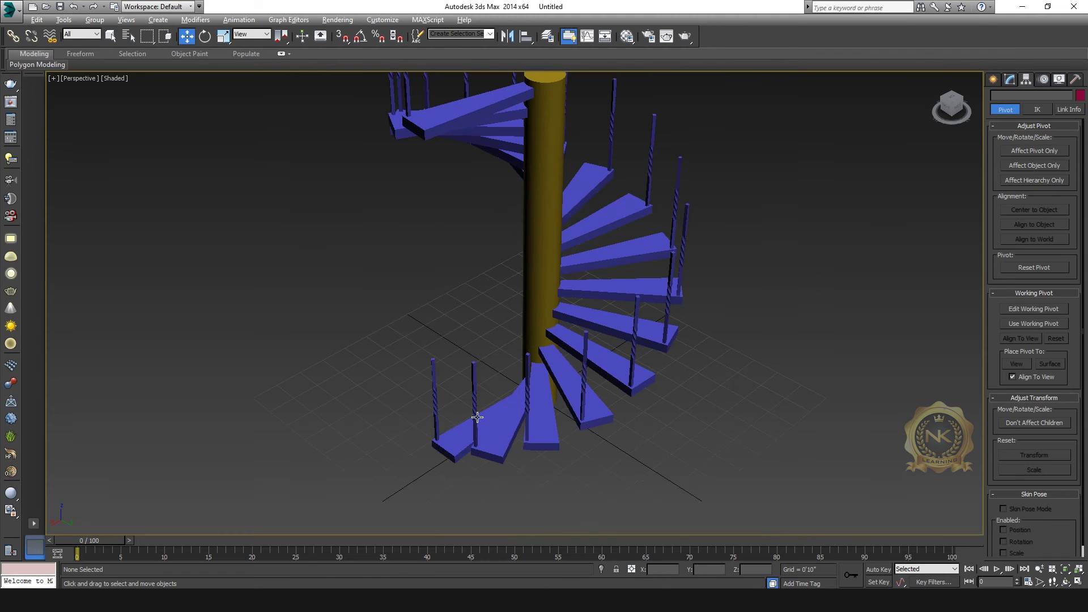
pyautogui.scroll(-3, 631, 223)
pyautogui.moveTo(612, 253); pyautogui.dragTo(627, 294, button='middle')
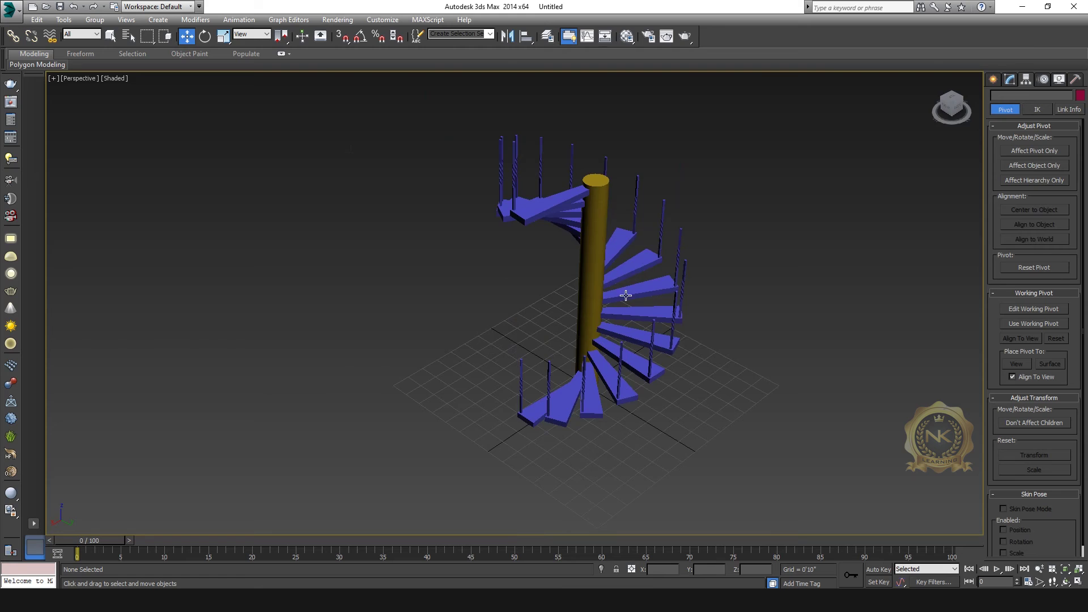
# In the top view, draw a circle spline of about 3'8" radius centered on the column, running through the outer ends of the treads
pyautogui.hotkey('alt', 'w')
pyautogui.rightClick(416, 146)
pyautogui.hotkey('alt', 'w')
pyautogui.moveTo(491, 288); pyautogui.dragTo(624, 288, button='middle')
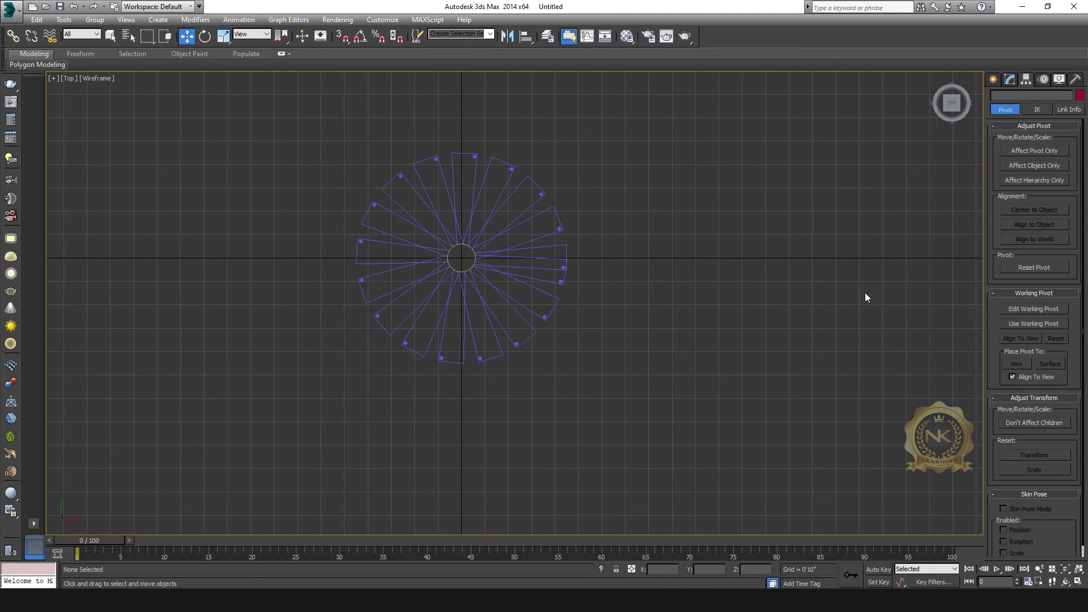
pyautogui.click(993, 79)
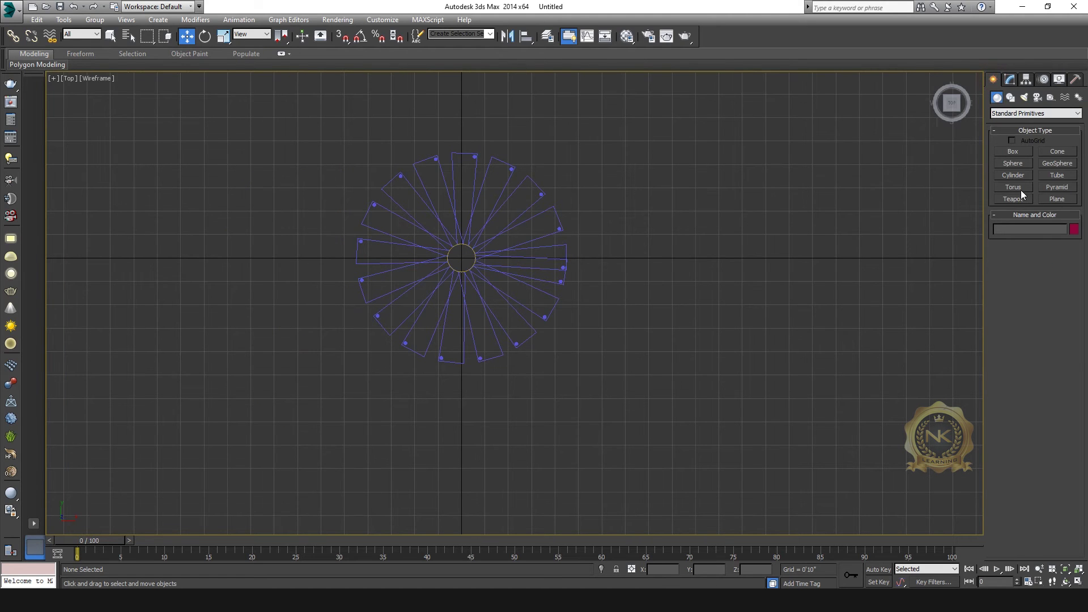
pyautogui.click(1011, 98)
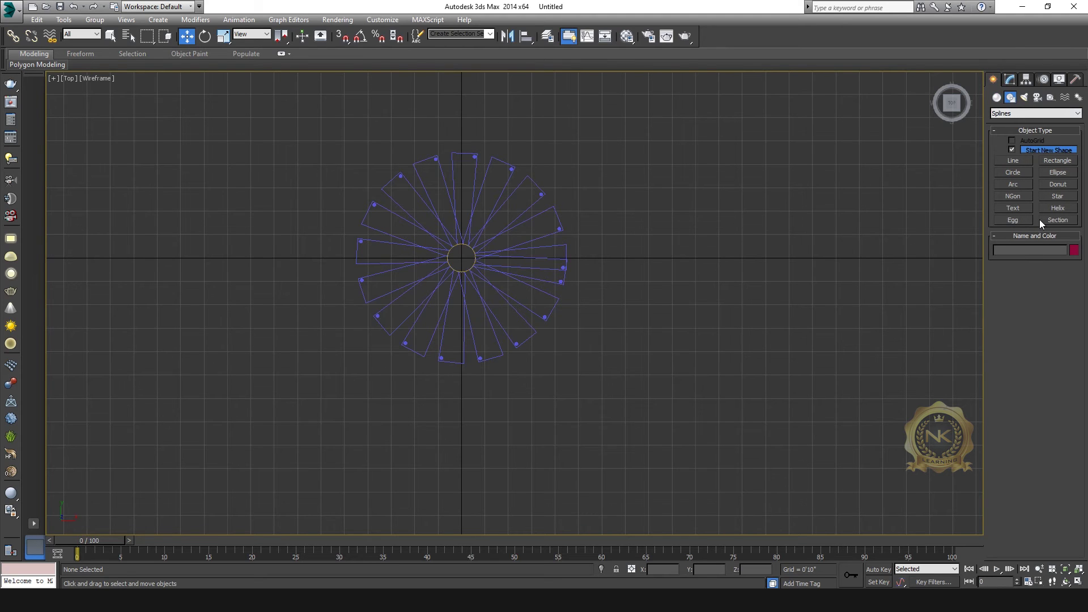
pyautogui.click(1013, 173)
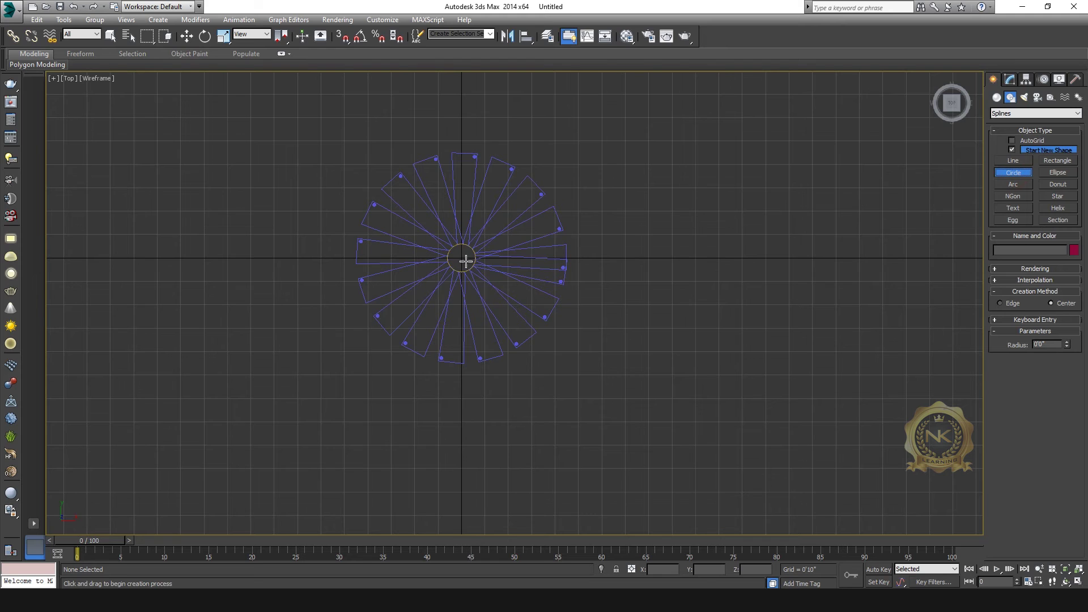
pyautogui.moveTo(462, 258); pyautogui.dragTo(498, 301, button='middle')
pyautogui.scroll(2, 496, 308)
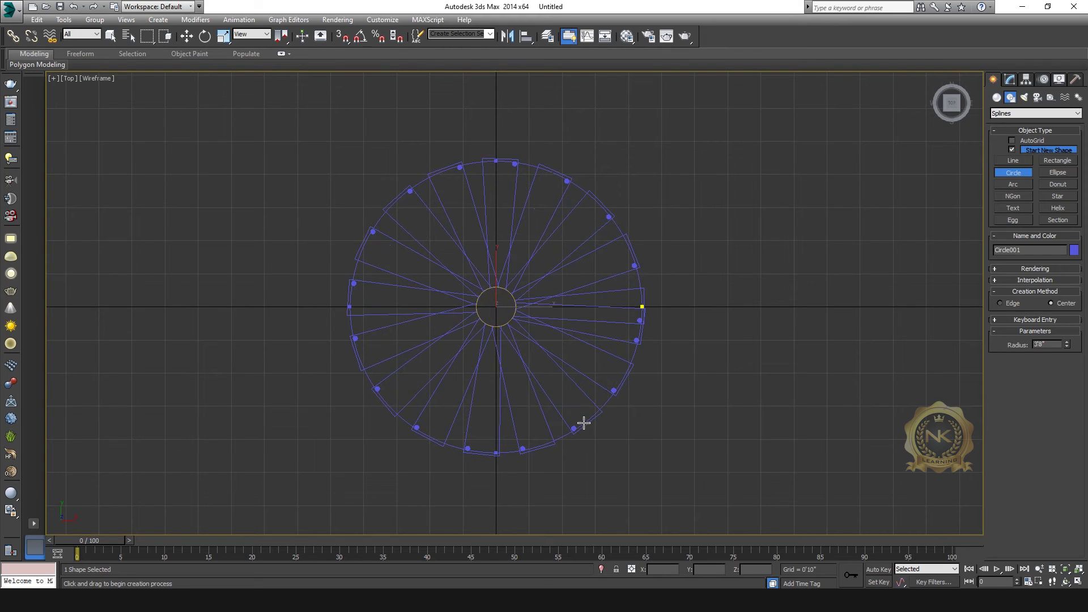
# Move the circle along X to -8'11", clear of the staircase, and convert it to an editable spline
pyautogui.scroll(-2, 662, 202)
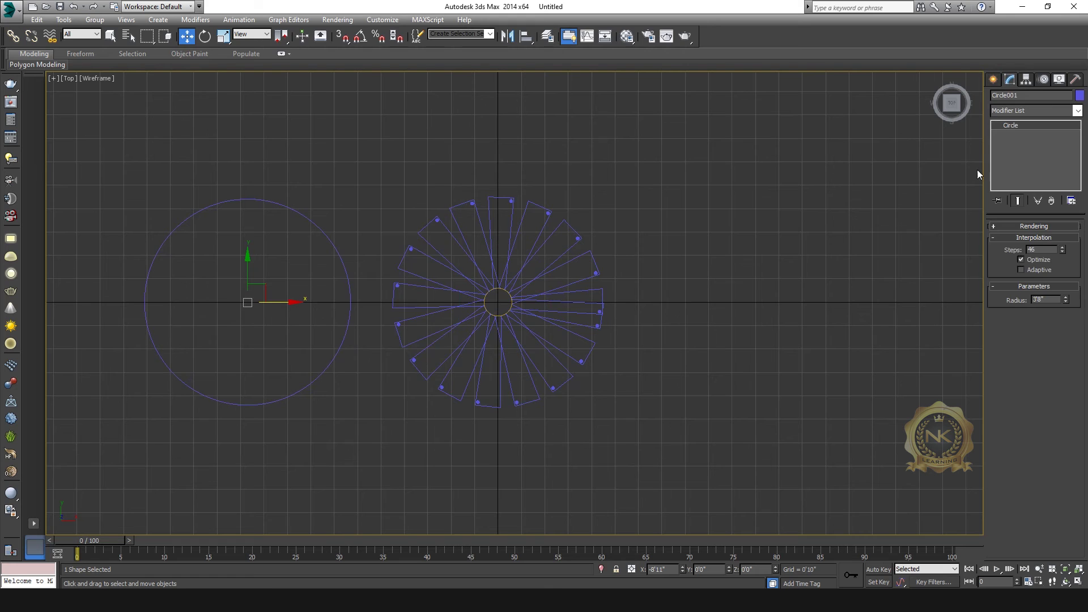
pyautogui.rightClick(269, 253)
pyautogui.moveTo(363, 357)
pyautogui.click(425, 356)
pyautogui.moveTo(326, 354); pyautogui.dragTo(481, 354, button='middle')
pyautogui.scroll(2, 481, 354)
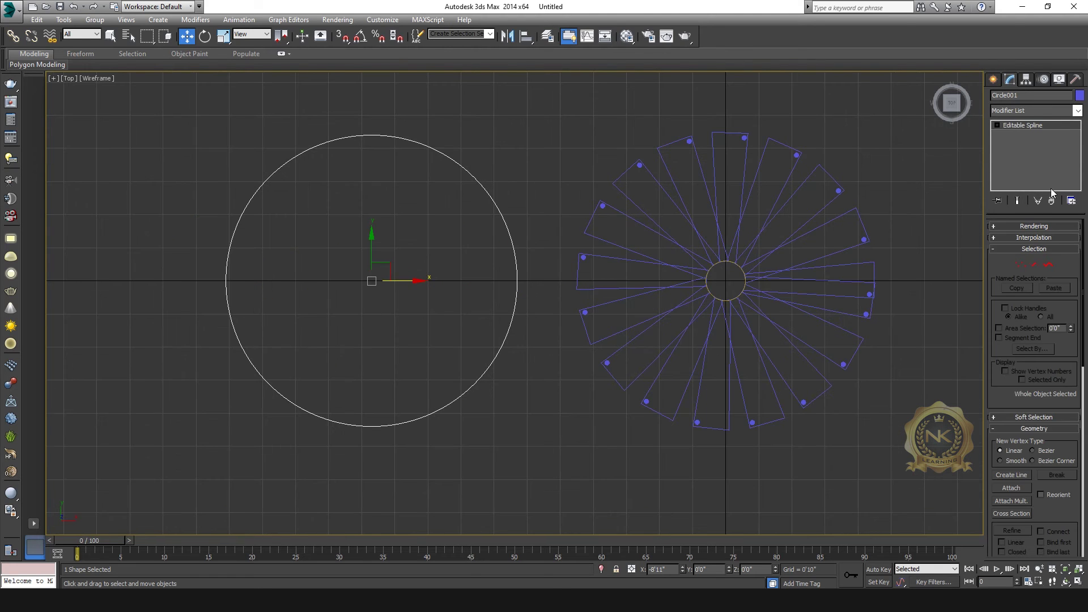
# Refine the circle with a vertex just above its rightmost vertex and open the spline between the two
pyautogui.click(1022, 532)
pyautogui.scroll(3, 523, 247)
pyautogui.click(511, 295)
pyautogui.rightClick(511, 295)
pyautogui.click(511, 313)
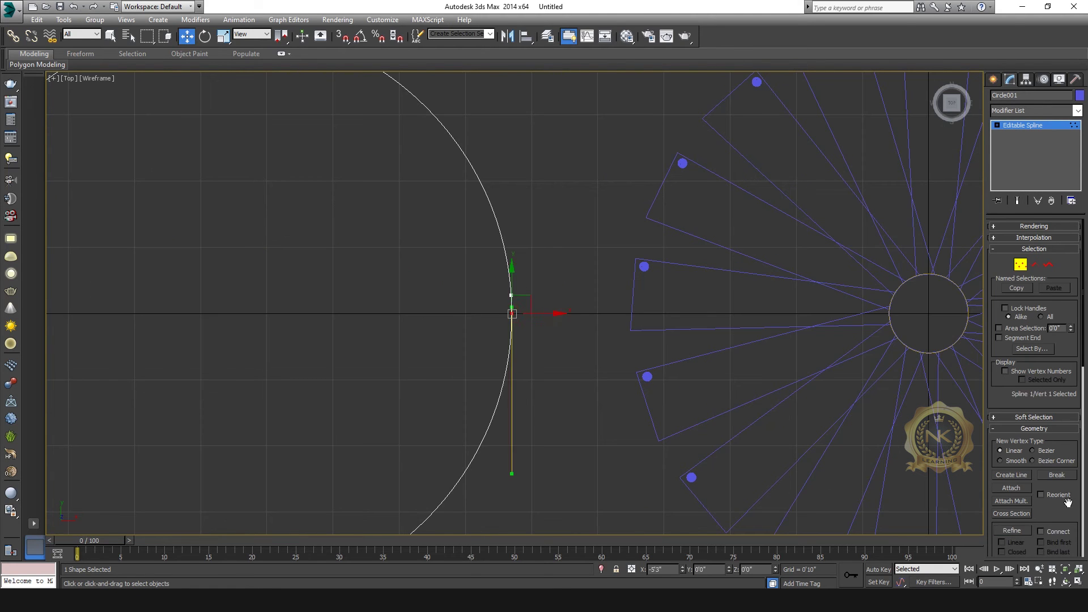
# Move the opened circle back around the staircase and raise it to the top of the lowest post
pyautogui.scroll(-5, 487, 314)
pyautogui.moveTo(405, 313); pyautogui.dragTo(651, 347)
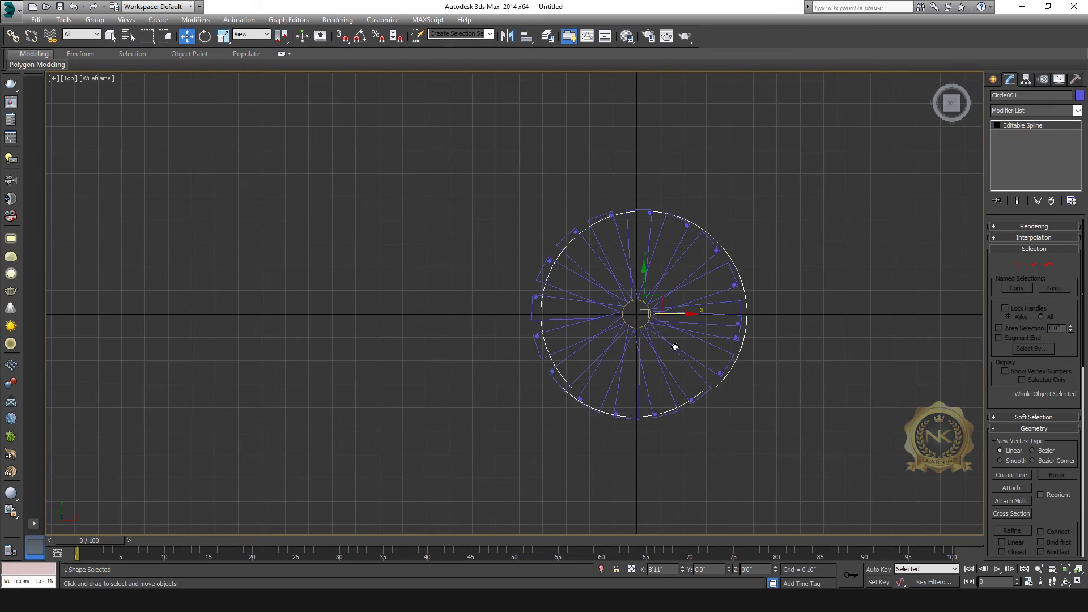
pyautogui.press('f')
pyautogui.scroll(3, 640, 211)
pyautogui.moveTo(570, 306); pyautogui.dragTo(631, 123)
pyautogui.press('p')
pyautogui.press('1')
pyautogui.click(944, 104)
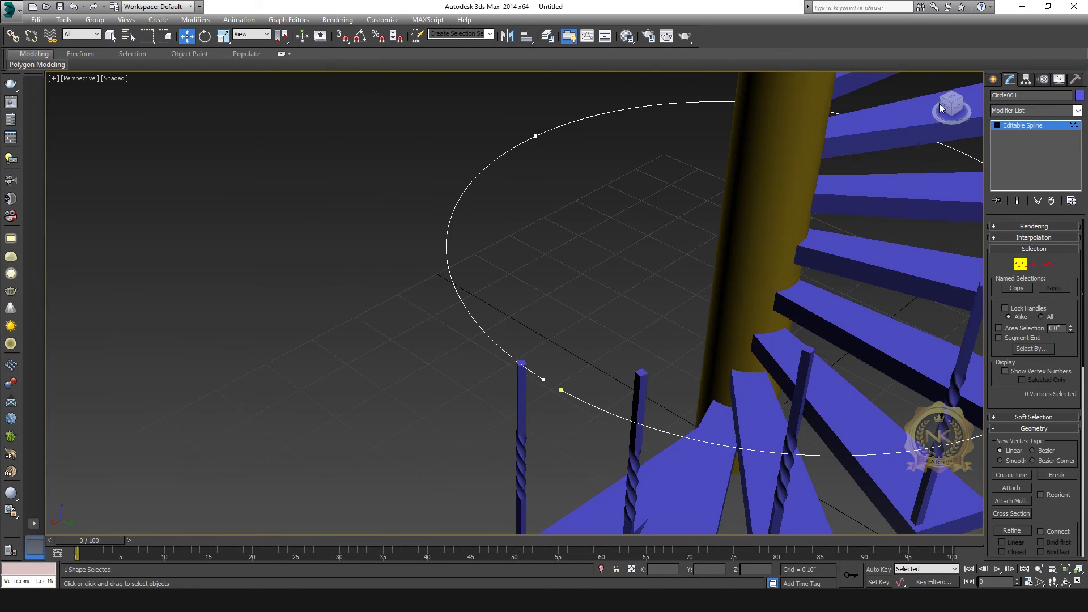
# Rotate the circle spline around the column so its open start lines up with the lowest post
pyautogui.click(1029, 125)
pyautogui.click(204, 37)
pyautogui.press('1')
# Select three of the spline's vertices together and raise them along Z toward the tops of the higher posts
pyautogui.click(586, 413)
pyautogui.moveTo(602, 252); pyautogui.dragTo(427, 267, button='middle')
pyautogui.keyDown('ctrl'); pyautogui.click(255, 260); pyautogui.keyUp('ctrl')
pyautogui.keyDown('alt'); pyautogui.moveTo(255, 260); pyautogui.dragTo(691, 323, button='middle'); pyautogui.keyUp('alt')
pyautogui.keyDown('ctrl'); pyautogui.click(641, 503); pyautogui.keyUp('ctrl')
pyautogui.press('w')
pyautogui.press('f')
pyautogui.press('p')
pyautogui.moveTo(658, 472); pyautogui.dragTo(753, 334, button='middle')
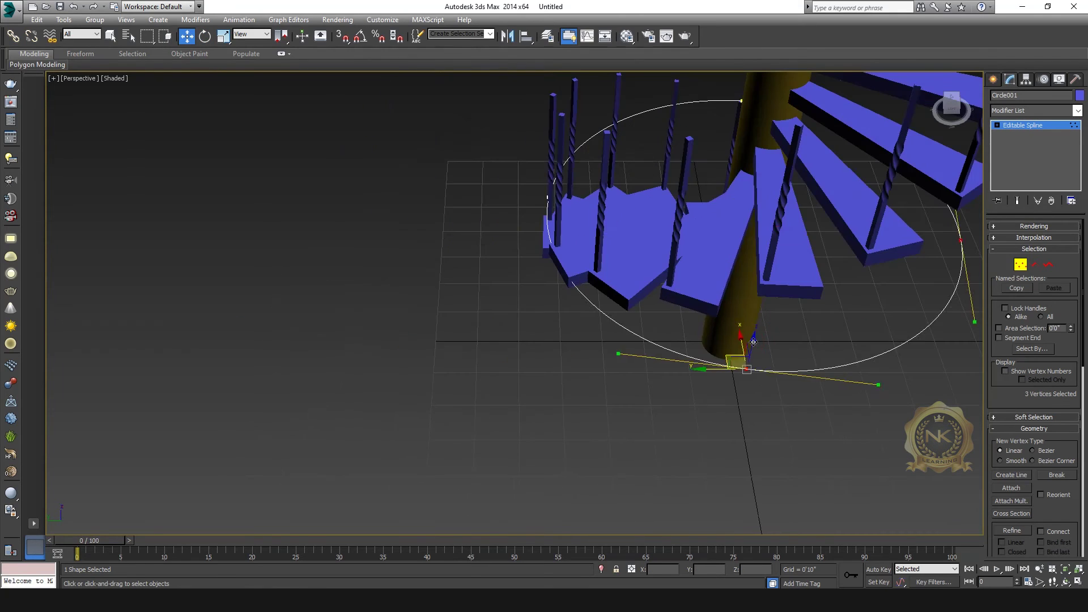
pyautogui.moveTo(750, 335); pyautogui.dragTo(850, 149)
pyautogui.moveTo(892, 98); pyautogui.dragTo(982, 196, button='middle')
pyautogui.click(946, 99)
pyautogui.moveTo(764, 334); pyautogui.dragTo(768, 255)
# Drop vertices from the selection one by one, raising the remaining ones toward the uppermost posts
pyautogui.moveTo(956, 228); pyautogui.dragTo(672, 365, button='middle')
pyautogui.keyDown('alt'); pyautogui.click(429, 441); pyautogui.keyUp('alt')
pyautogui.moveTo(651, 380); pyautogui.dragTo(657, 298)
pyautogui.click(945, 104)
pyautogui.keyDown('alt'); pyautogui.click(606, 490); pyautogui.keyUp('alt')
pyautogui.scroll(-3, 731, 282)
pyautogui.moveTo(760, 303); pyautogui.dragTo(804, 366, button='middle')
pyautogui.scroll(3, 640, 345)
pyautogui.moveTo(804, 366); pyautogui.dragTo(838, 238)
# Raise the spline's second vertex to the top of the post beneath it
pyautogui.moveTo(572, 99); pyautogui.dragTo(758, 264, button='middle')
pyautogui.click(763, 265)
pyautogui.moveTo(771, 231); pyautogui.dragTo(792, 130)
pyautogui.scroll(-3, 734, 297)
pyautogui.scroll(3, 850, 419)
pyautogui.moveTo(850, 419); pyautogui.dragTo(751, 305, button='middle')
pyautogui.click(956, 111)
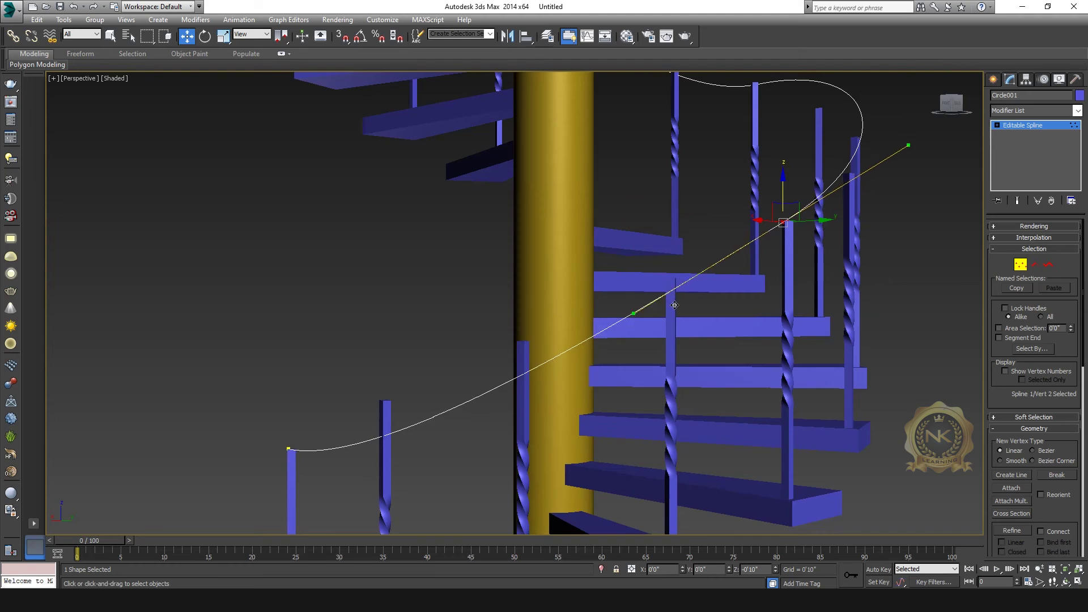
# Adjust the spline's third vertex to a height of about 7'10" so the curve follows the post tops
pyautogui.moveTo(674, 305); pyautogui.dragTo(879, 187, button='middle')
pyautogui.click(486, 338)
pyautogui.moveTo(614, 343); pyautogui.dragTo(595, 254)
pyautogui.moveTo(864, 266); pyautogui.dragTo(519, 382, button='middle')
pyautogui.scroll(2, 651, 198)
pyautogui.click(633, 233)
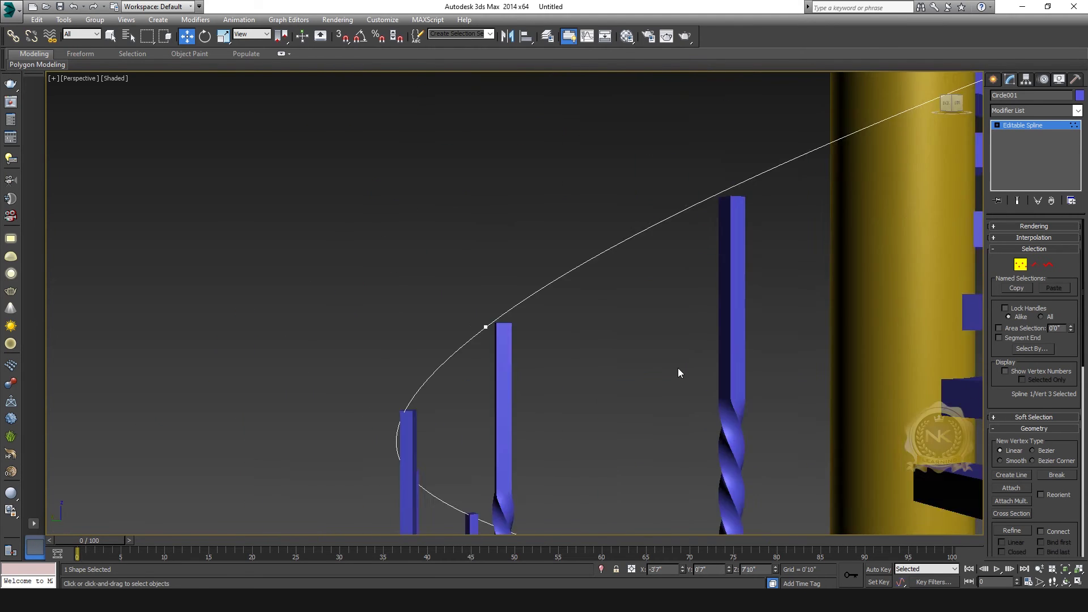
pyautogui.keyDown('alt'); pyautogui.moveTo(736, 306); pyautogui.dragTo(614, 308, button='middle'); pyautogui.keyUp('alt')
pyautogui.moveTo(379, 284); pyautogui.dragTo(376, 369)
pyautogui.scroll(-6, 566, 351)
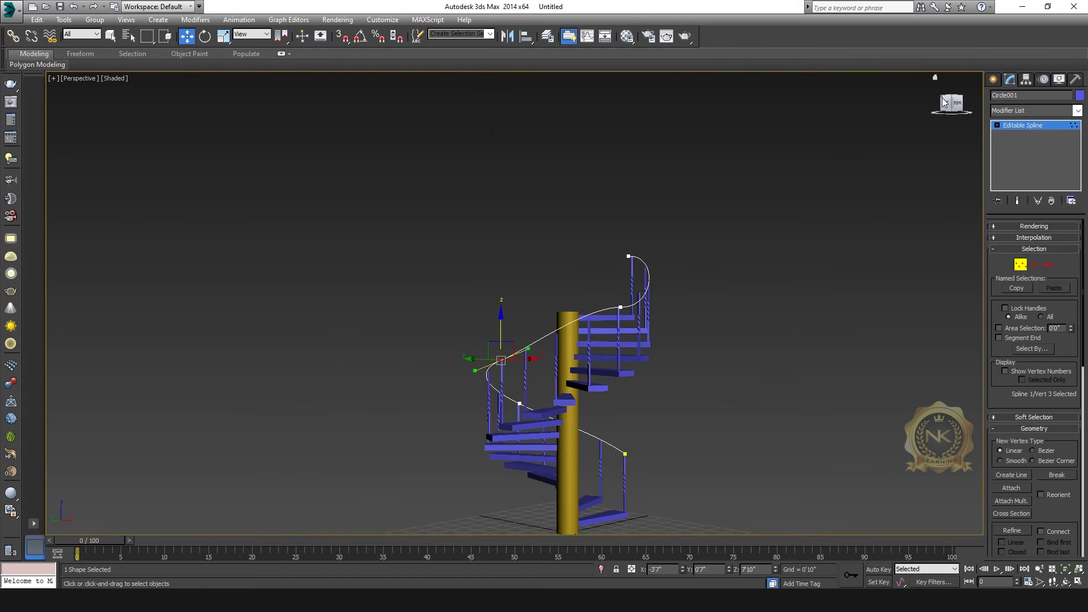
pyautogui.keyDown('alt'); pyautogui.moveTo(670, 238); pyautogui.dragTo(669, 345, button='middle'); pyautogui.keyUp('alt')
pyautogui.scroll(4, 670, 345)
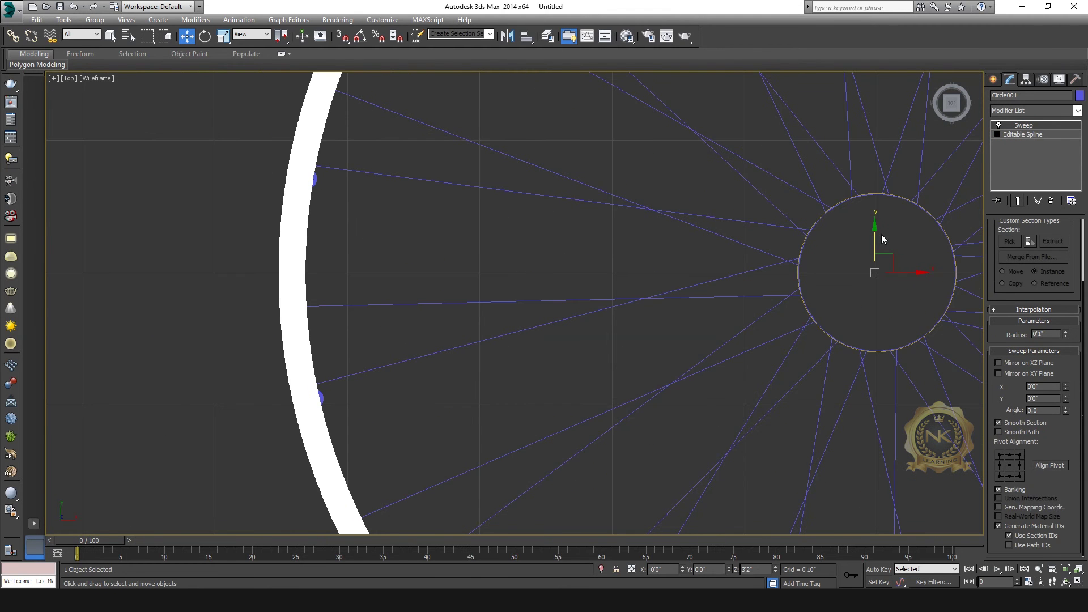
# Fine-tune the railing Sweep's X offset so the rail sits over the post tops
pyautogui.moveTo(1065, 388); pyautogui.dragTo(1065, 387)
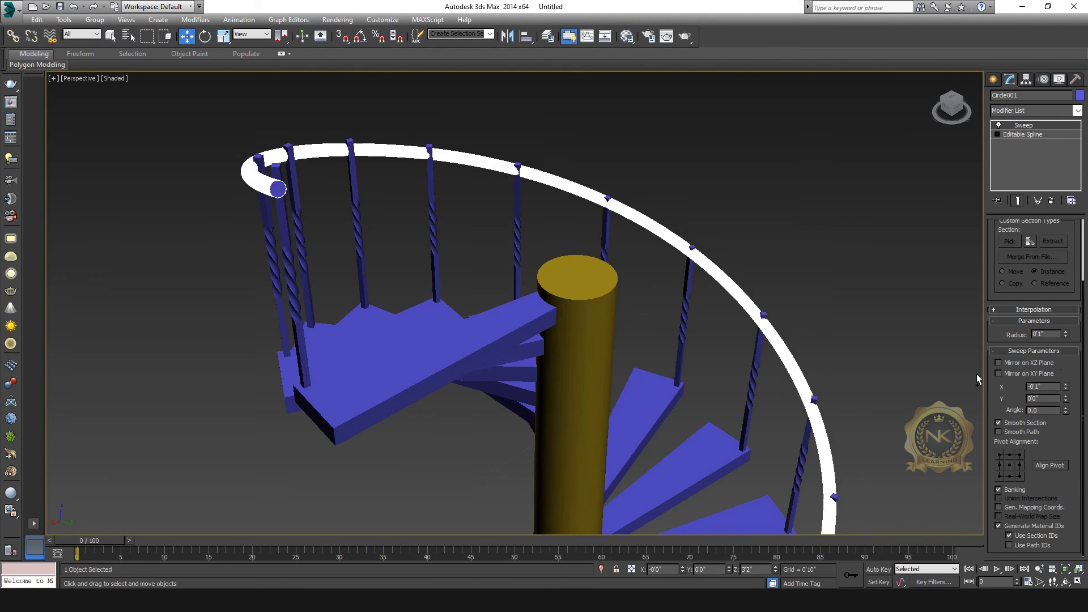
pyautogui.moveTo(1064, 385); pyautogui.dragTo(1064, 381)
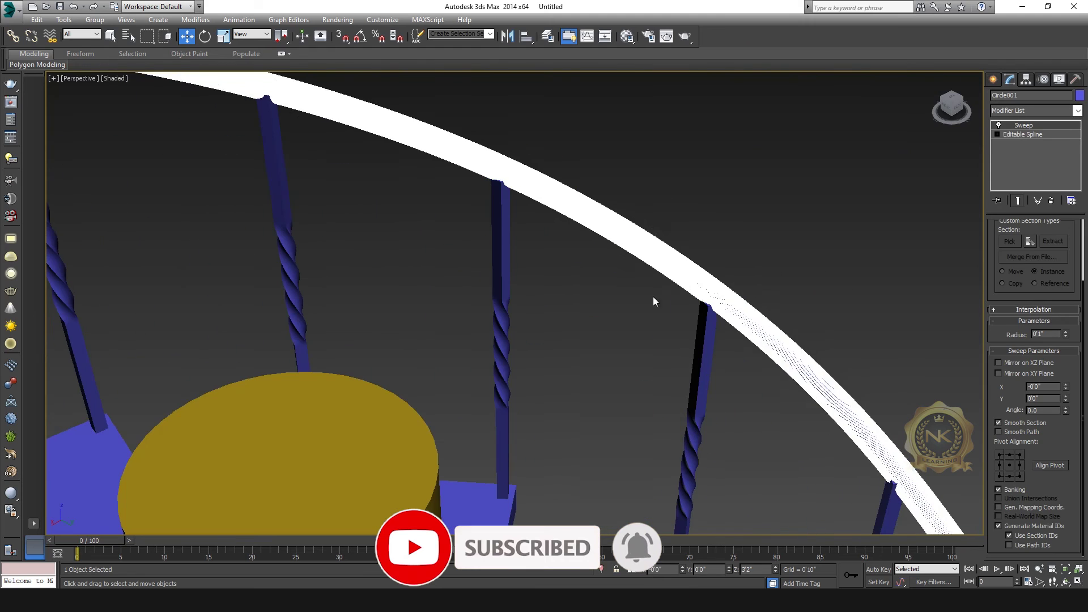
pyautogui.moveTo(1063, 392); pyautogui.dragTo(1061, 393)
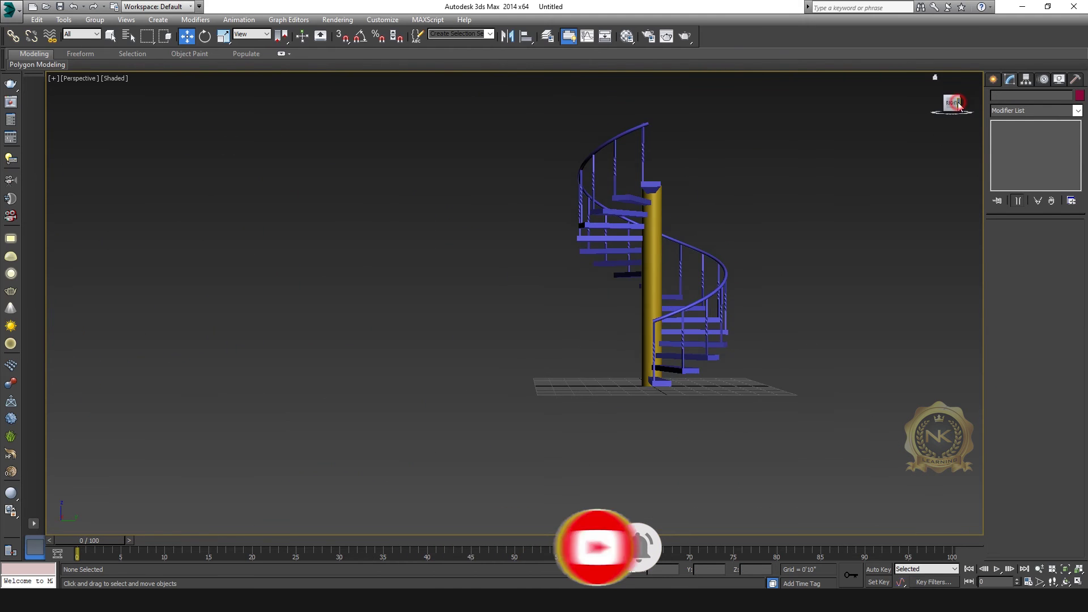
# Increase the central column's height to 12'10"
pyautogui.click(1074, 256)
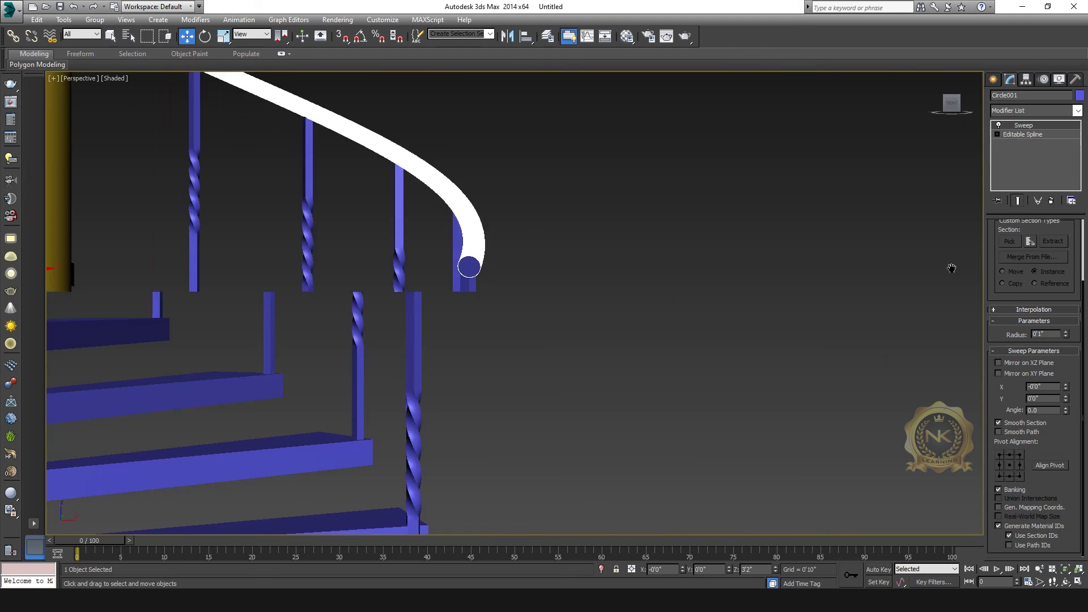
# In the front view, create a sphere of about 1" radius centered on the railing's lower end
pyautogui.moveTo(742, 237); pyautogui.dragTo(607, 208, button='middle')
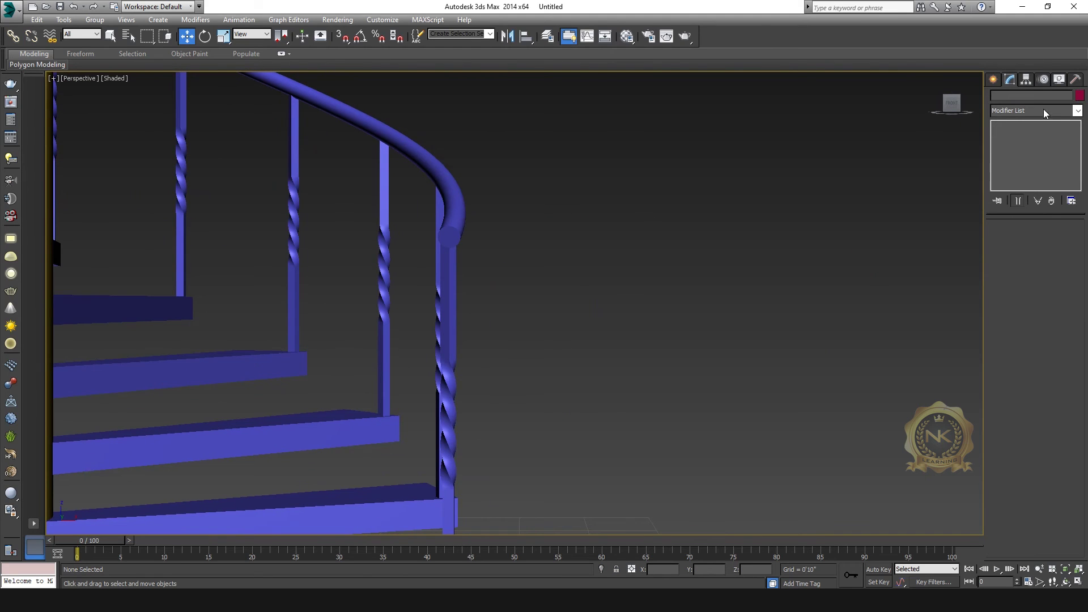
pyautogui.click(996, 81)
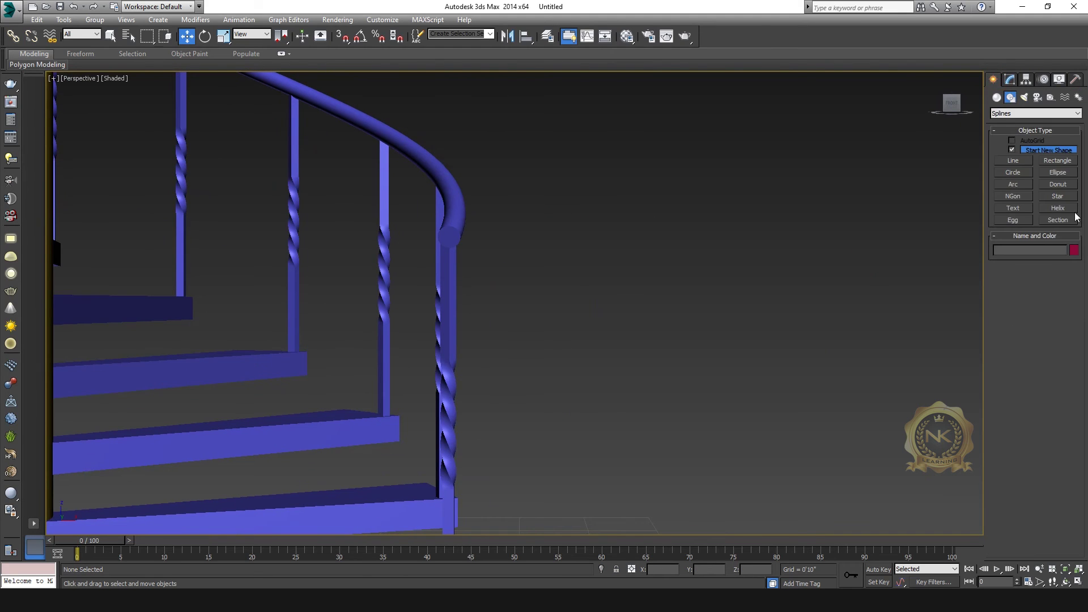
pyautogui.click(997, 98)
pyautogui.click(1015, 165)
pyautogui.hotkey('alt', 'w')
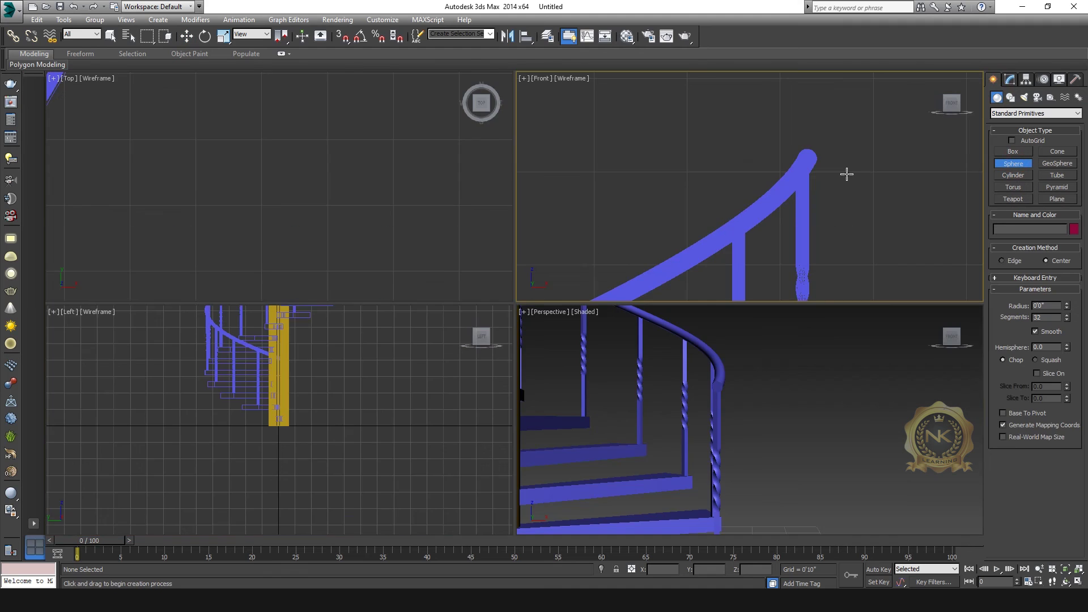
pyautogui.hotkey('alt', 'w')
pyautogui.scroll(-5, 696, 273)
pyautogui.scroll(10, 696, 273)
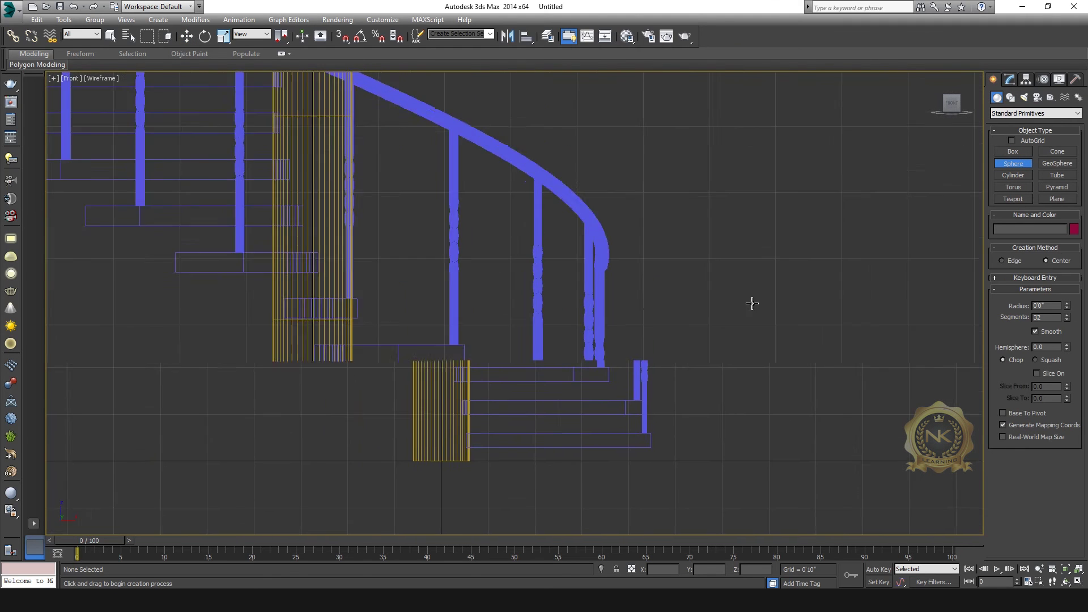
pyautogui.scroll(3, 655, 279)
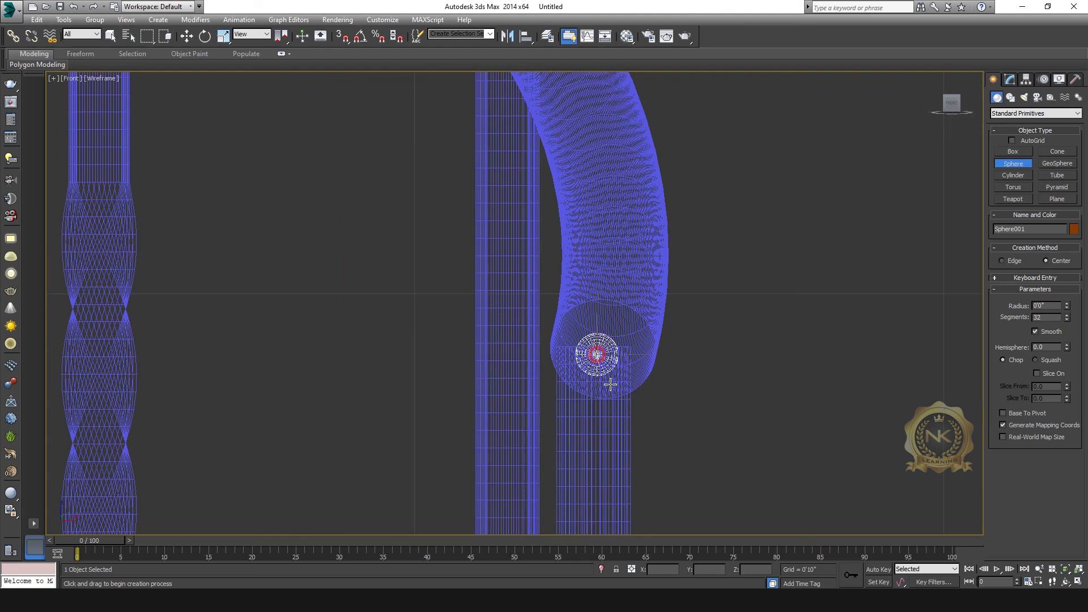
pyautogui.moveTo(610, 384); pyautogui.dragTo(622, 416)
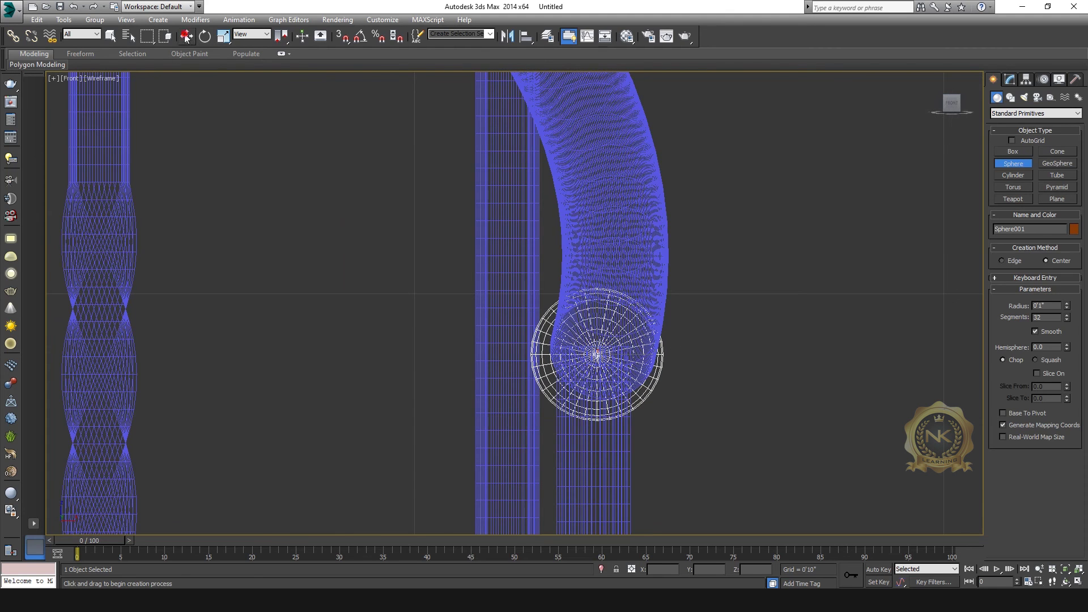
# In the top view, move the sphere to Y -0'6", onto the lower end of the rail
pyautogui.click(185, 35)
pyautogui.hotkey('alt', 'w')
pyautogui.rightClick(420, 196)
pyautogui.hotkey('alt', 'w')
pyautogui.scroll(-3, 522, 204)
pyautogui.scroll(-3, 597, 208)
pyautogui.moveTo(597, 209); pyautogui.dragTo(664, 316, button='middle')
pyautogui.scroll(6, 652, 303)
pyautogui.scroll(6, 397, 162)
pyautogui.moveTo(338, 334); pyautogui.dragTo(884, 199, button='middle')
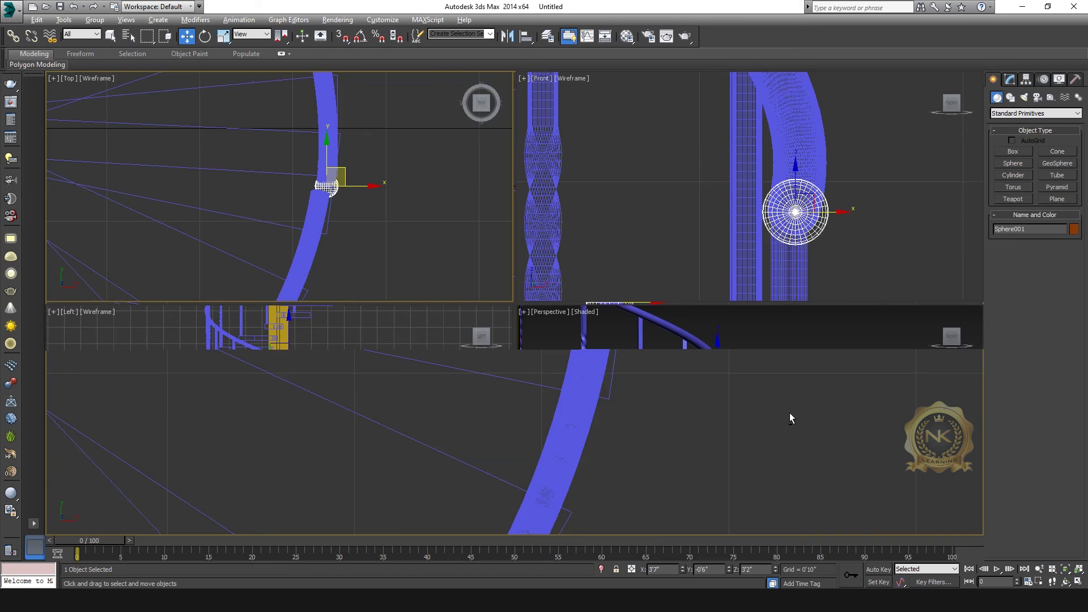
pyautogui.hotkey('alt', 'w')
pyautogui.rightClick(816, 397)
pyautogui.hotkey('alt', 'w')
# Rotate the sphere in the perspective view and shift it slightly along Y against the rail's end
pyautogui.click(958, 99)
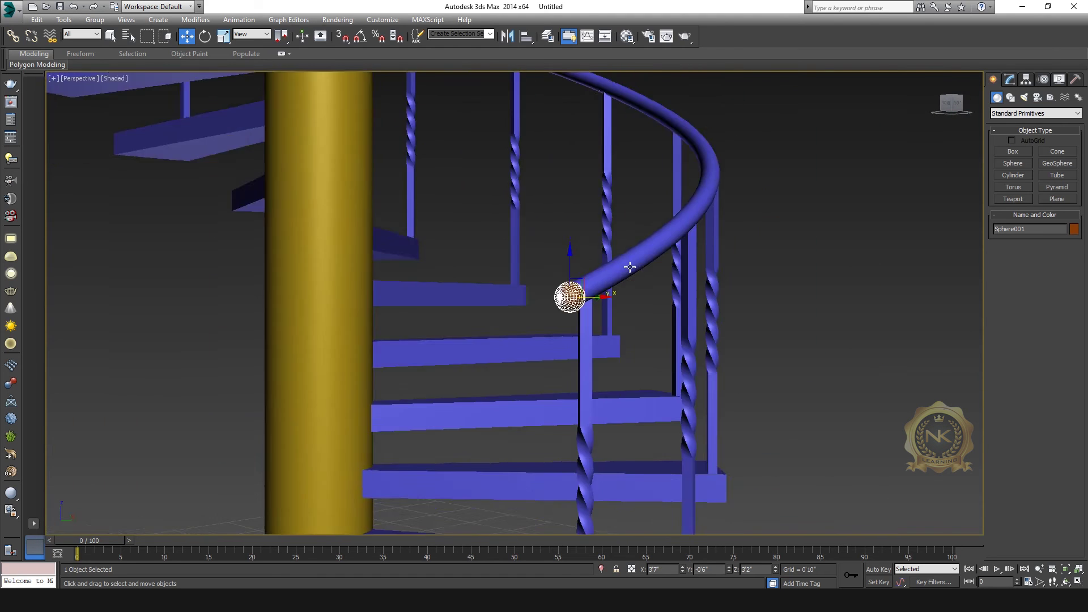
pyautogui.moveTo(447, 319); pyautogui.dragTo(490, 347)
pyautogui.press('w')
pyautogui.click(957, 95)
pyautogui.moveTo(784, 337); pyautogui.dragTo(629, 397, button='middle')
pyautogui.click(561, 250)
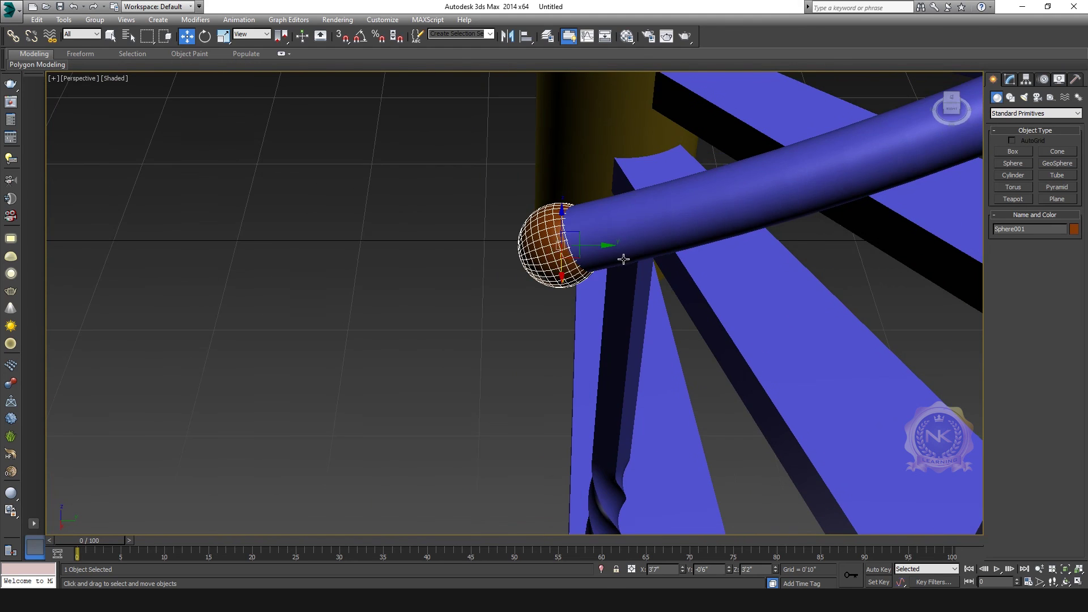
pyautogui.scroll(3, 615, 255)
pyautogui.moveTo(655, 267); pyautogui.dragTo(632, 267)
pyautogui.click(934, 77)
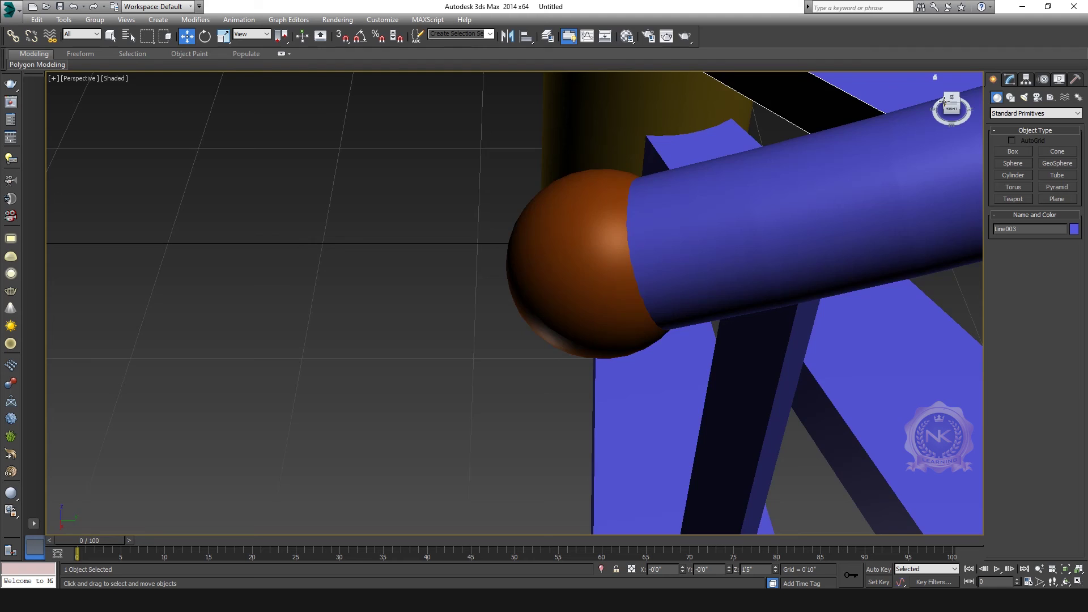
# Nudge the sphere along X so it is centered on the rail's lower end
pyautogui.click(944, 98)
pyautogui.moveTo(770, 338); pyautogui.dragTo(642, 305, button='middle')
pyautogui.click(746, 258)
pyautogui.scroll(5, 765, 210)
pyautogui.moveTo(343, 210); pyautogui.dragTo(302, 142, button='middle')
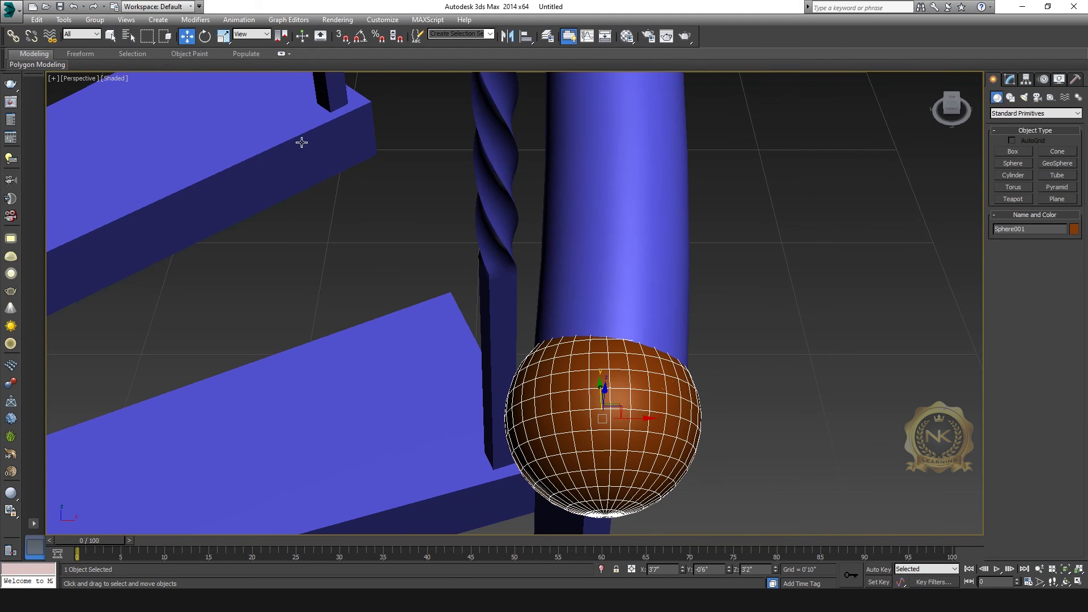
pyautogui.moveTo(624, 448); pyautogui.dragTo(648, 418)
pyautogui.press('w')
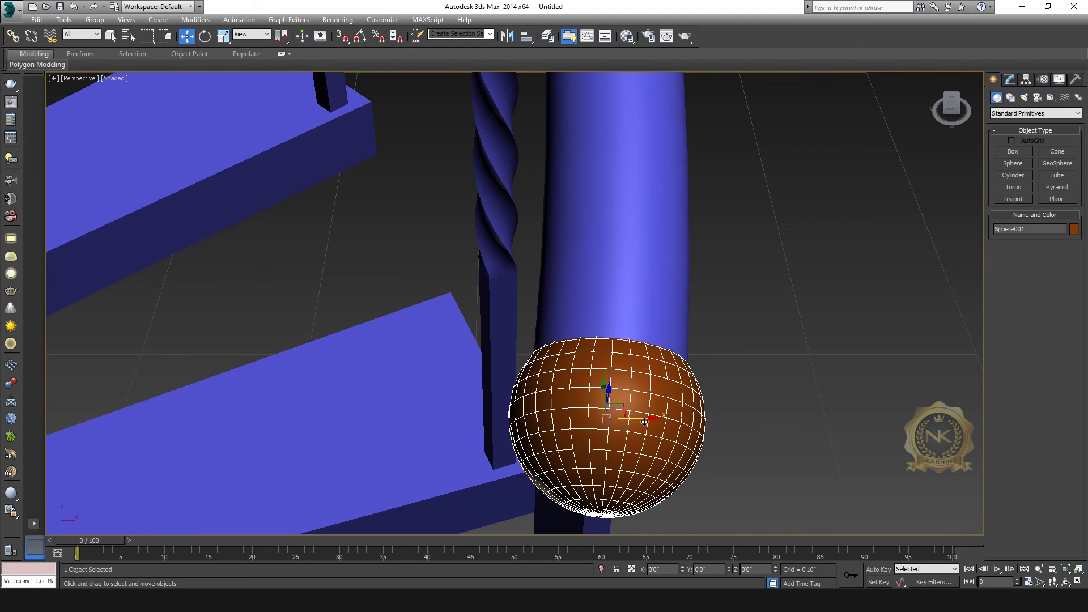
# Try a radius of 2" for the sphere and undo the change
pyautogui.scroll(-5, 867, 281)
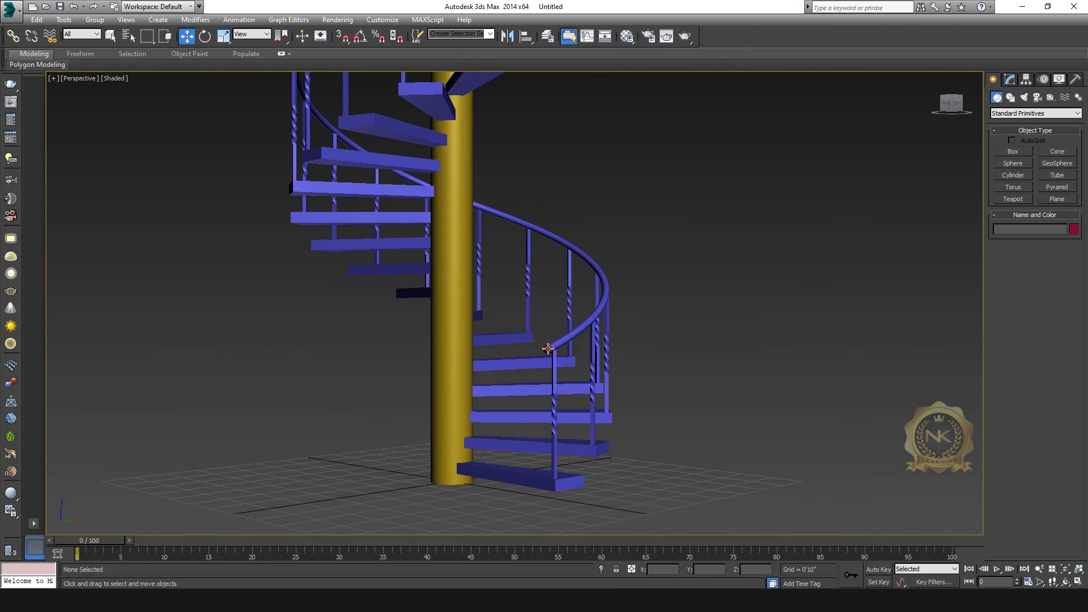
pyautogui.click(1010, 79)
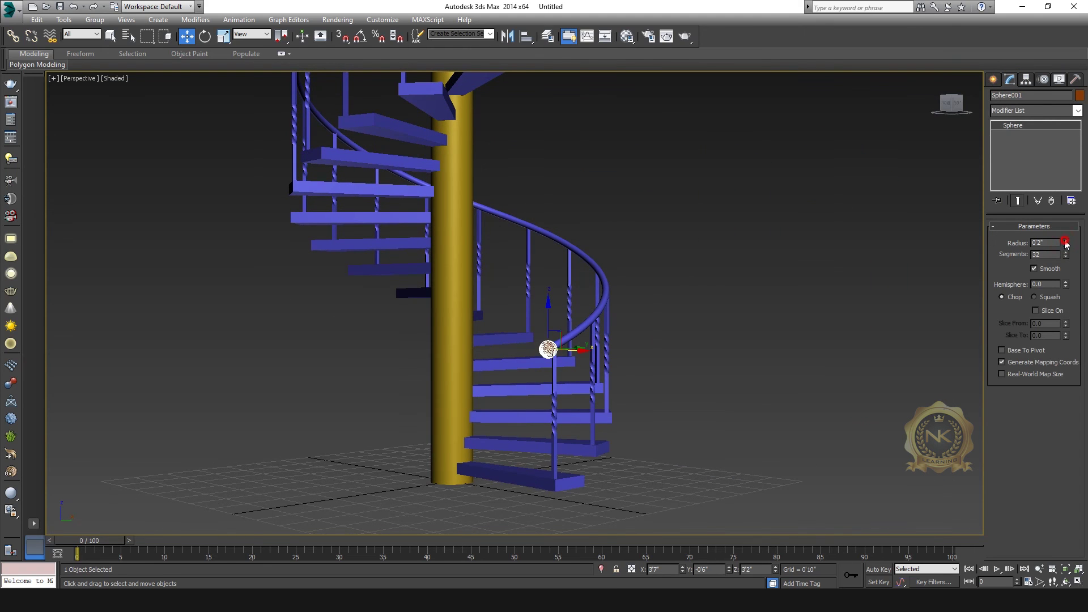
pyautogui.scroll(4, 751, 311)
pyautogui.hotkey('ctrl', 'z')
pyautogui.click(752, 312)
pyautogui.keyDown('alt'); pyautogui.moveTo(462, 327); pyautogui.dragTo(513, 332, button='middle'); pyautogui.keyUp('alt')
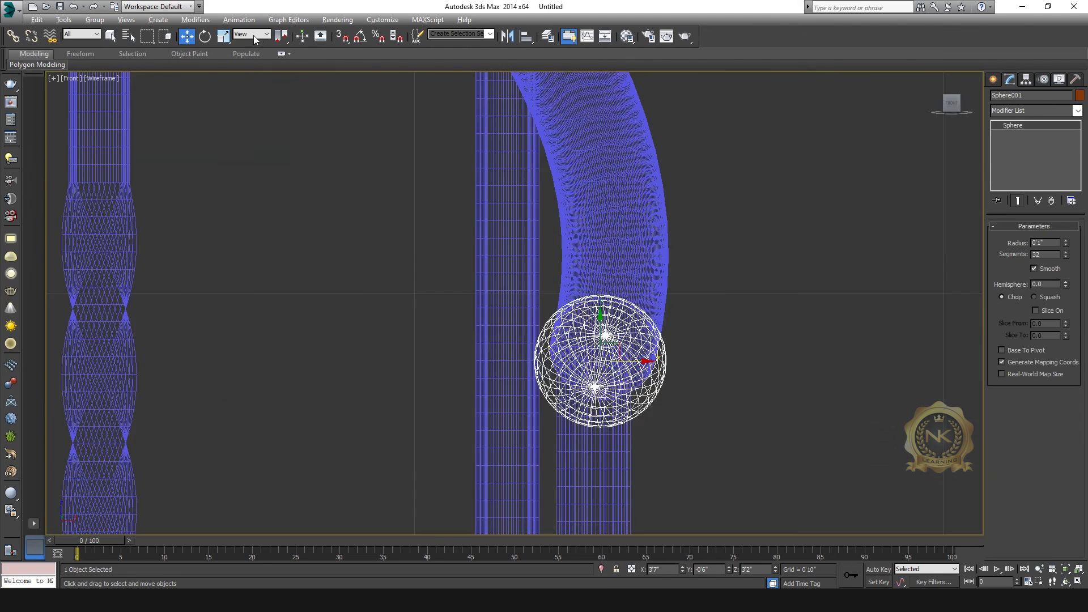
# Try scaling the sphere in the front view, check it in perspective, and undo the changes
pyautogui.click(223, 37)
pyautogui.moveTo(604, 357); pyautogui.dragTo(605, 342)
pyautogui.press('w')
pyautogui.hotkey('alt', 'w')
pyautogui.rightClick(786, 421)
pyautogui.hotkey('alt', 'w')
pyautogui.click(842, 377)
pyautogui.hotkey('ctrl', 'z')
pyautogui.hotkey('ctrl', 'z')
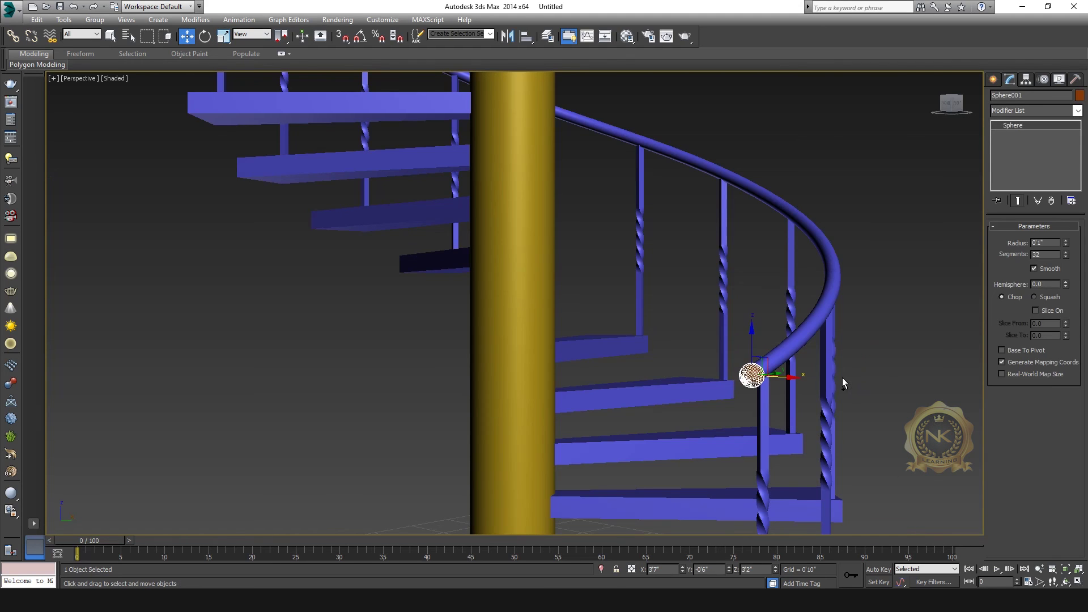
# In the front view, copy the sphere to the railing's upper end and center it on the rail tip
pyautogui.hotkey('alt', 'w')
pyautogui.rightClick(357, 162)
pyautogui.hotkey('alt', 'w')
pyautogui.scroll(-4, 553, 190)
pyautogui.press('f')
pyautogui.moveTo(772, 187); pyautogui.dragTo(885, 423, button='middle')
pyautogui.keyDown('shift'); pyautogui.moveTo(682, 320); pyautogui.dragTo(725, 55); pyautogui.keyUp('shift')
pyautogui.click(549, 349)
pyautogui.scroll(6, 714, 146)
pyautogui.moveTo(714, 146); pyautogui.dragTo(723, 379, button='middle')
pyautogui.scroll(6, 553, 108)
pyautogui.moveTo(560, 254); pyautogui.dragTo(515, 238)
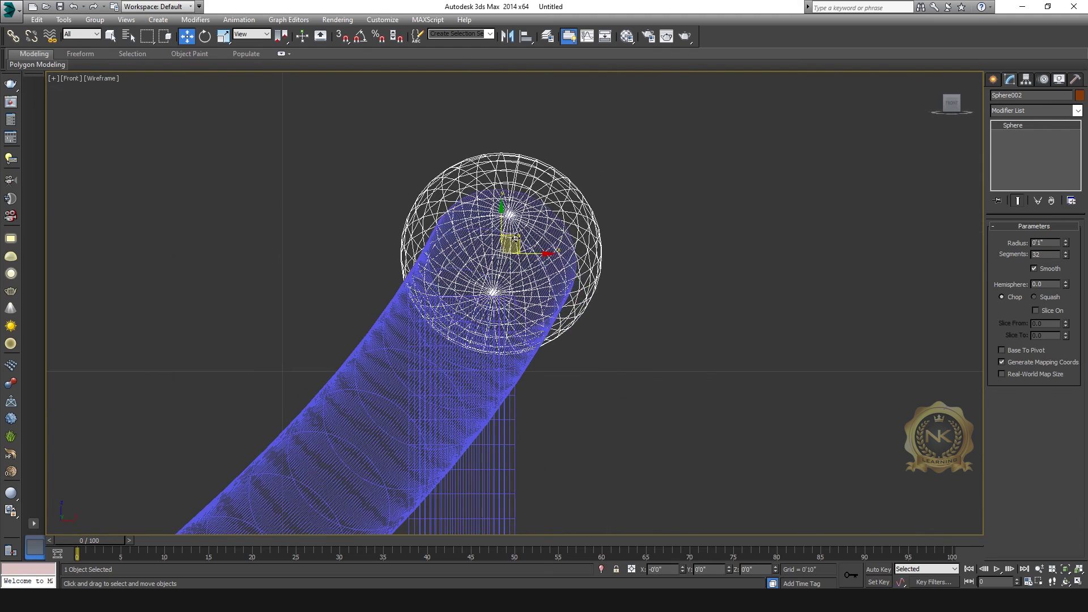
# Fine-tune the copied sphere's position on the rail's upper end, checking it from different angles in perspective
pyautogui.hotkey('alt', 'w')
pyautogui.rightClick(670, 449)
pyautogui.hotkey('alt', 'w')
pyautogui.scroll(10, 687, 214)
pyautogui.moveTo(475, 527); pyautogui.dragTo(696, 295, button='middle')
pyautogui.scroll(5, 697, 296)
pyautogui.moveTo(873, 256); pyautogui.dragTo(872, 244)
pyautogui.moveTo(856, 290); pyautogui.dragTo(902, 297)
pyautogui.moveTo(960, 100); pyautogui.dragTo(750, 298)
pyautogui.moveTo(813, 395); pyautogui.dragTo(698, 284, button='middle')
pyautogui.scroll(5, 698, 284)
pyautogui.moveTo(238, 346); pyautogui.dragTo(430, 350, button='middle')
pyautogui.moveTo(453, 343); pyautogui.dragTo(453, 387)
pyautogui.press('w')
# Examine the complete staircase, its railing and central column from several sides in the perspective view
pyautogui.scroll(-6, 680, 327)
pyautogui.moveTo(840, 326); pyautogui.dragTo(759, 202, button='middle')
pyautogui.moveTo(946, 107); pyautogui.dragTo(837, 247)
pyautogui.click(839, 250)
pyautogui.scroll(4, 833, 292)
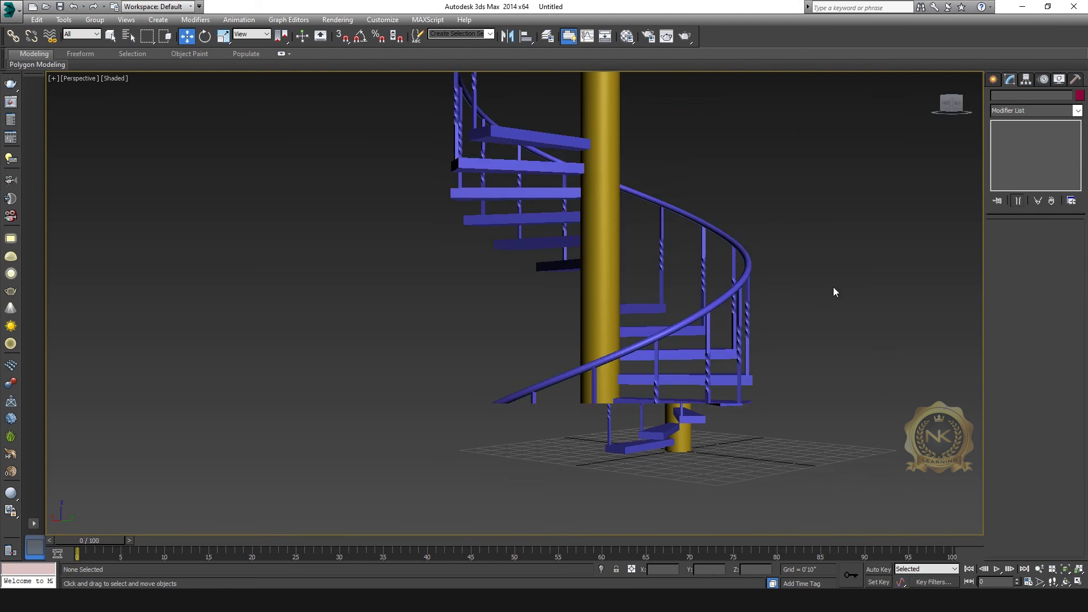
pyautogui.scroll(-2, 793, 301)
pyautogui.moveTo(787, 296); pyautogui.dragTo(744, 290, button='middle')
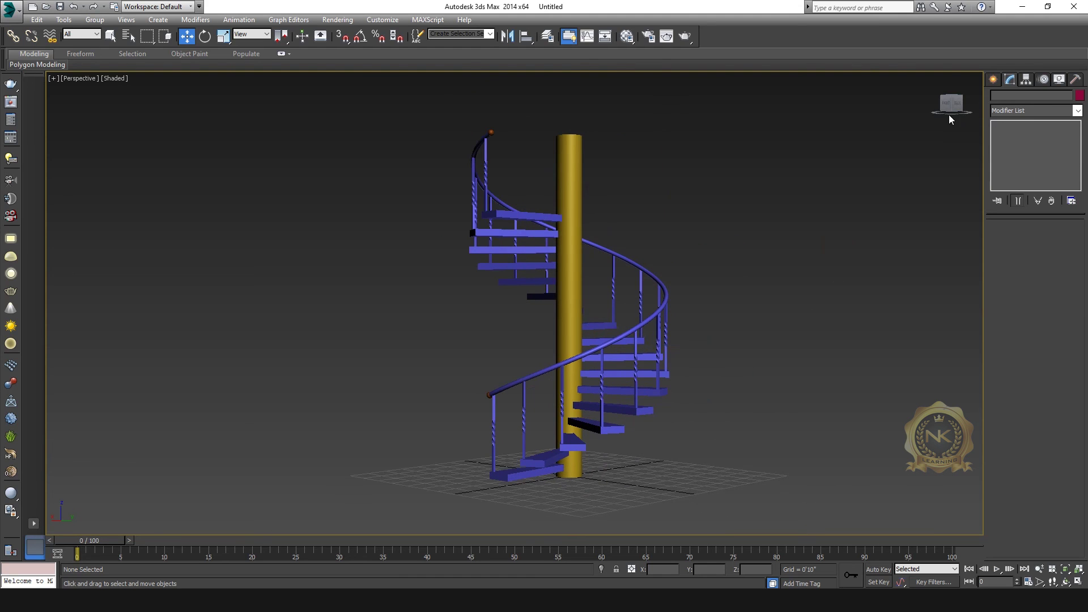
pyautogui.click(573, 307)
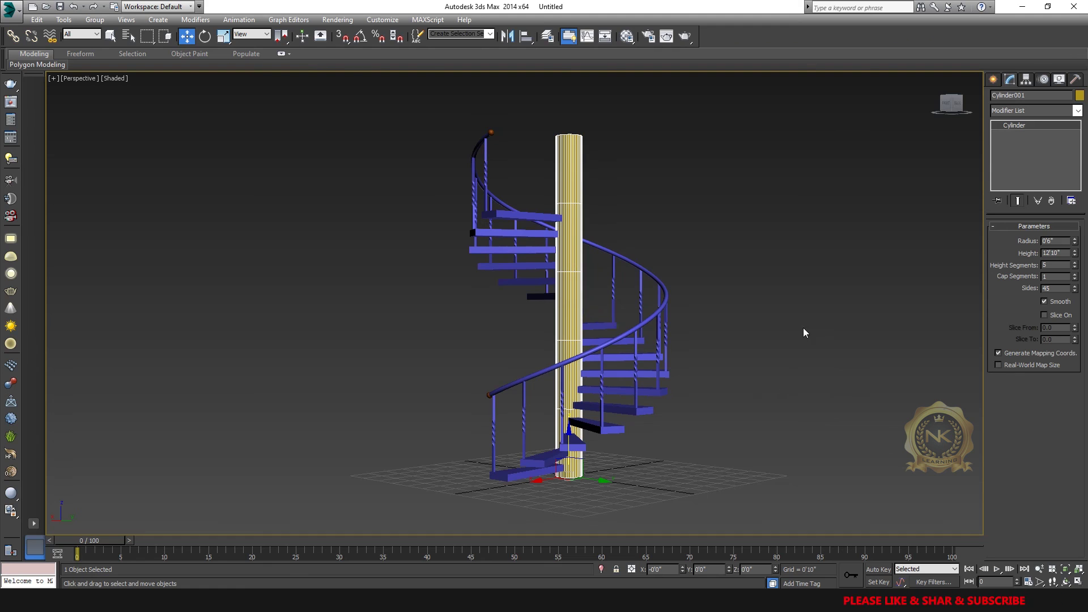
pyautogui.click(958, 108)
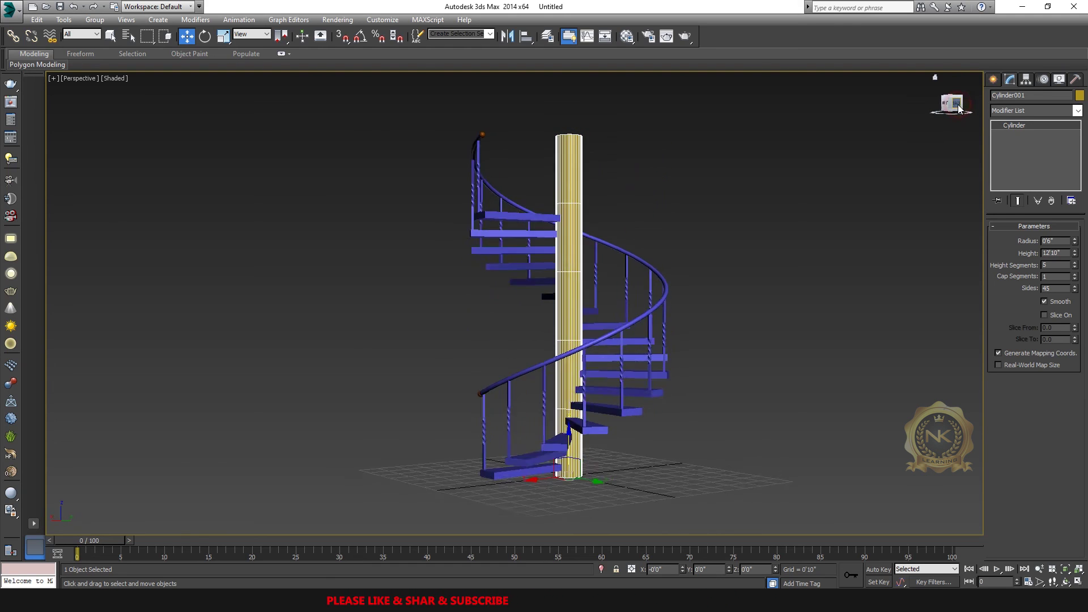
pyautogui.click(958, 105)
pyautogui.click(957, 105)
pyautogui.click(957, 105)
pyautogui.moveTo(959, 109); pyautogui.dragTo(958, 109)
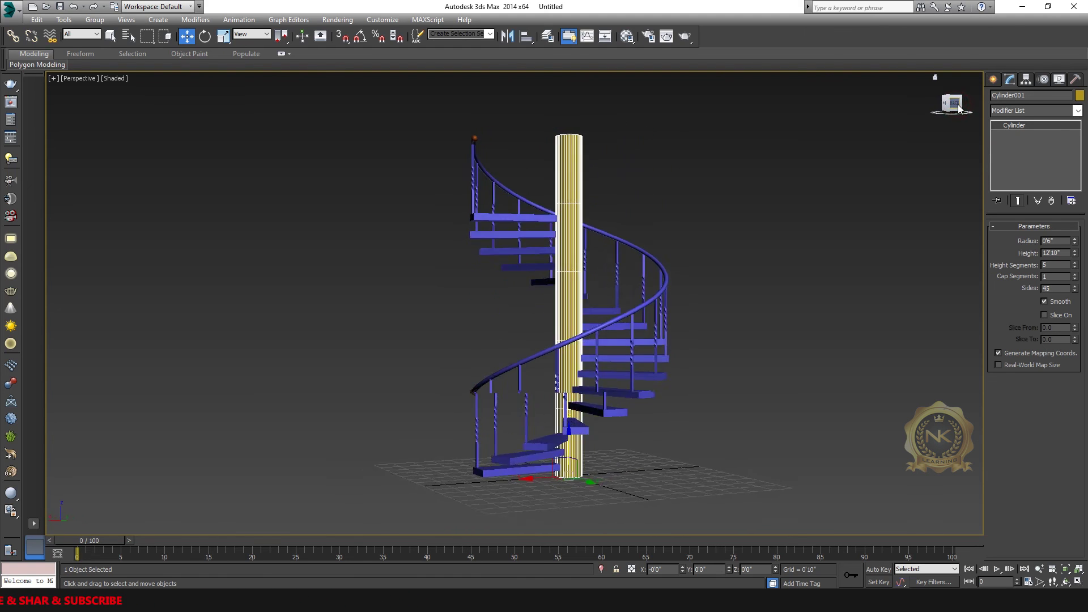